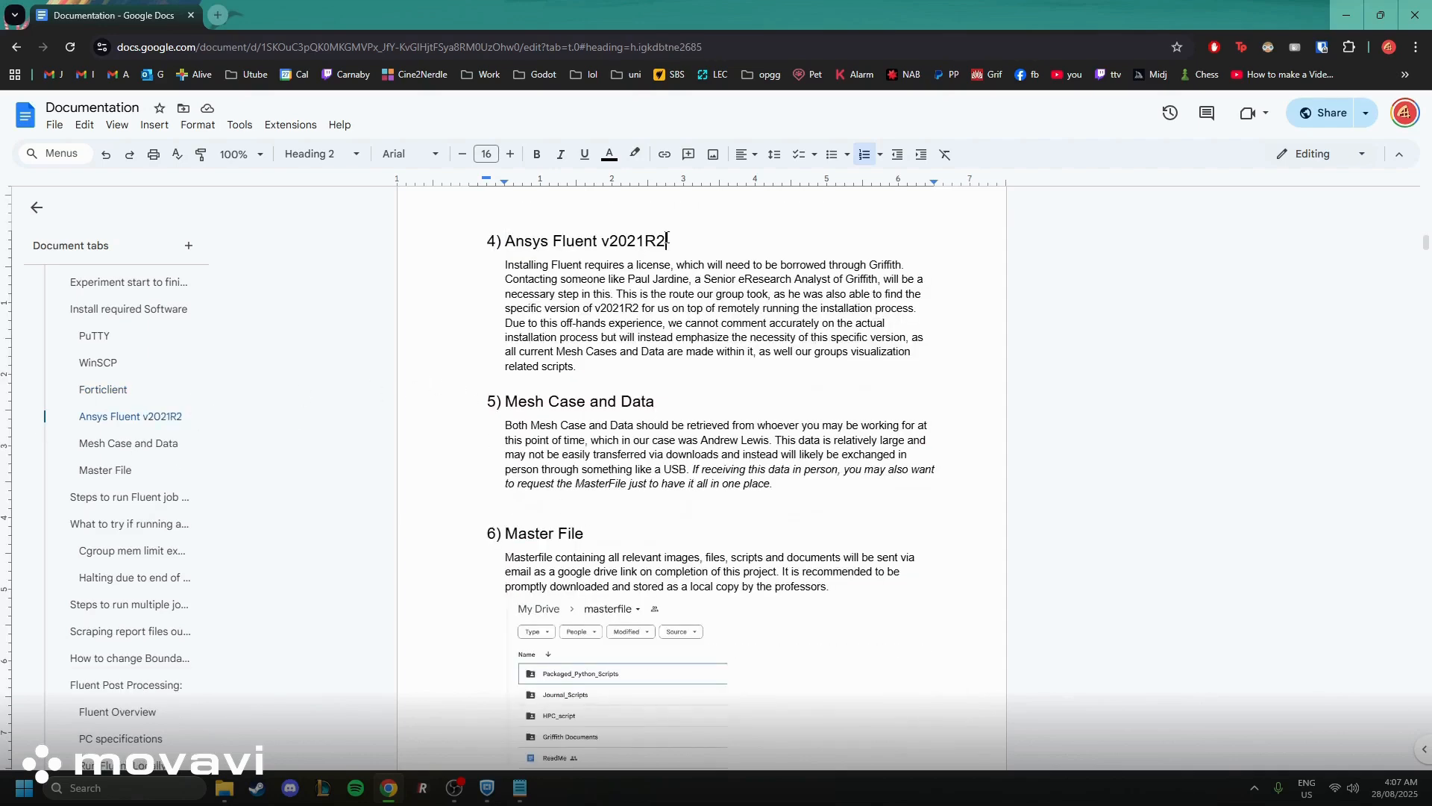
Review the documentation's sections on Ansys Fluent v2021R2, Mesh Case and Data, and the Master File
drag(670, 241, 601, 242)
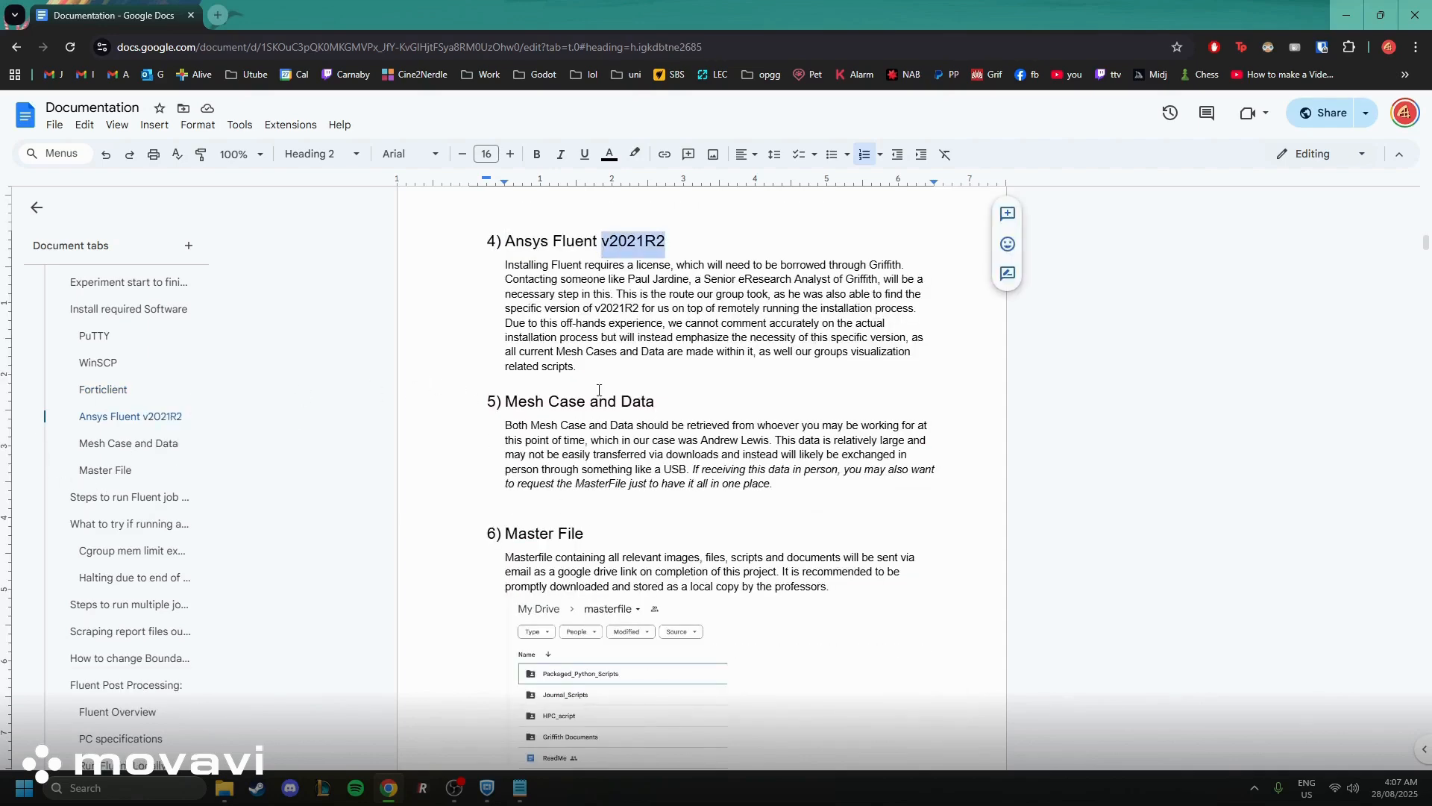
click(127, 443)
click(105, 441)
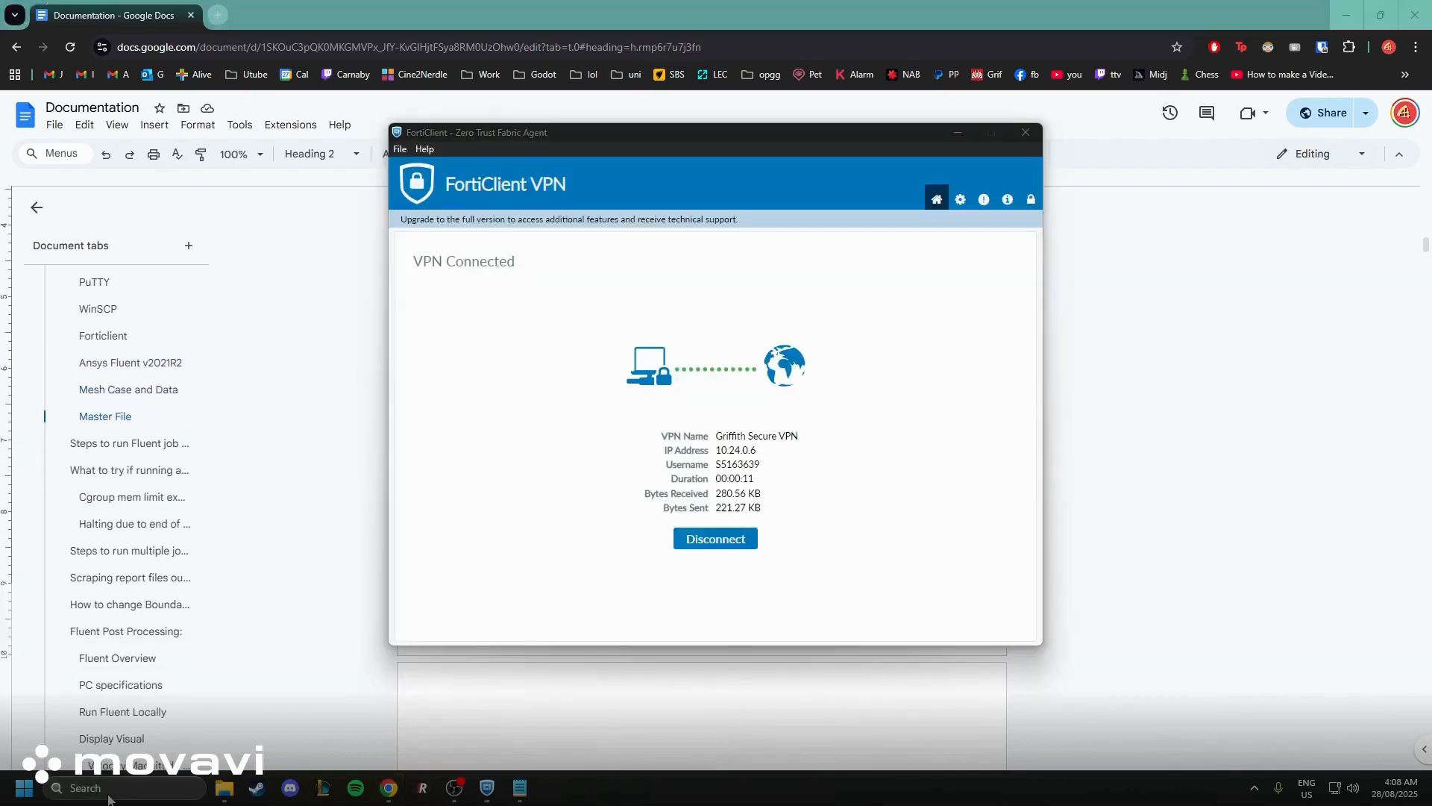
Launch Fluent 2021 R2 and start a solution session with v20_s1.75_output2 in Downloads as the working directory
click(109, 795)
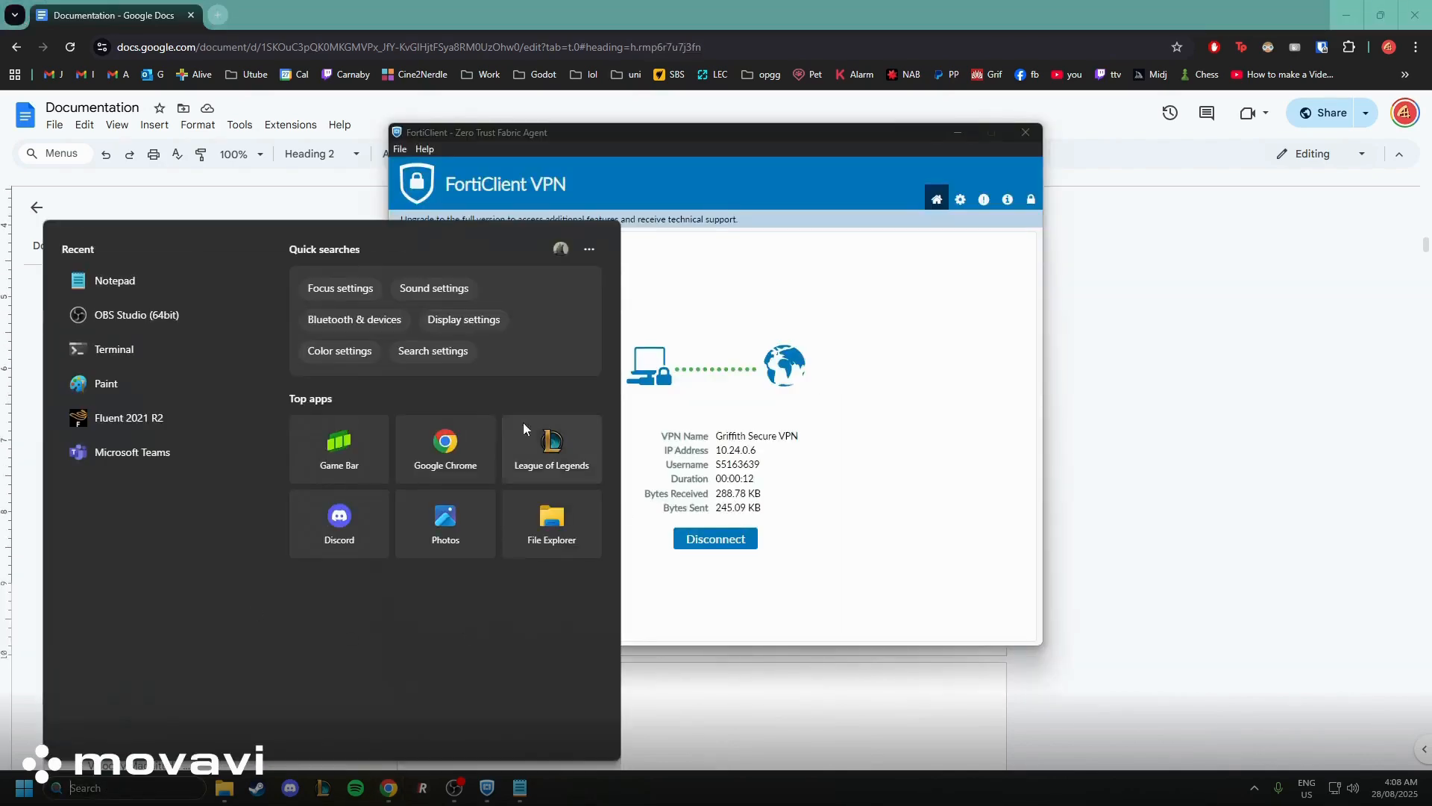
click(132, 419)
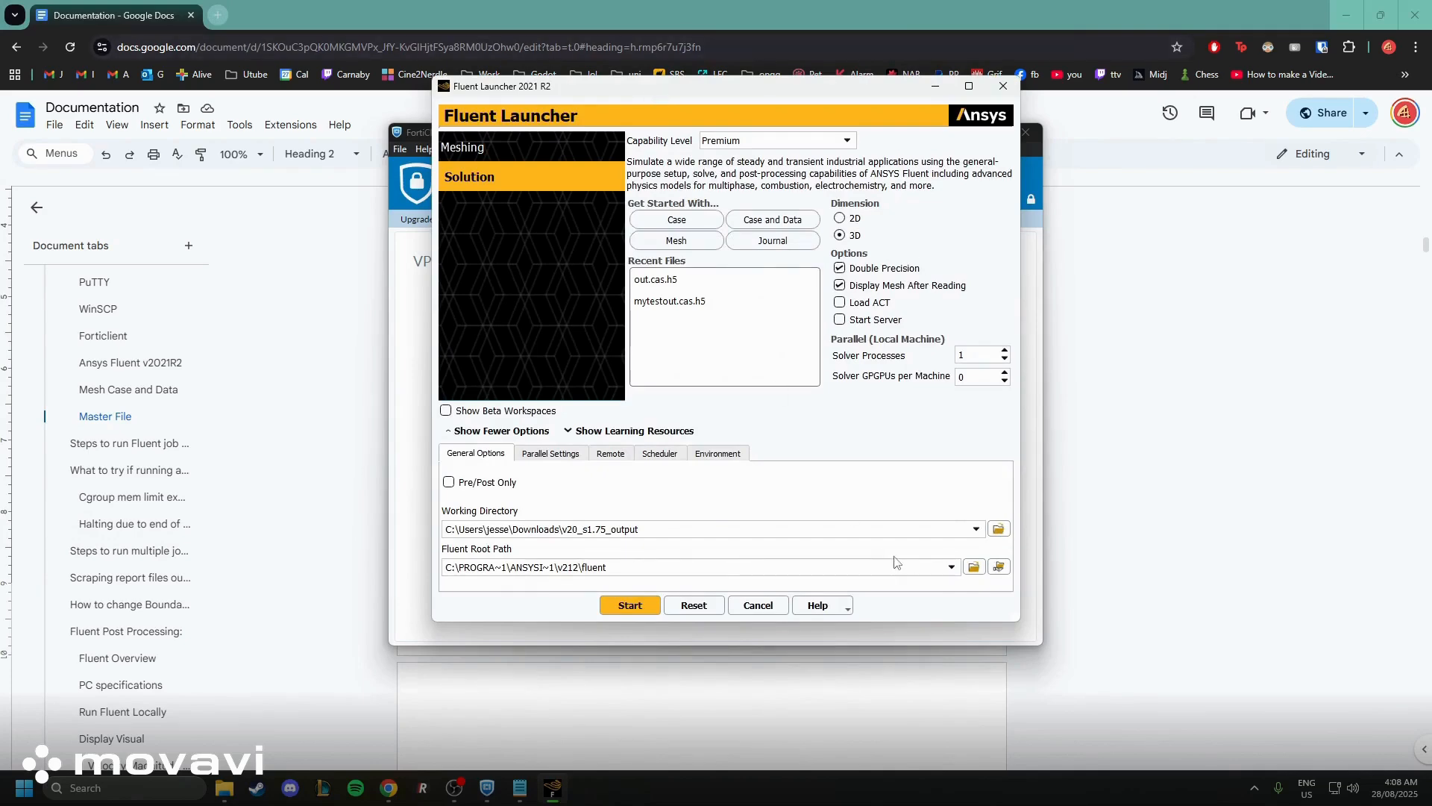
click(998, 530)
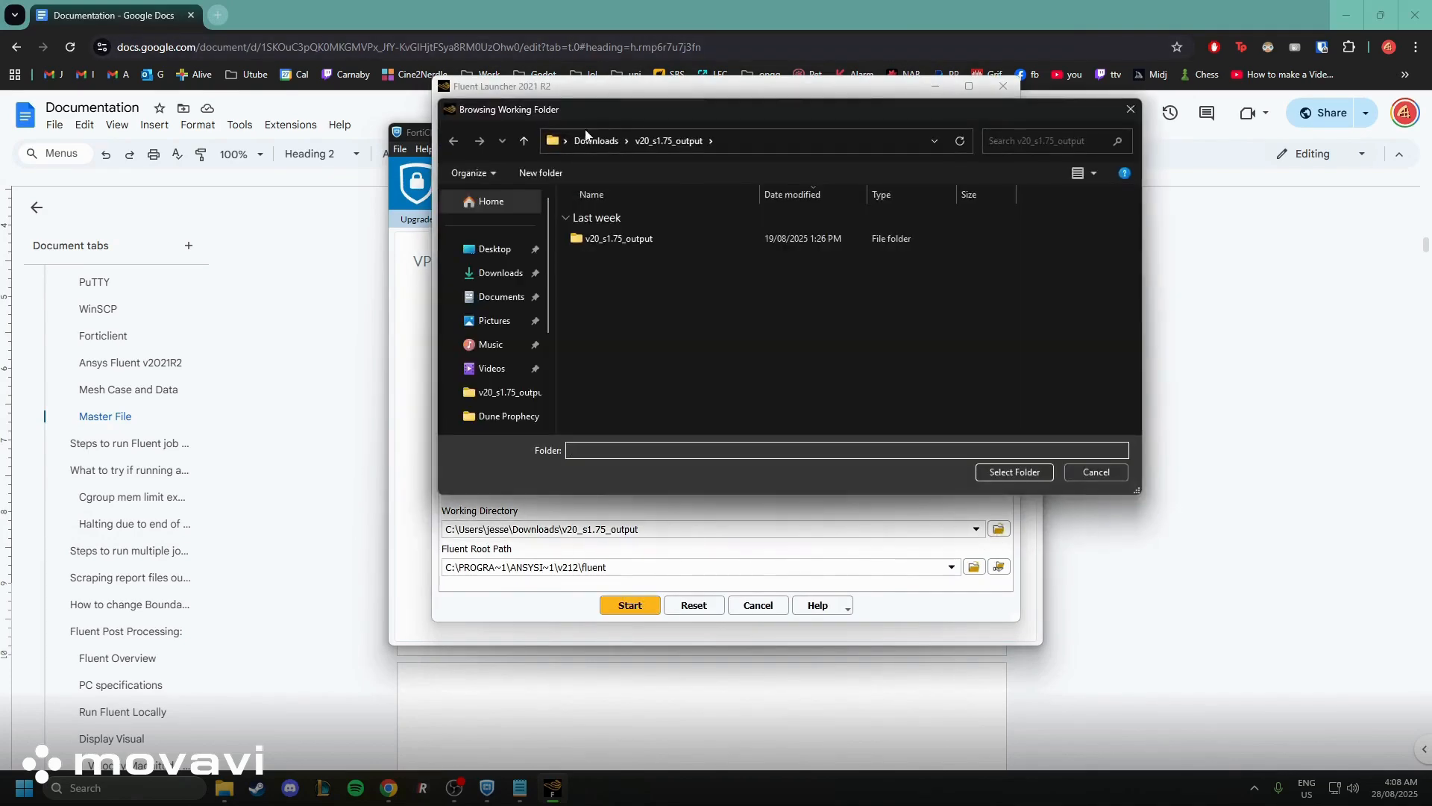
click(568, 142)
click(584, 142)
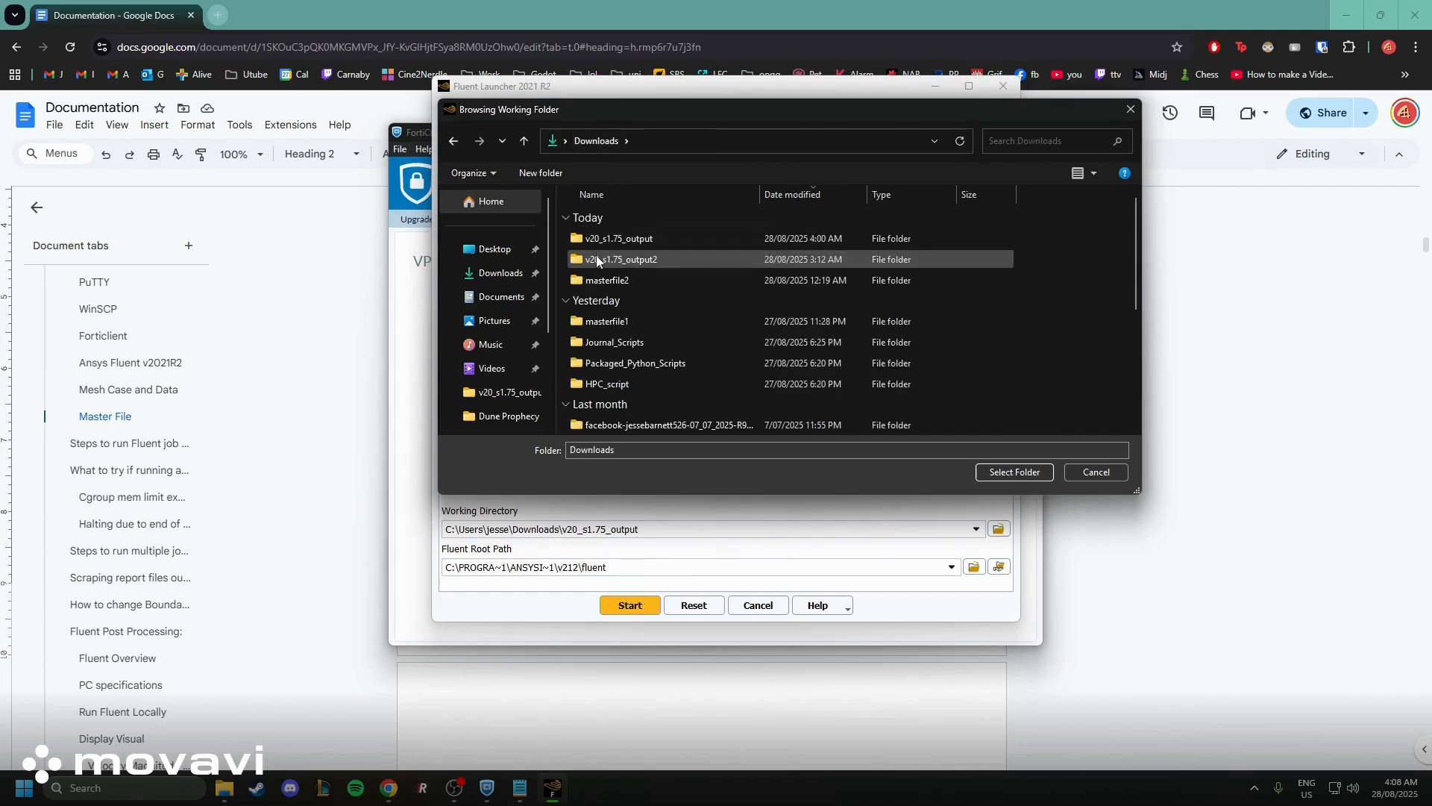
click(598, 260)
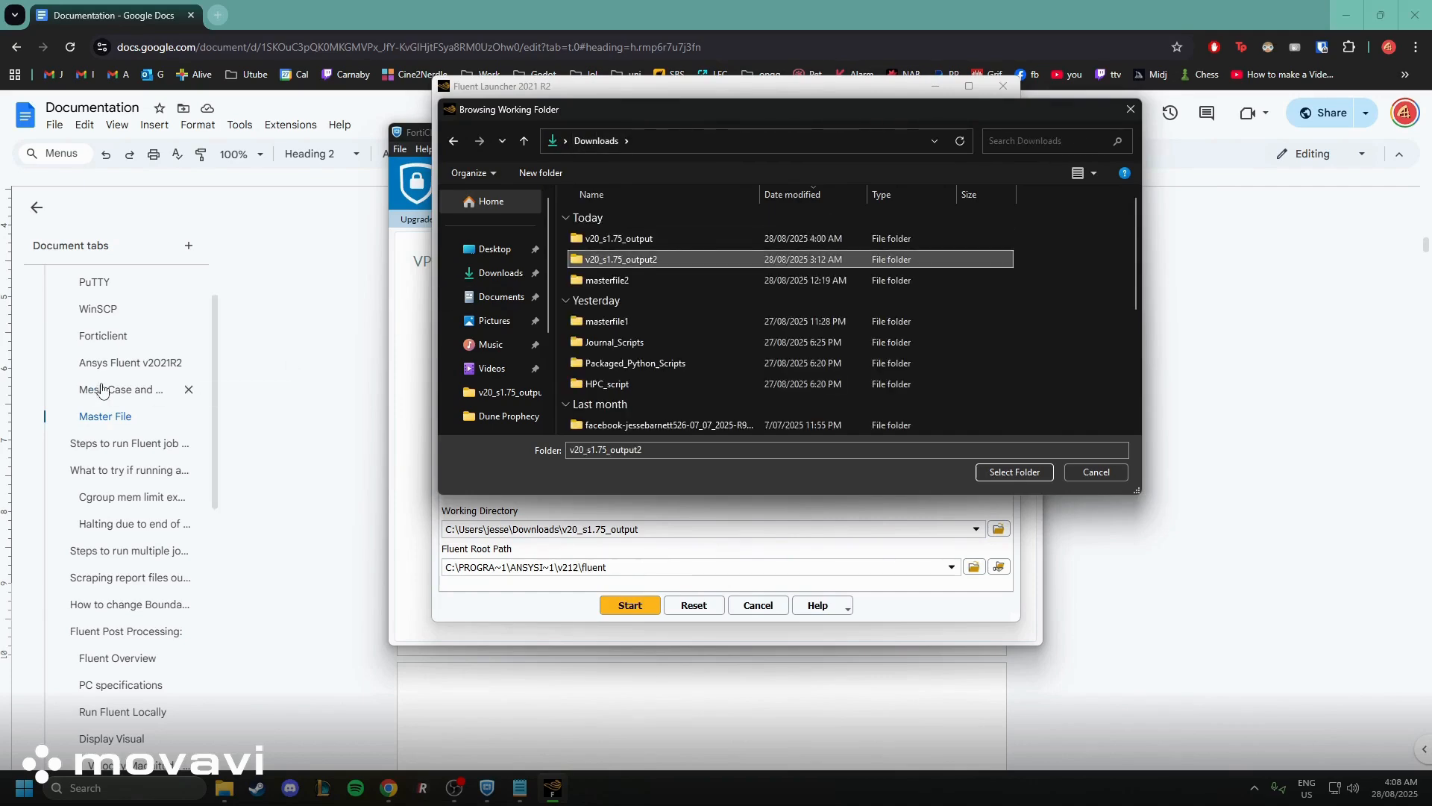
double_click(641, 260)
key(Return)
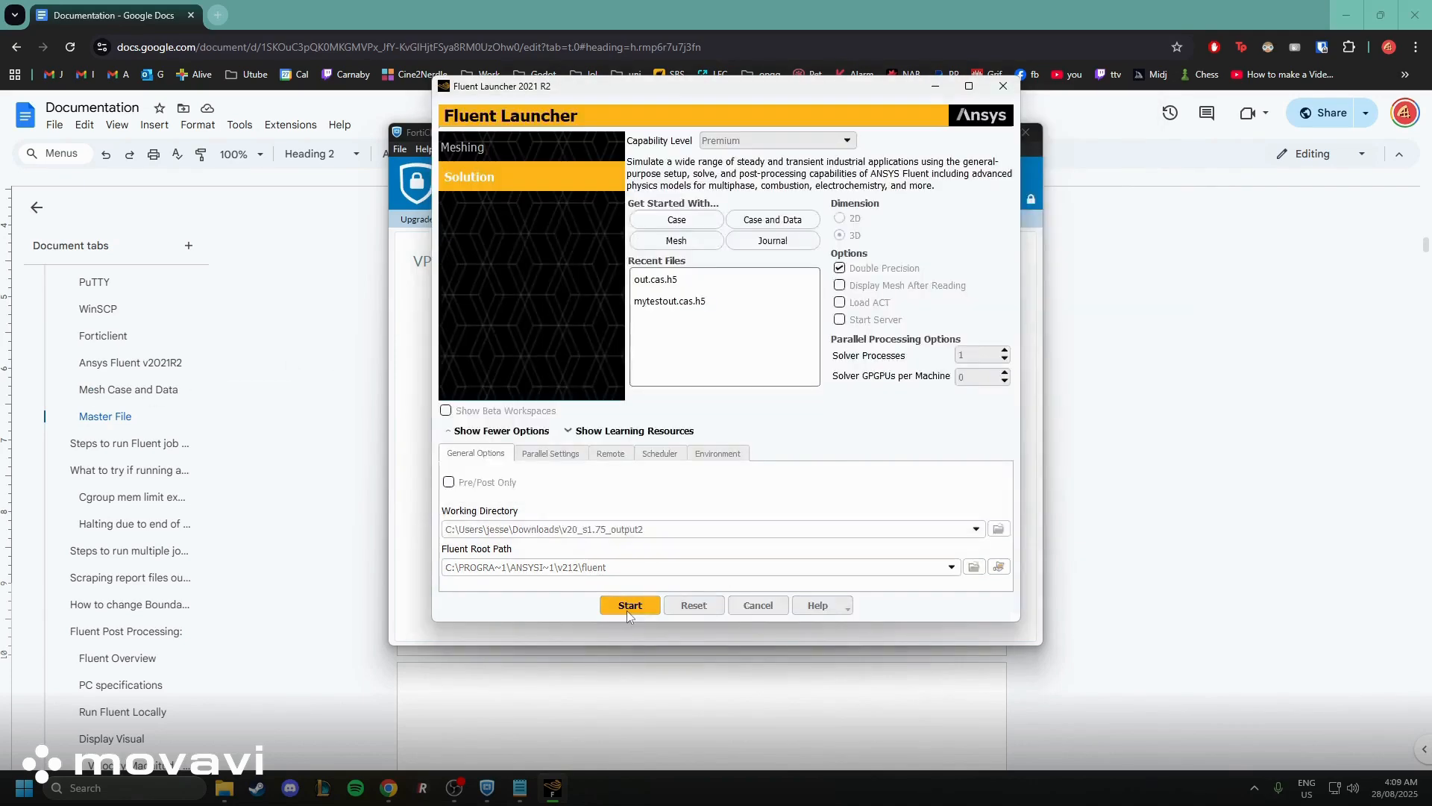
click(629, 605)
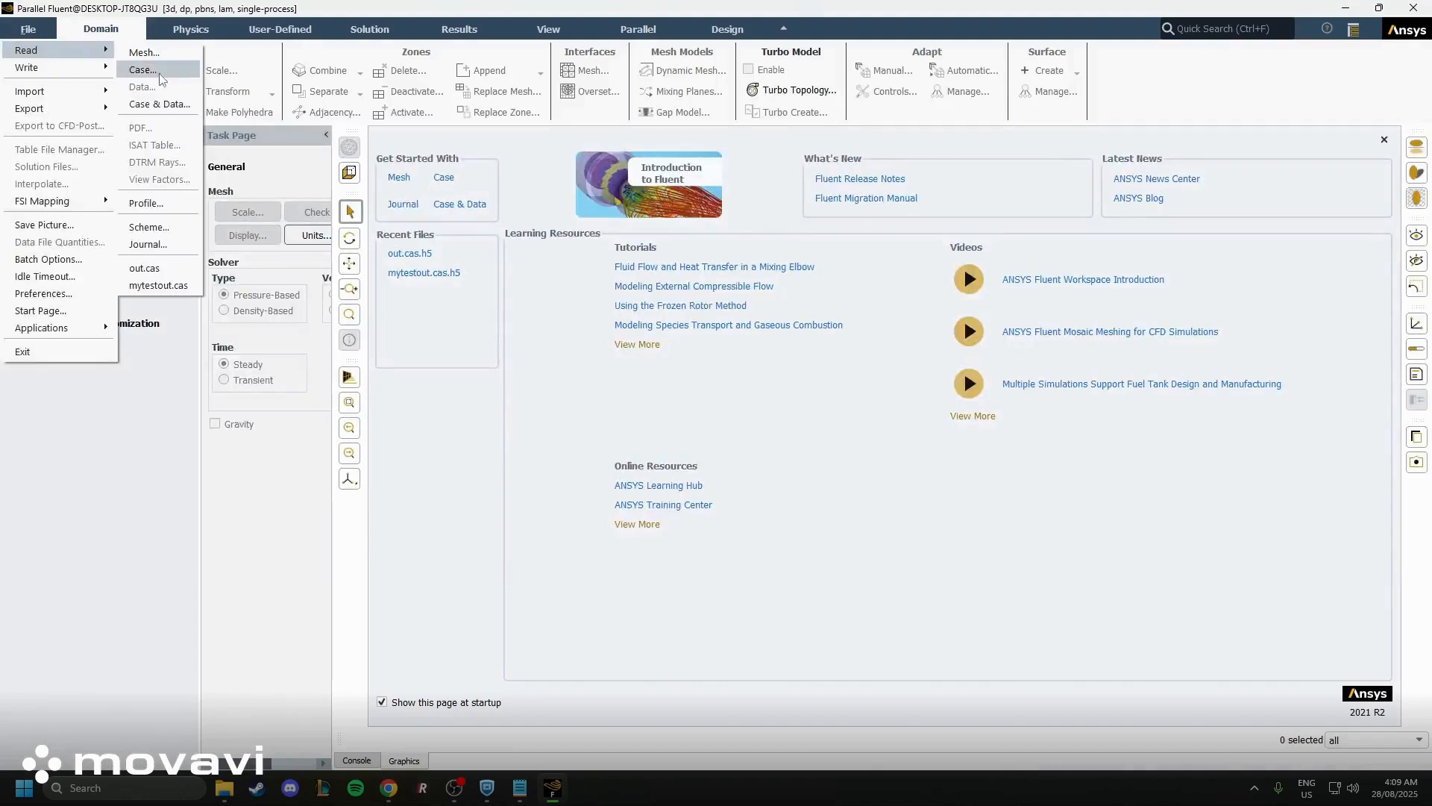
Read the out.cas.h5 case together with its data from the inner v20_s1.75_output folder
click(160, 74)
click(613, 290)
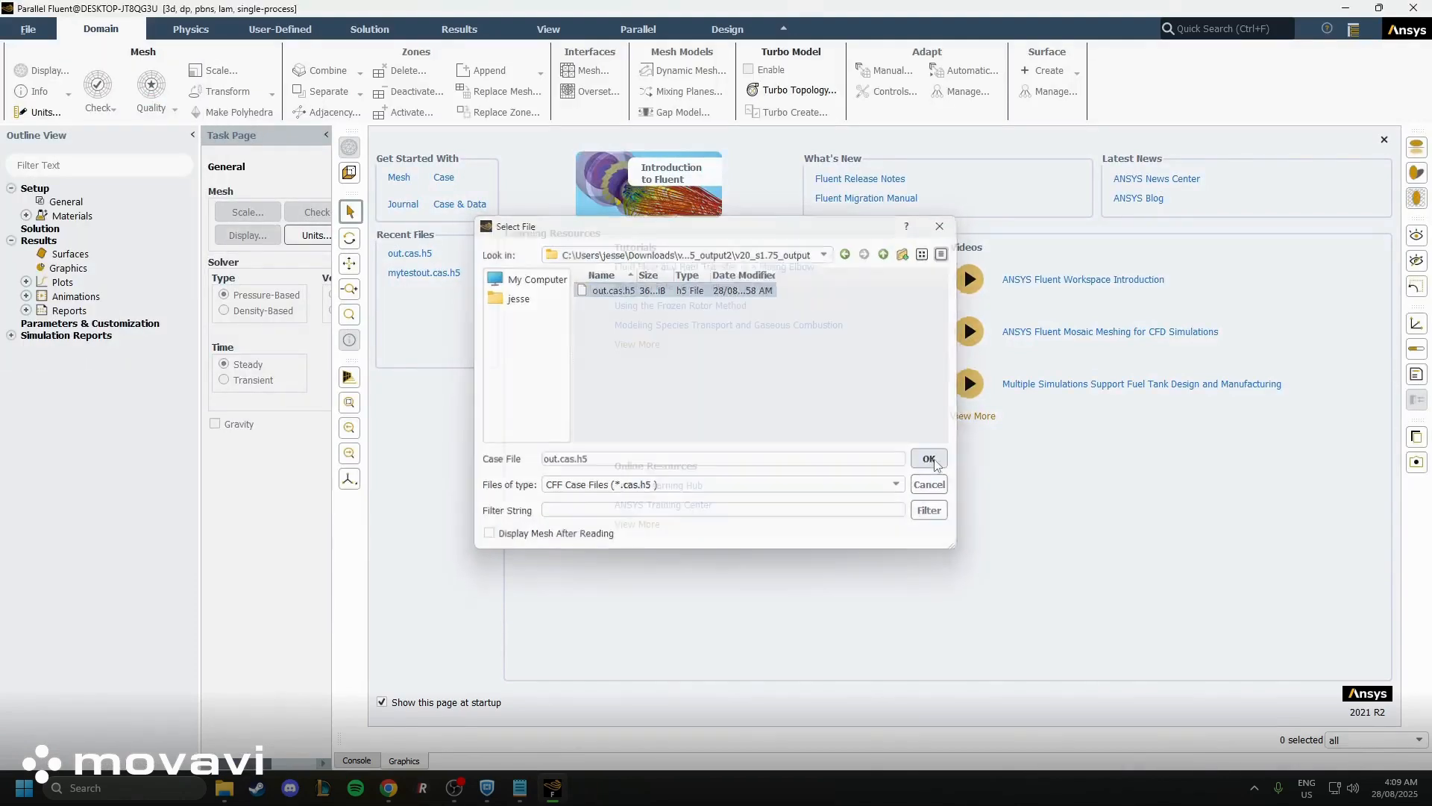
click(929, 459)
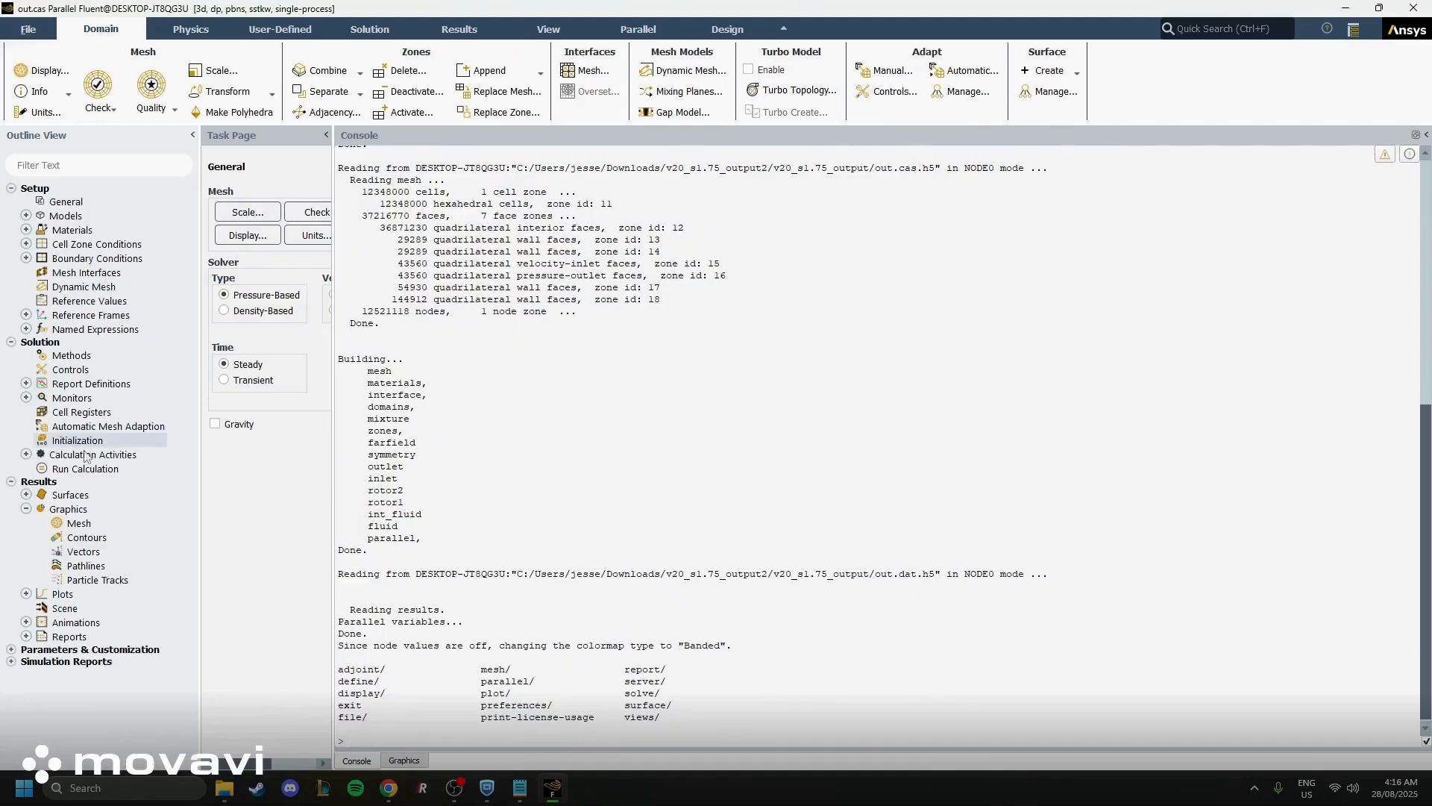
Create and display a mesh graphic showing the faces of the inlet, outlet, rotor1, rotor2 and symmetry surfaces
click(96, 524)
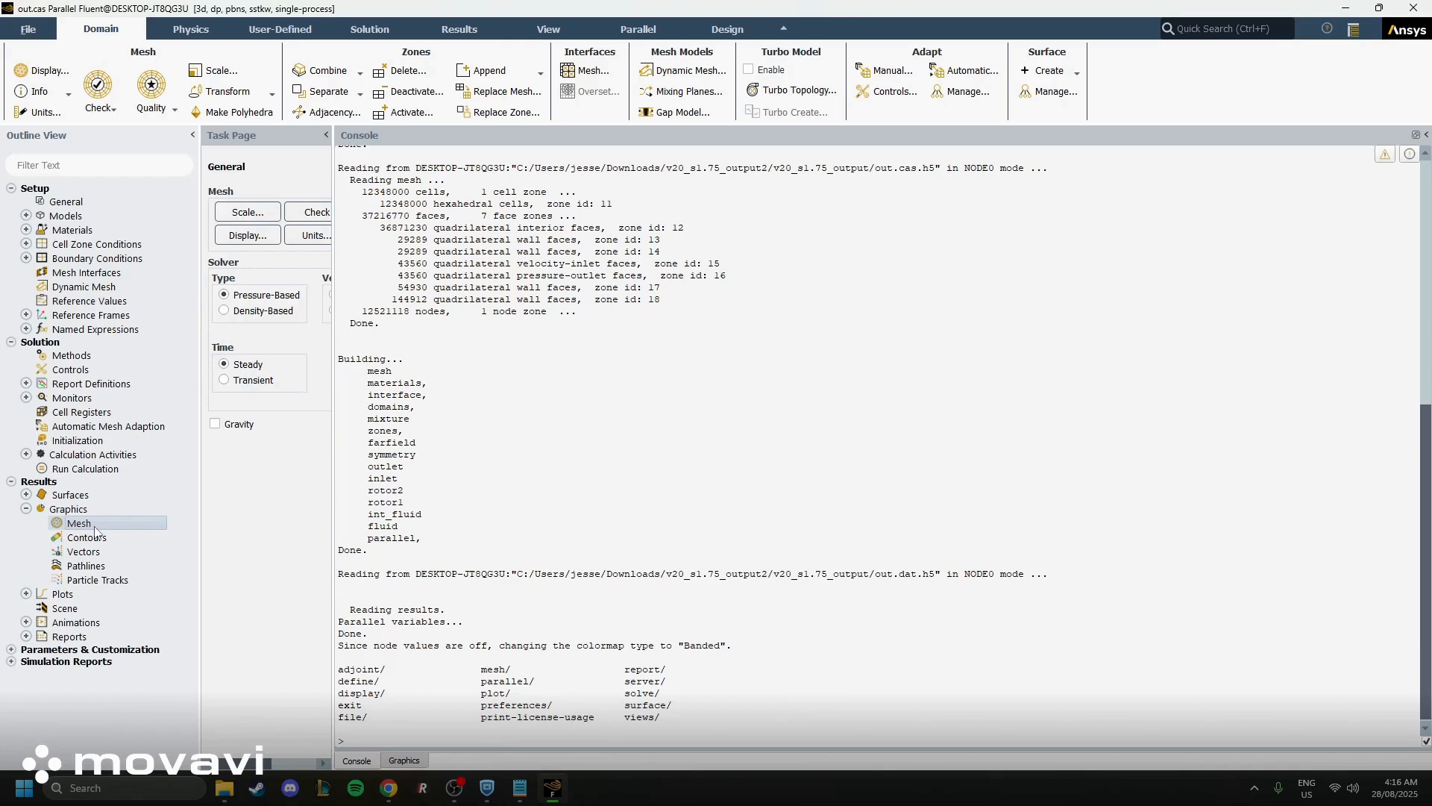
right_click(96, 532)
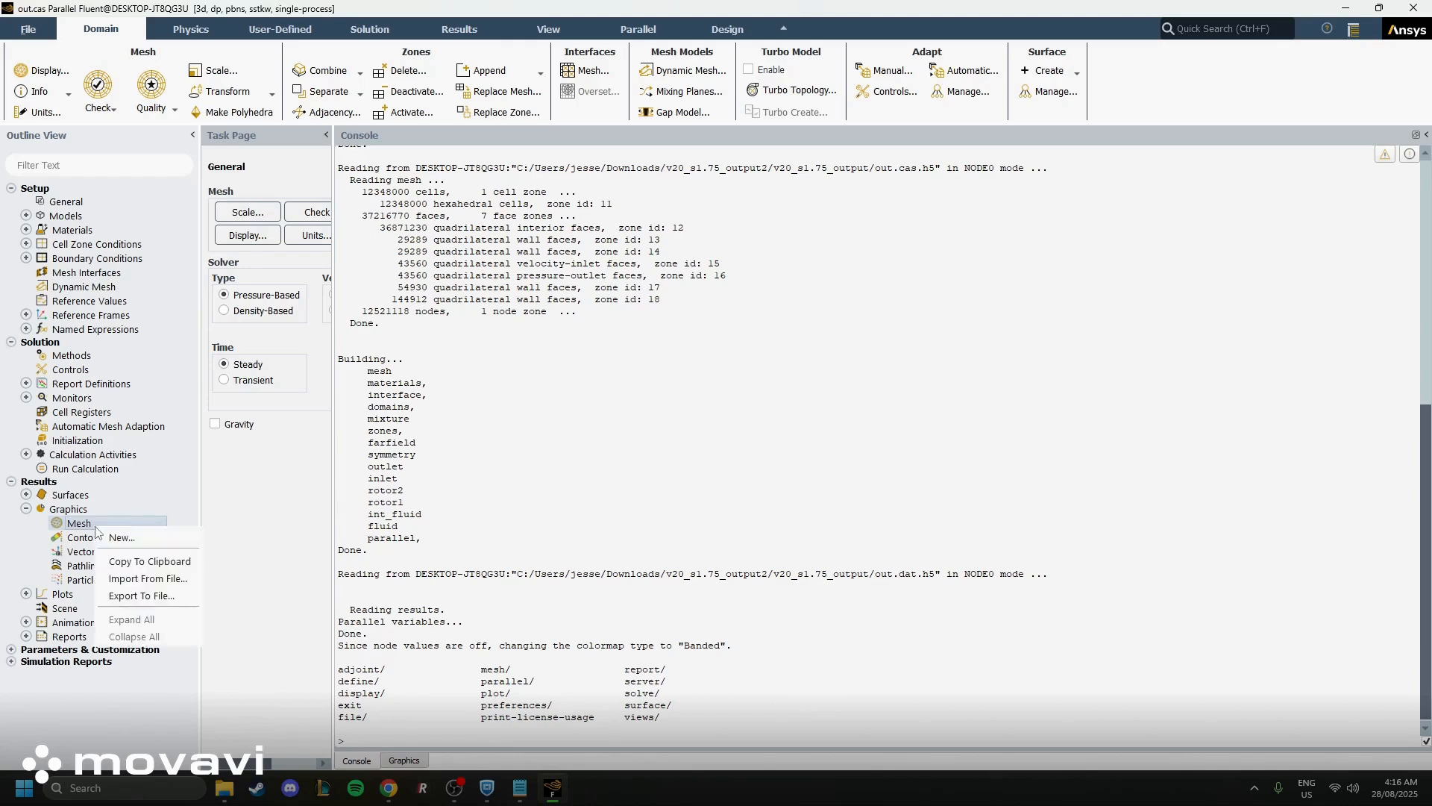
click(153, 539)
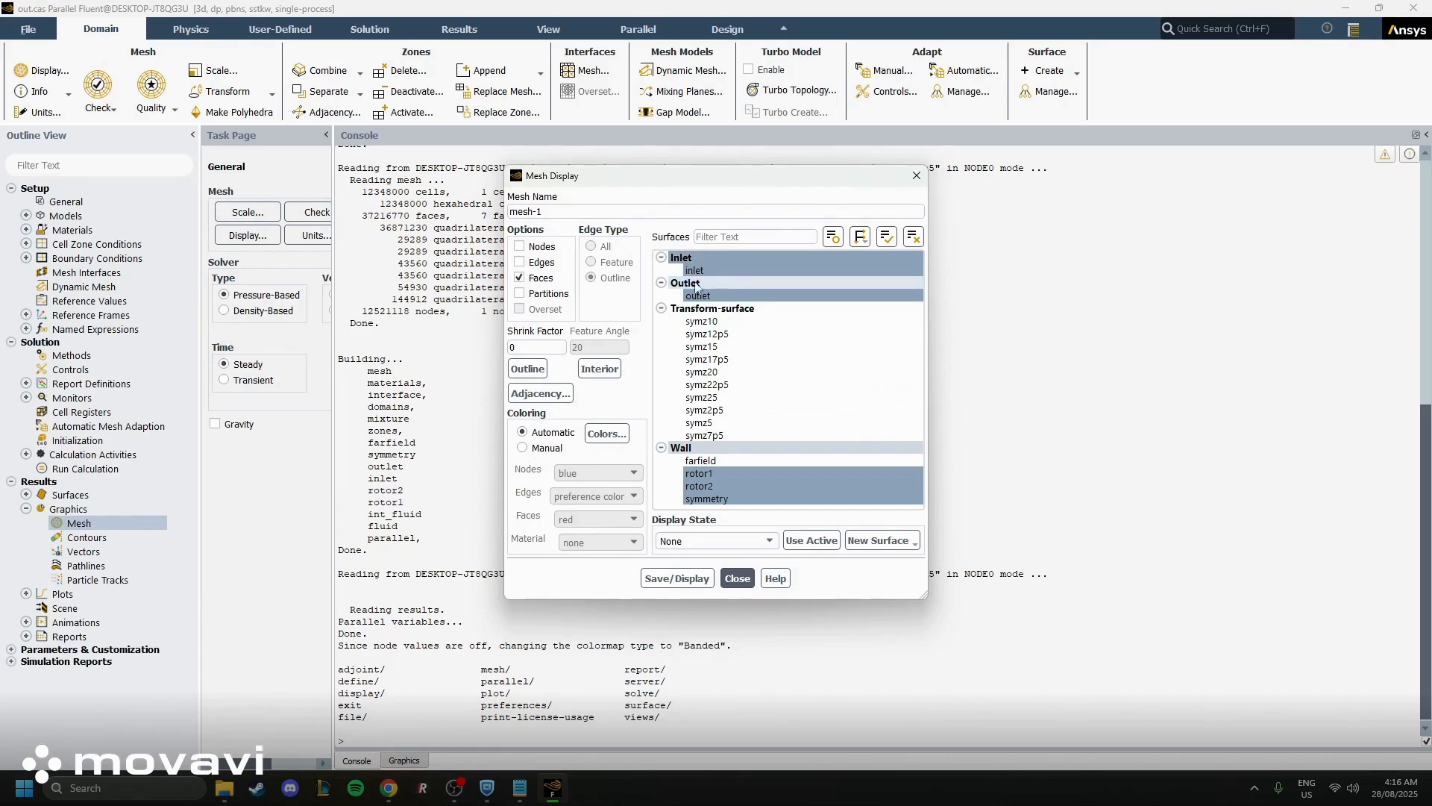
click(729, 270)
click(677, 578)
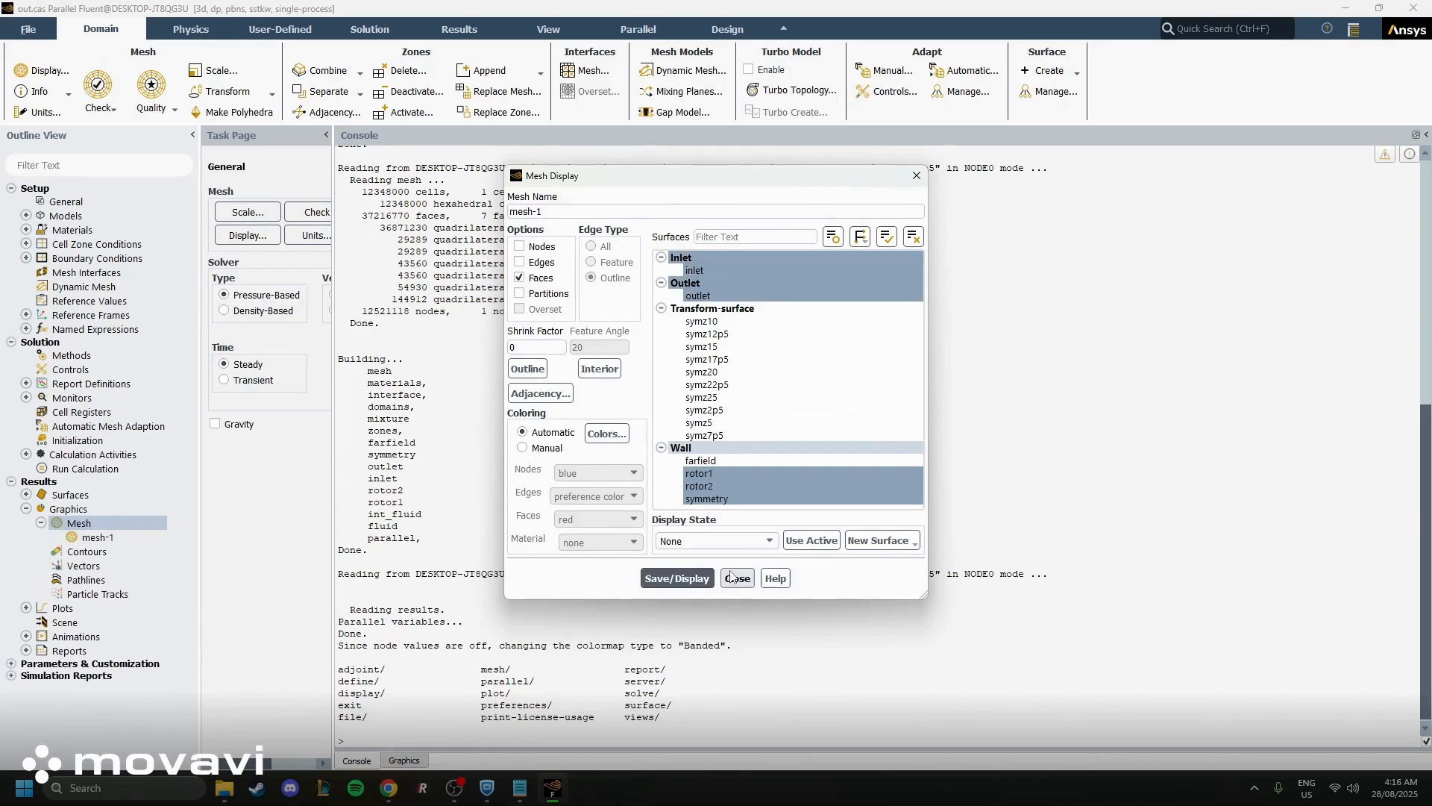
click(737, 579)
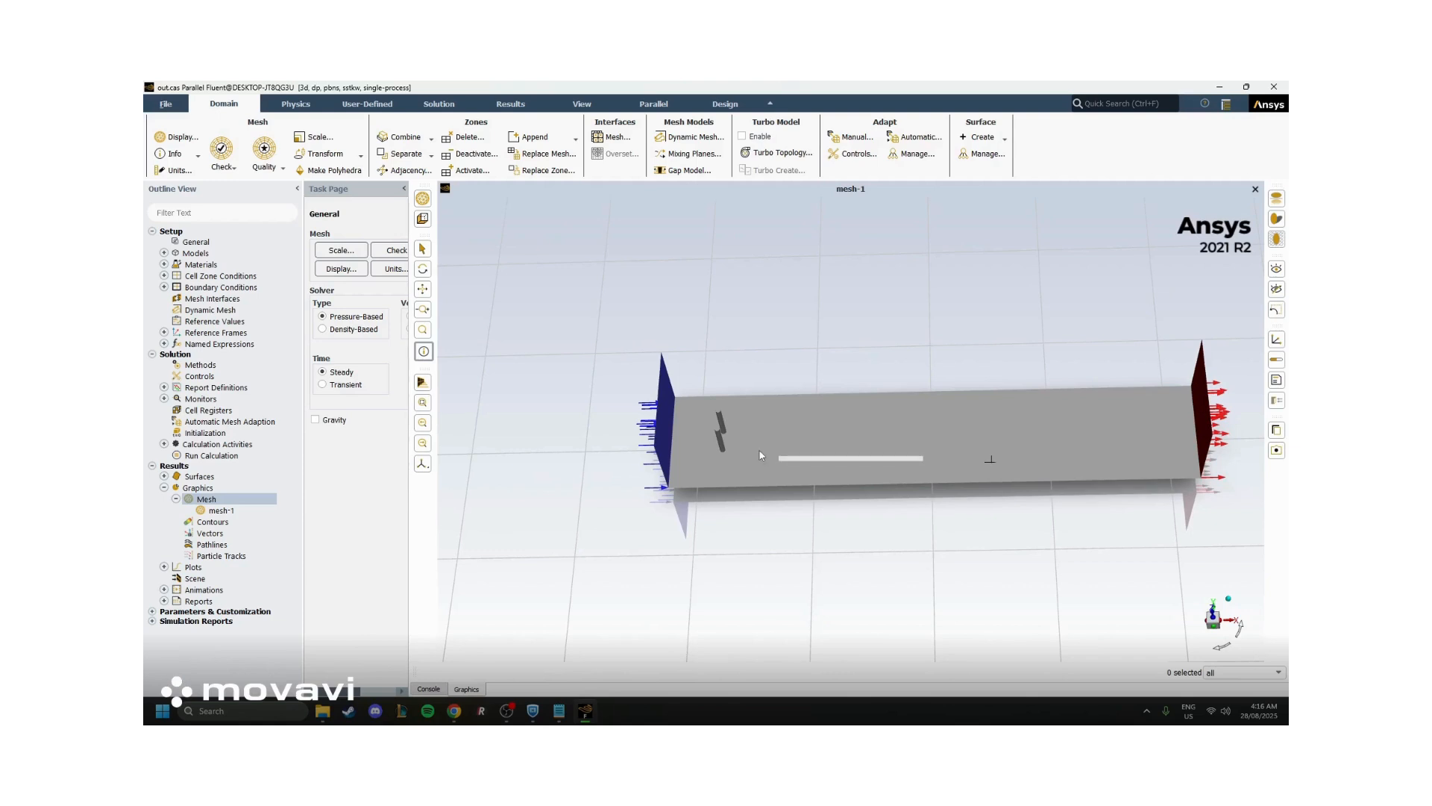
Examine the displayed mesh by probing the inlet, rotor area, symmetry plane and outlet to identify each surface
scroll(758, 449, up, 2)
click(423, 351)
click(648, 424)
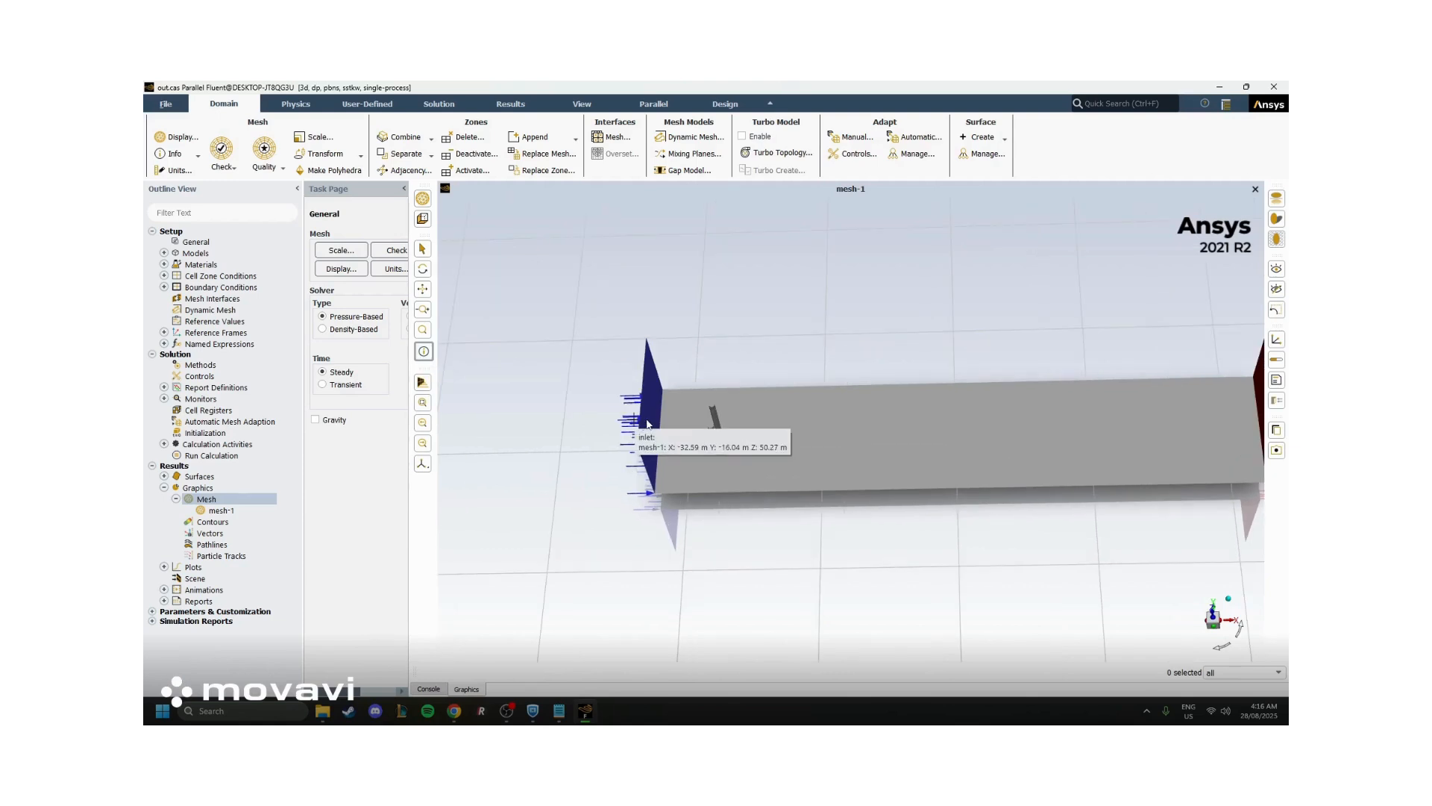
click(712, 437)
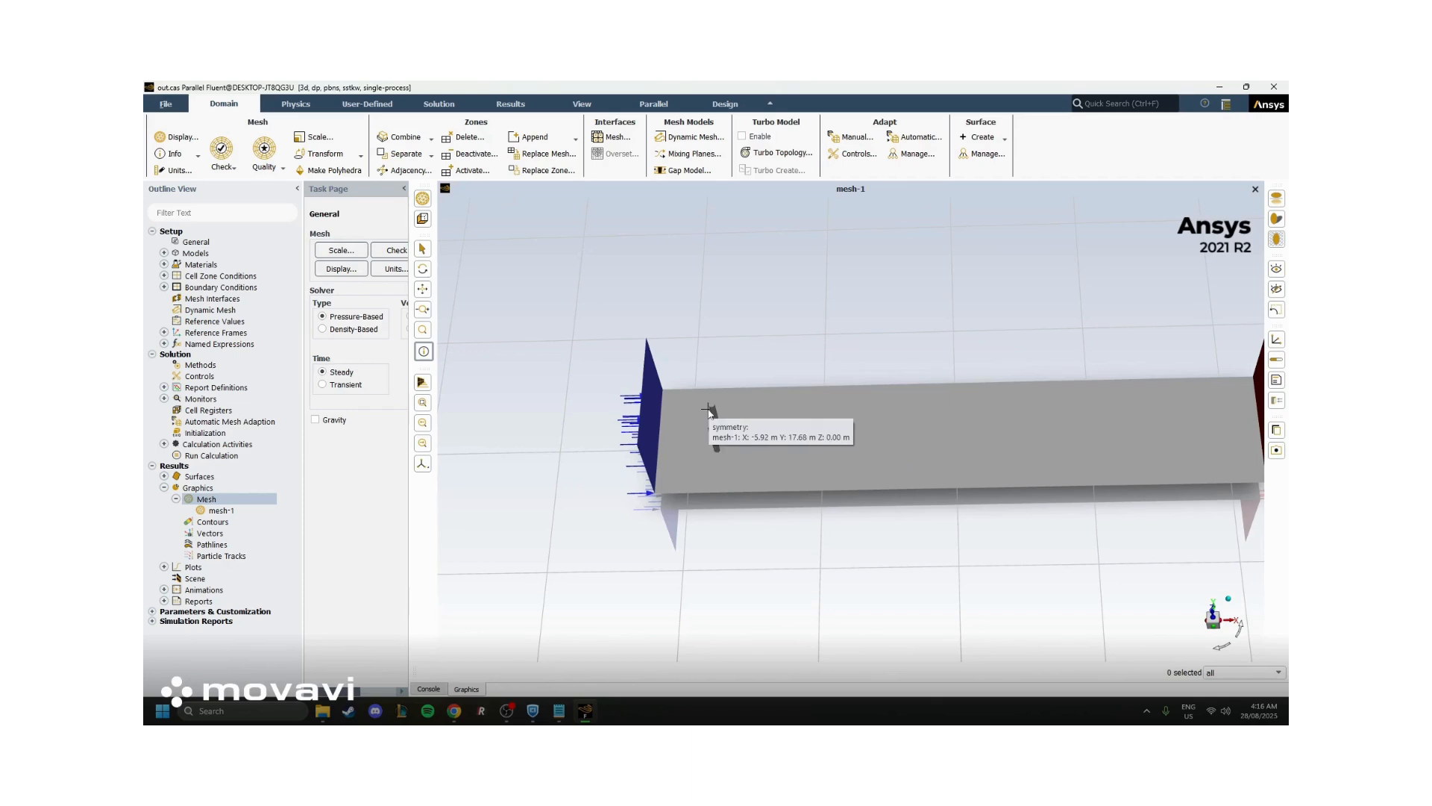
click(940, 458)
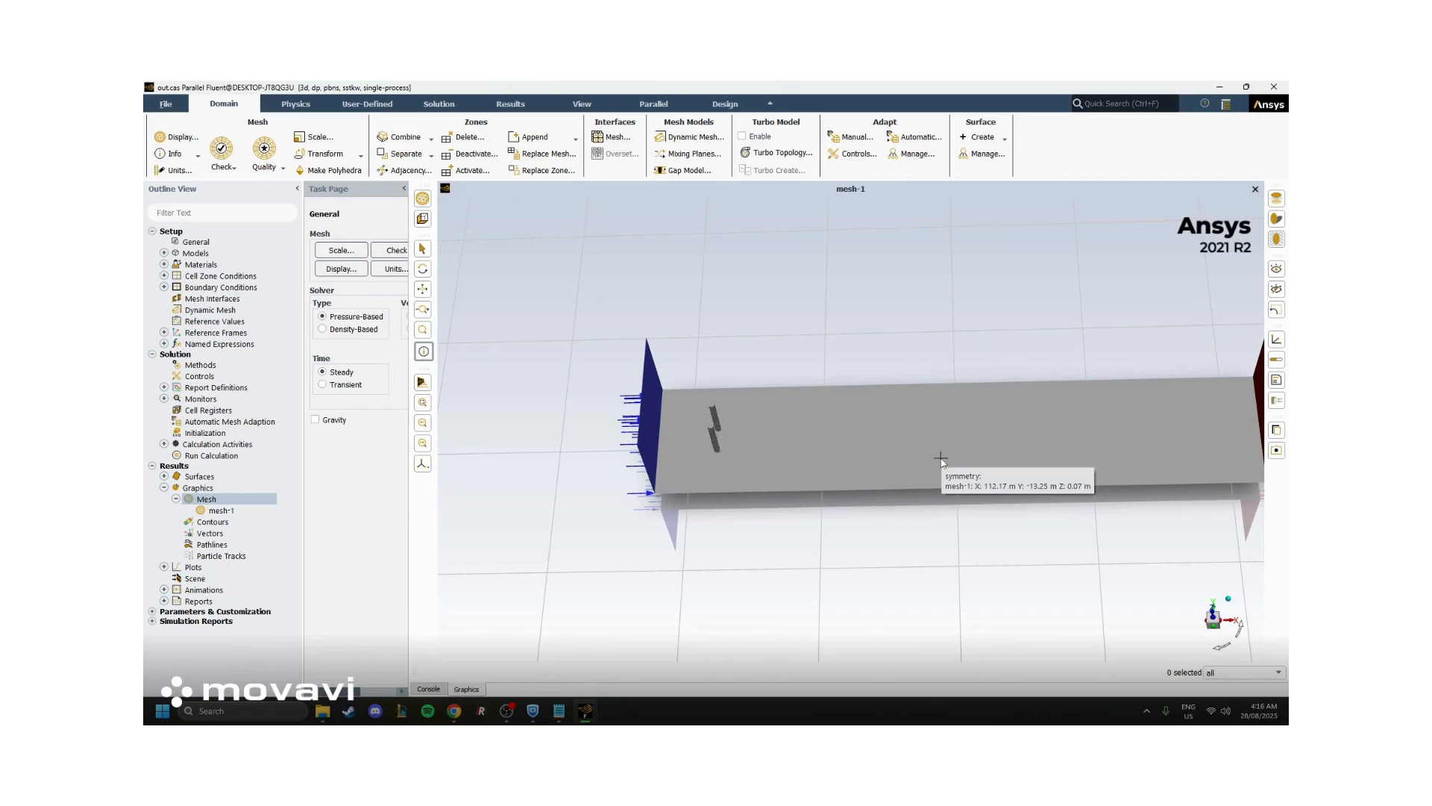
scroll(1184, 423, down, 1)
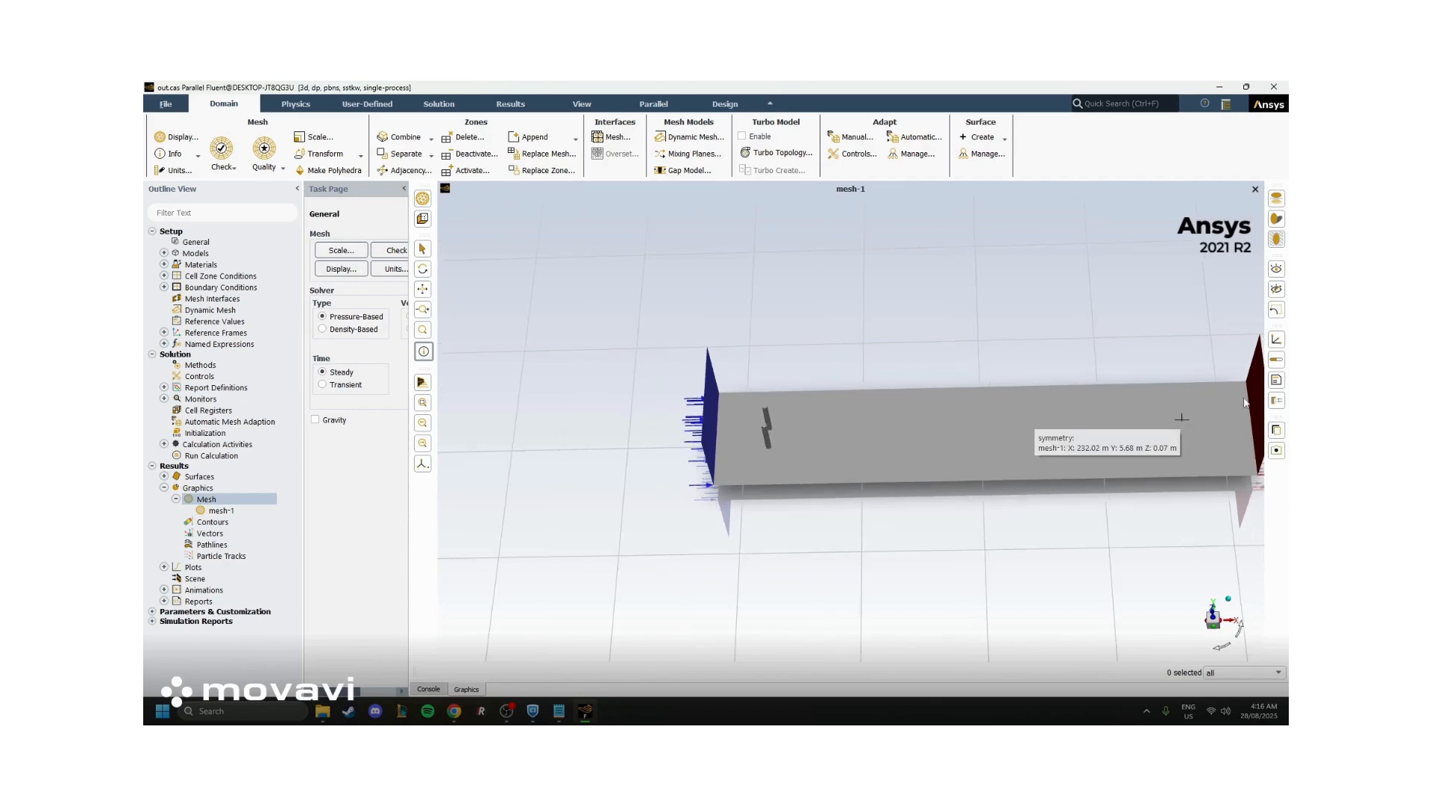
mouse_move(1254, 384)
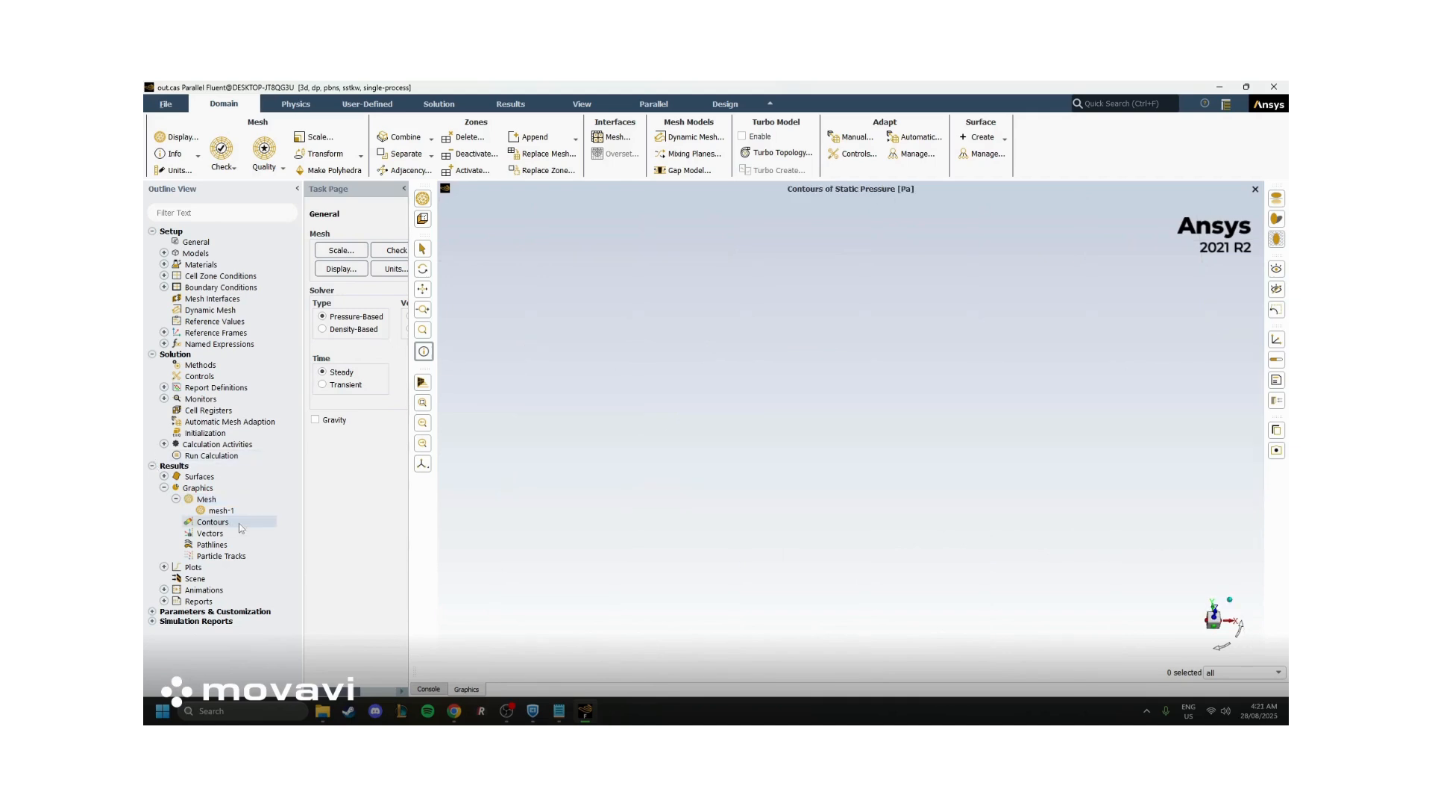
Create and display a filled static pressure contour on the rotor1 and rotor2 wall surfaces
right_click(241, 526)
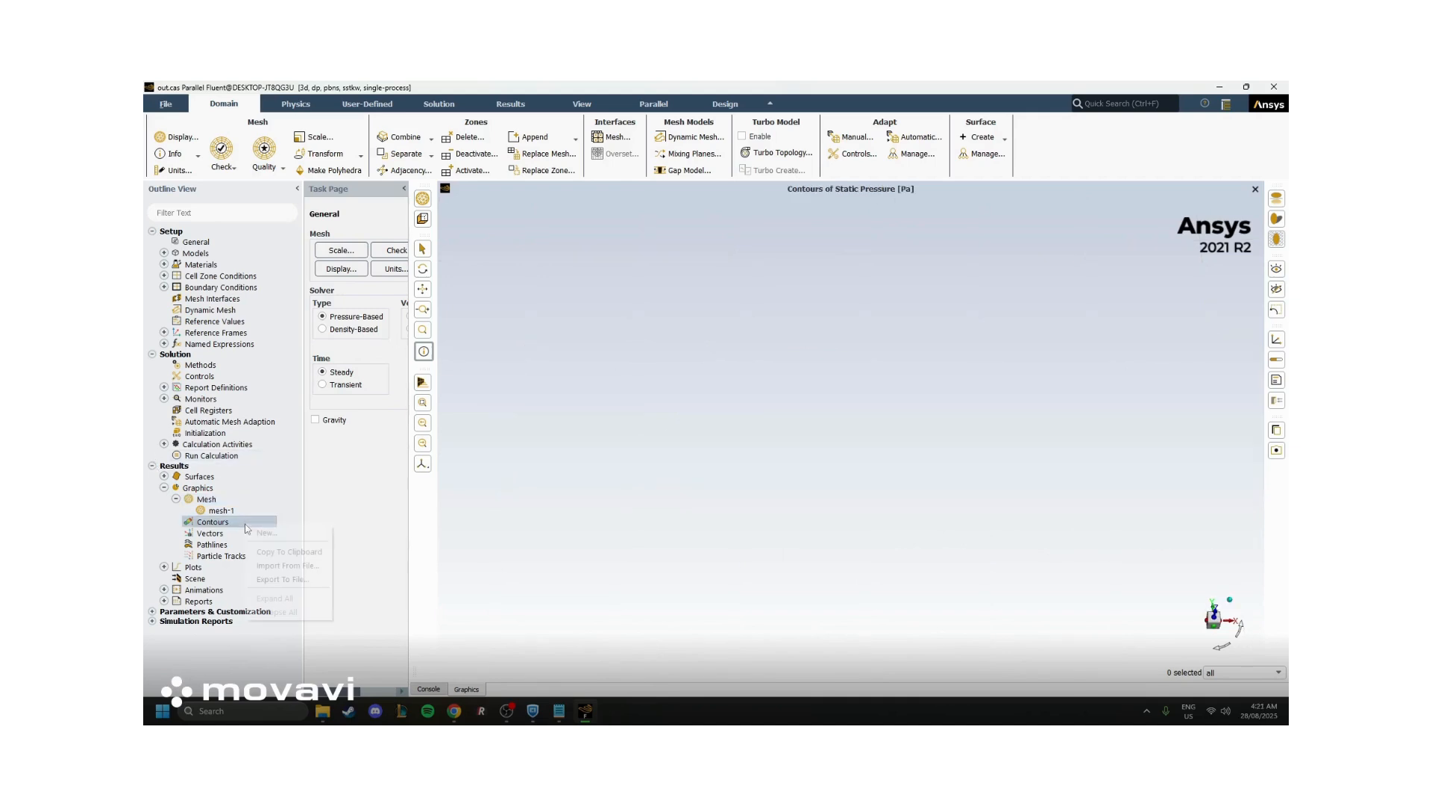
click(261, 535)
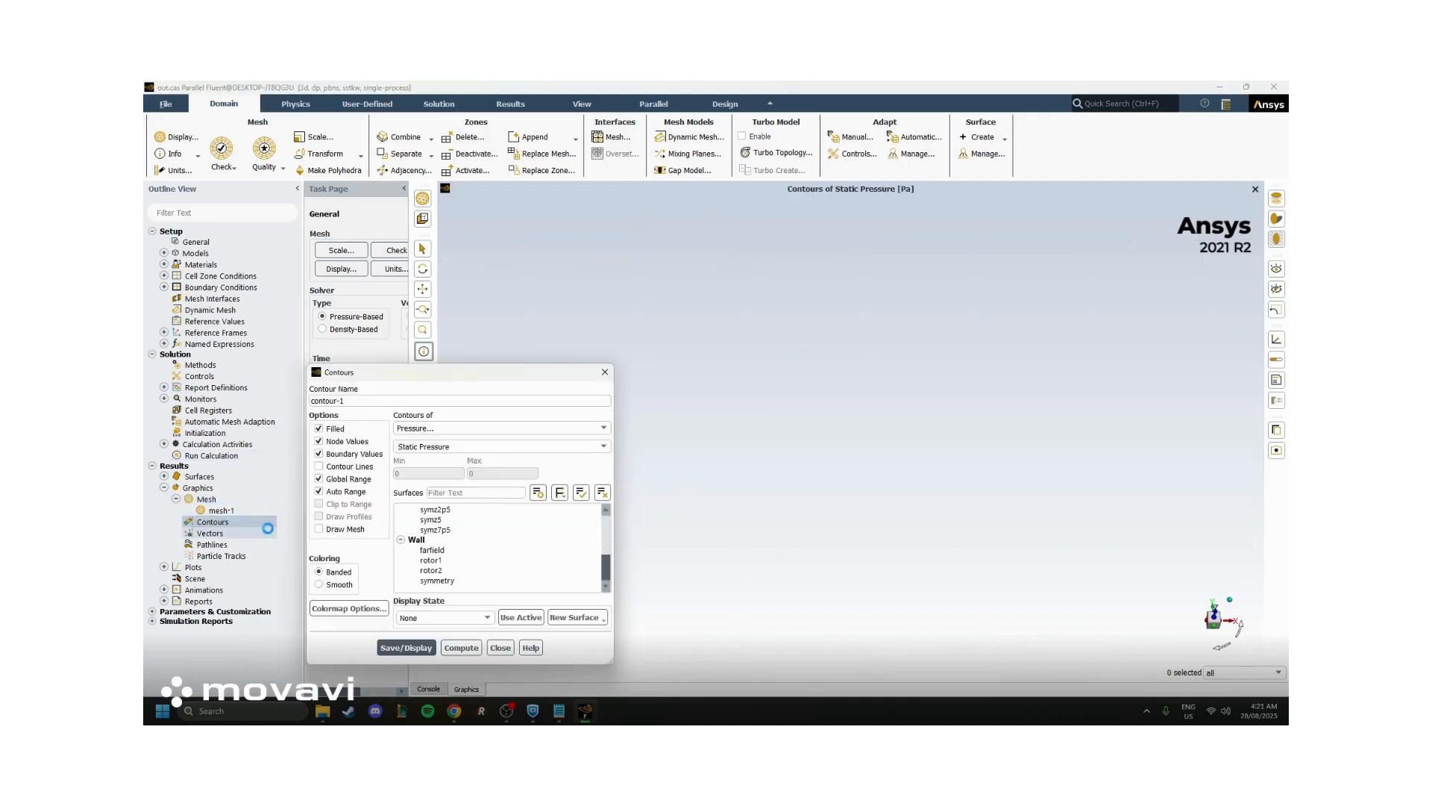
click(440, 560)
click(440, 570)
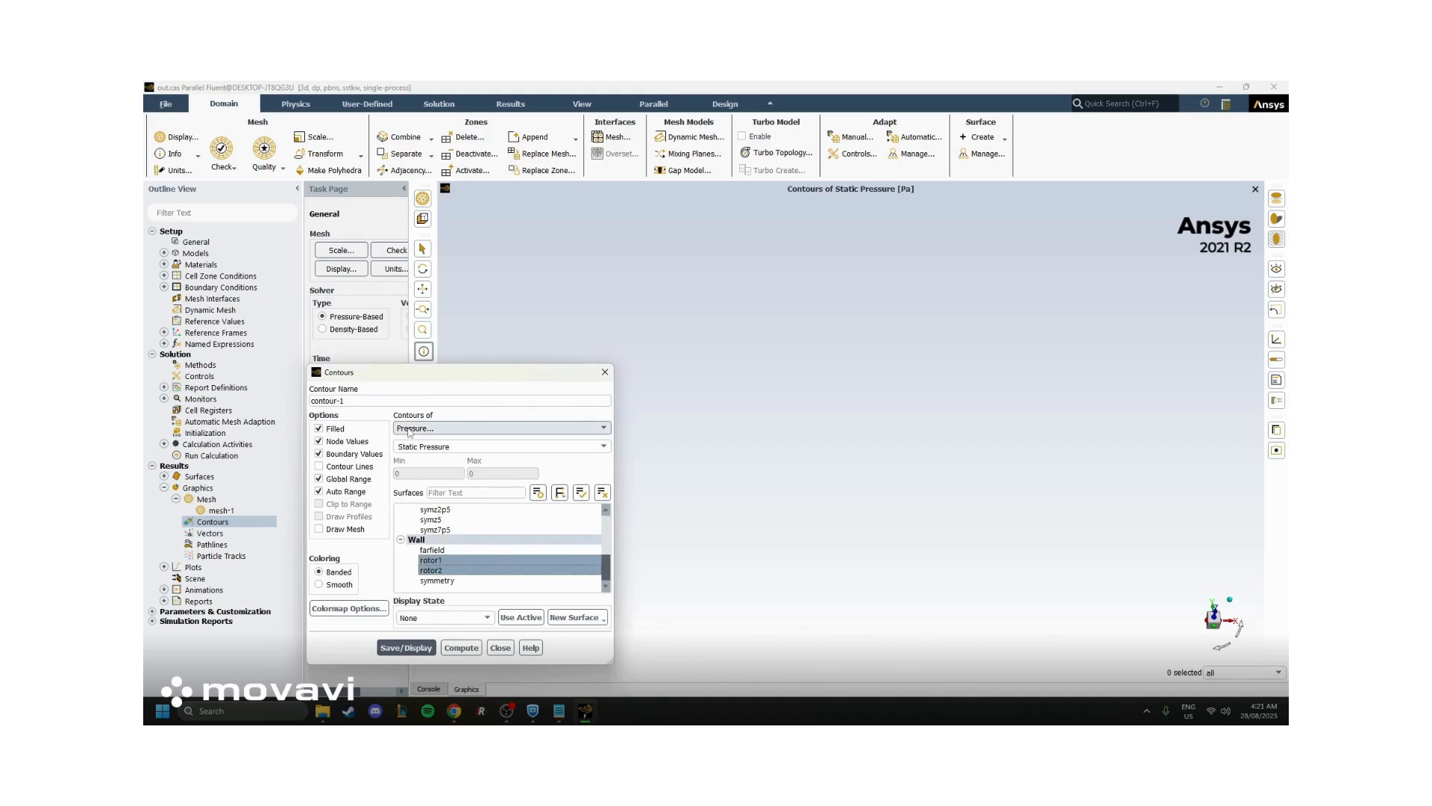
click(406, 648)
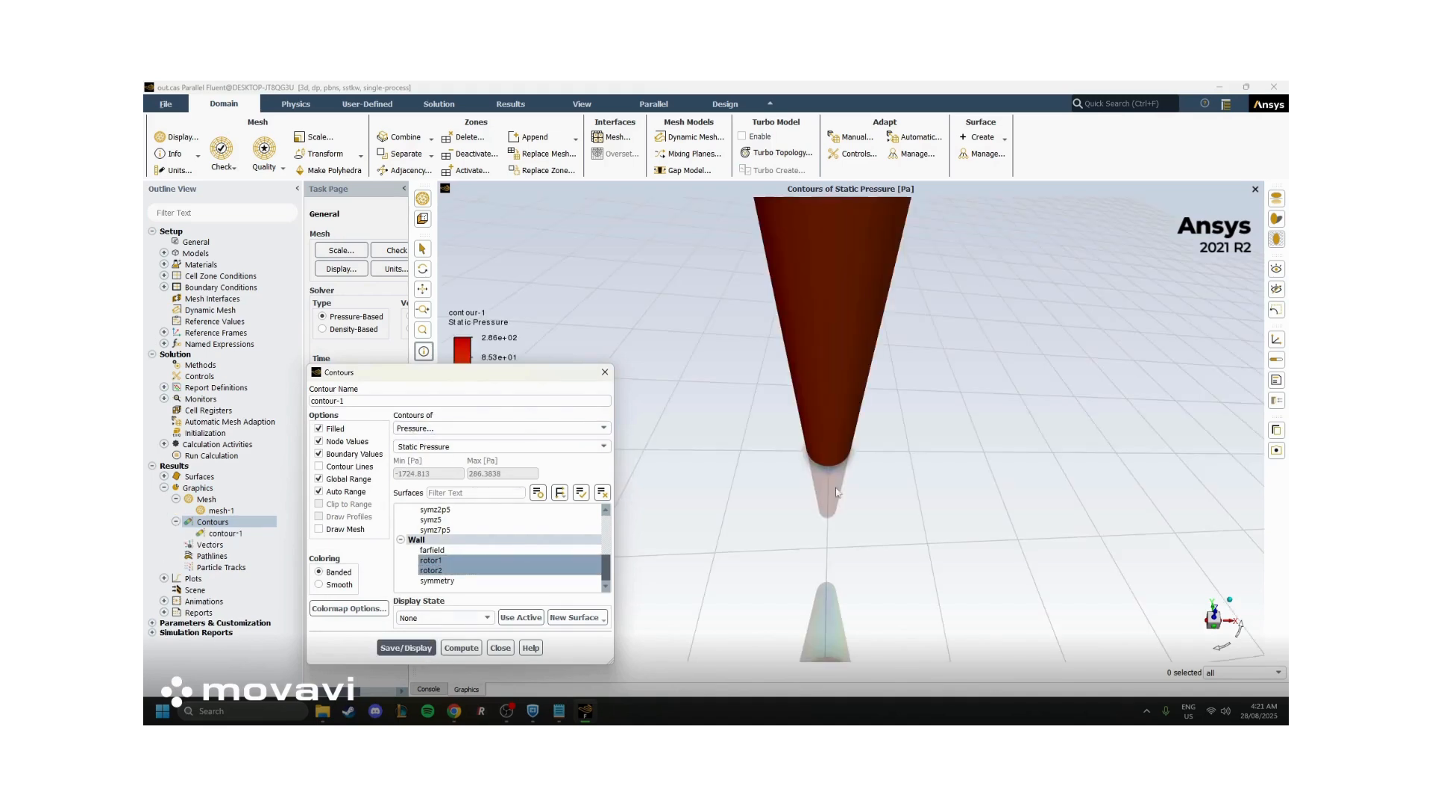
click(500, 648)
Save an angled view of both rotors' static pressure contours as a color PNG picture named 2.png
scroll(822, 520, down, 3)
mouse_move(821, 520)
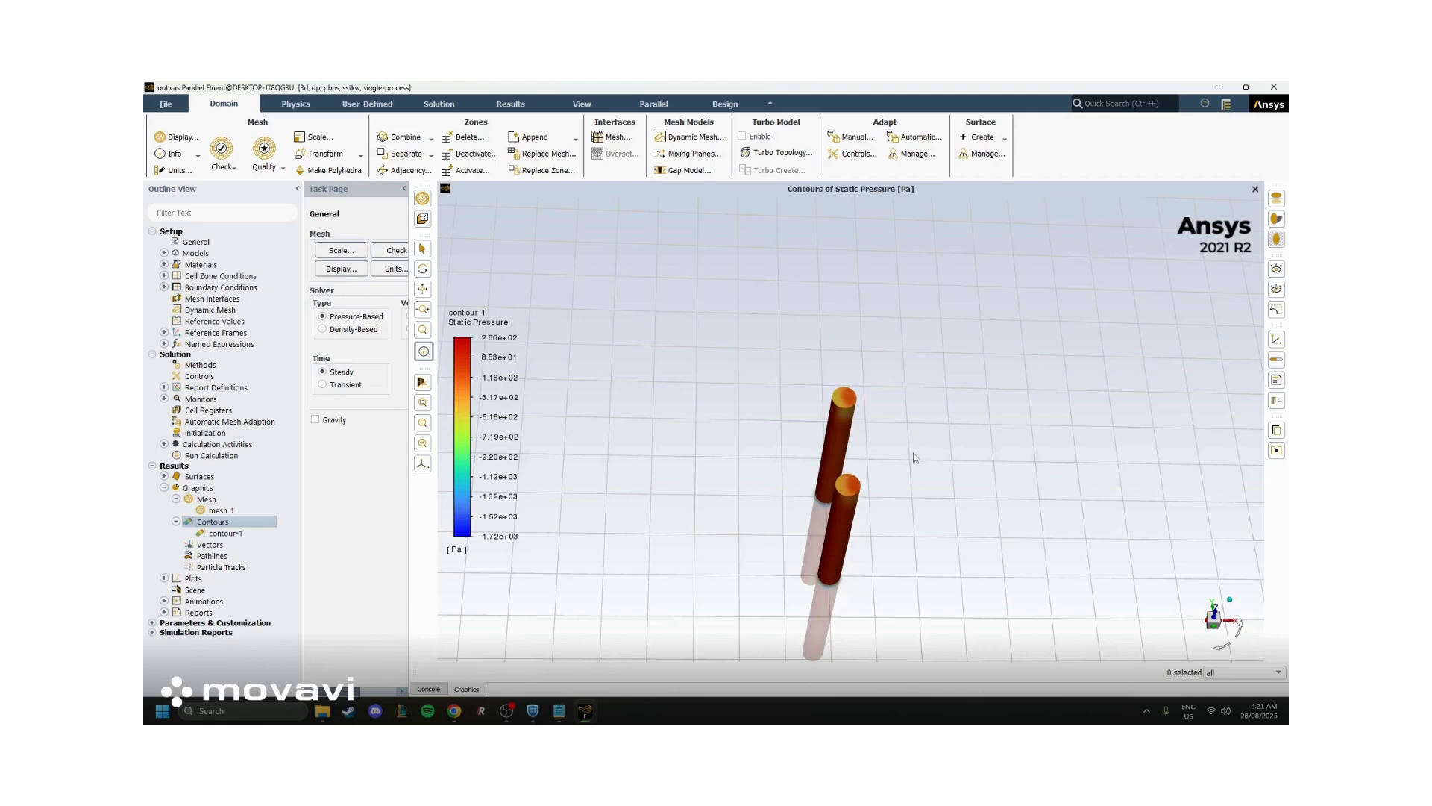
drag(916, 457, 576, 481)
mouse_move(830, 411)
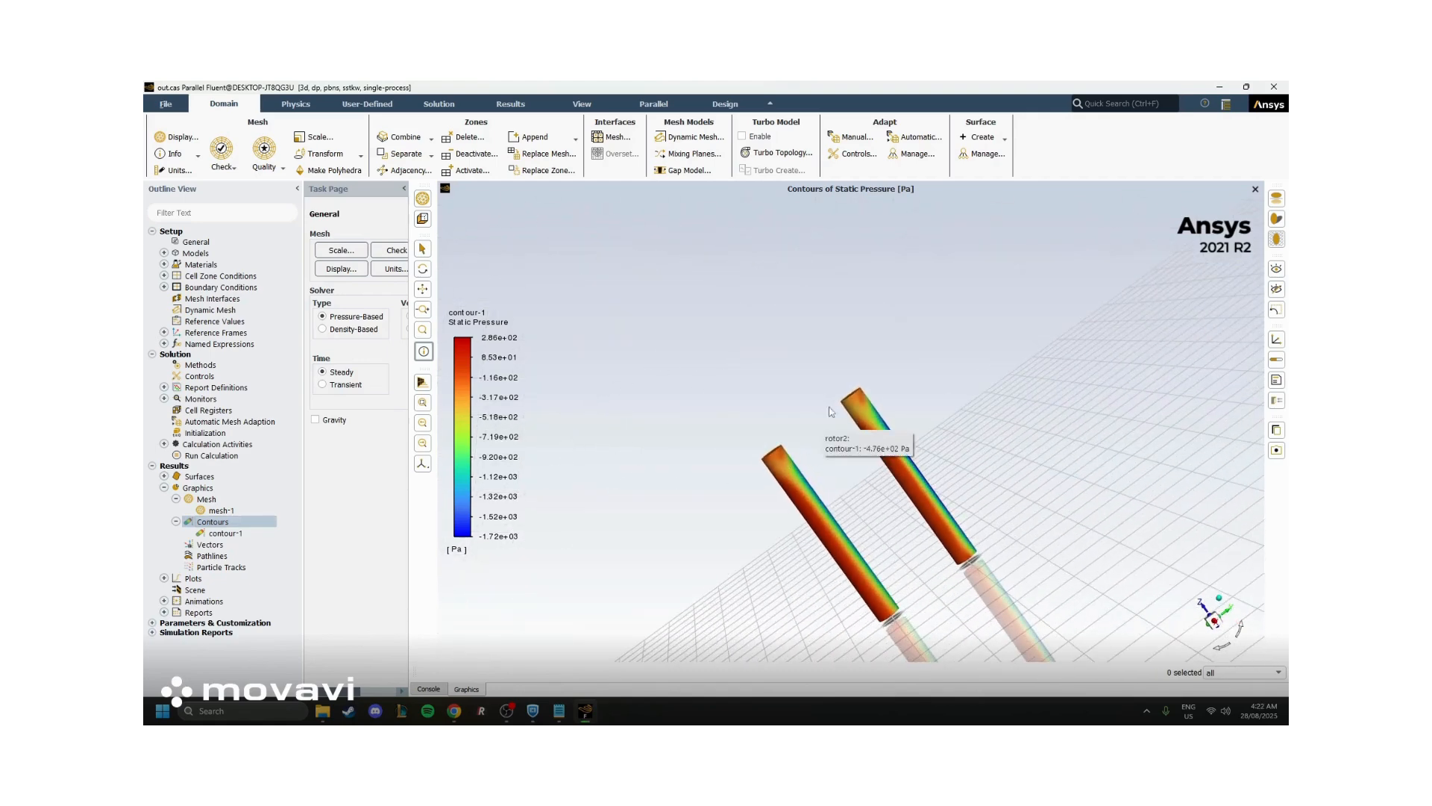
right_click(810, 378)
click(861, 422)
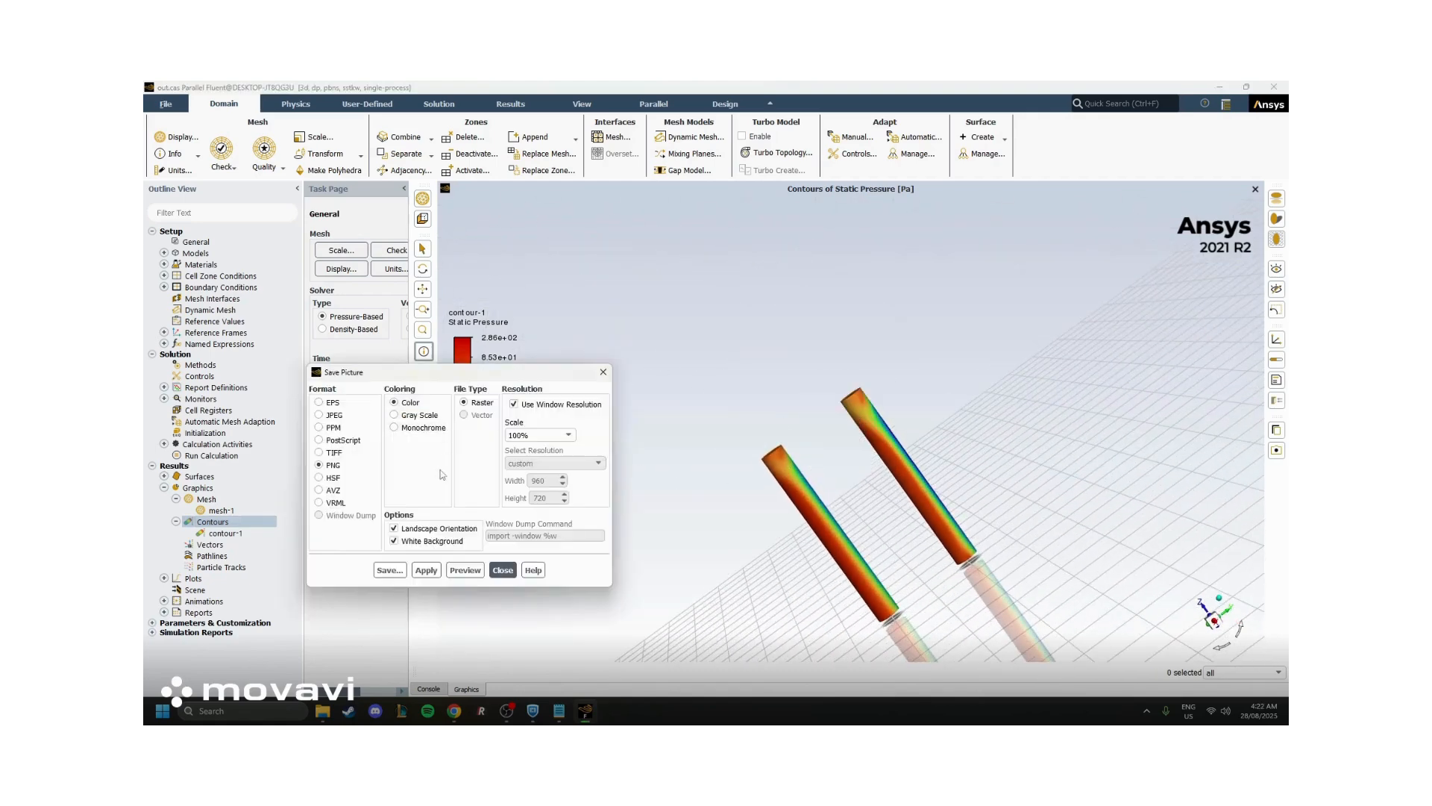
click(389, 570)
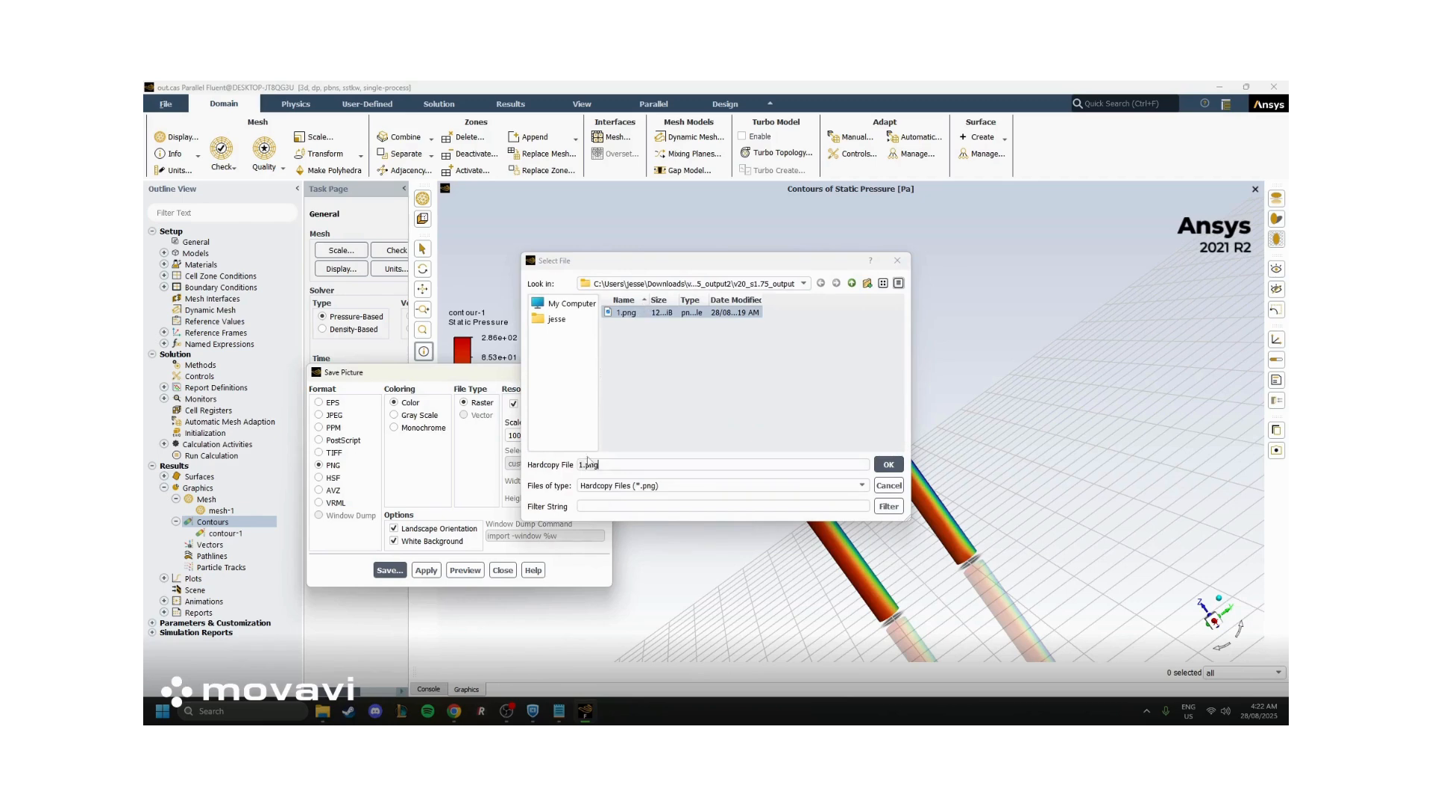
drag(587, 463, 570, 469)
text(2)
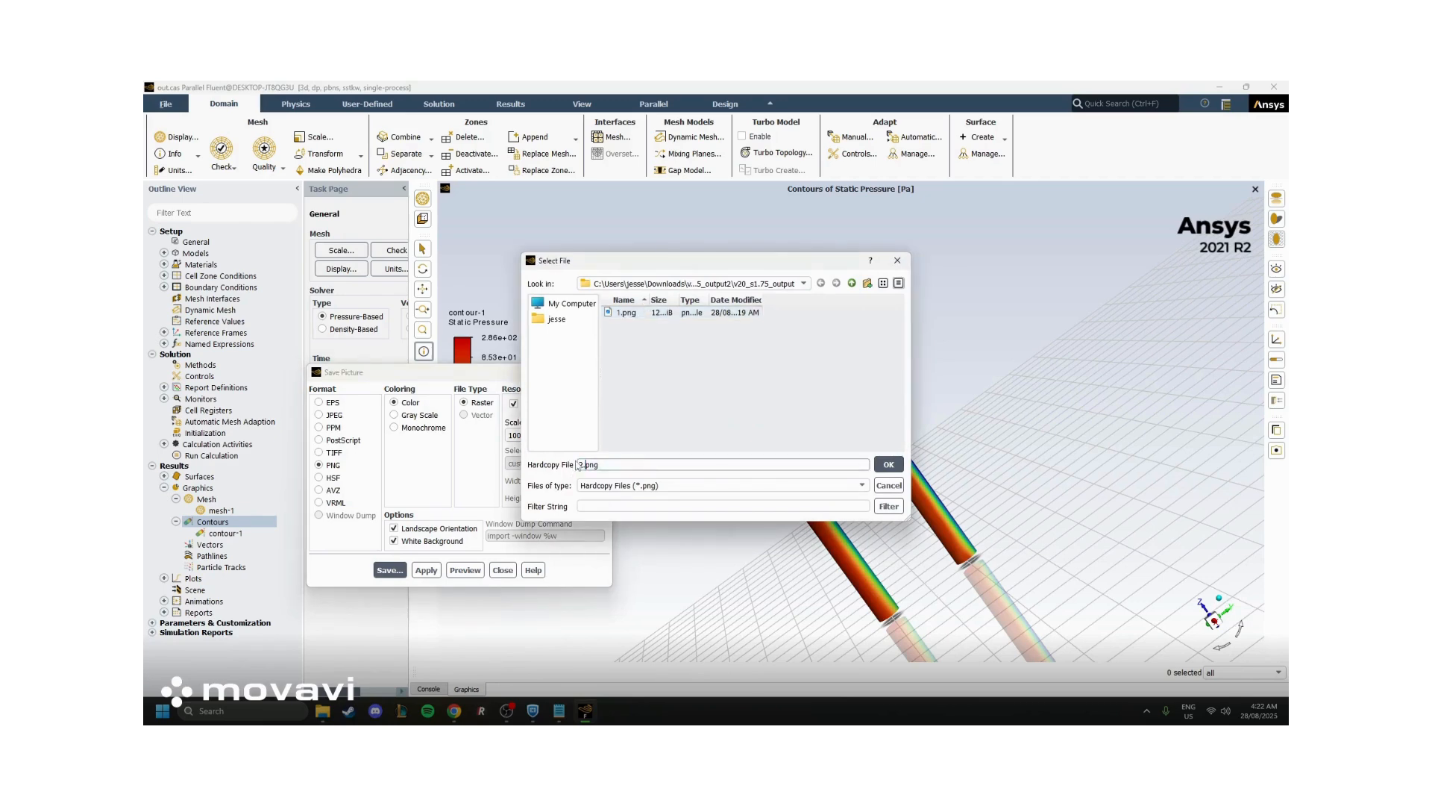
click(889, 463)
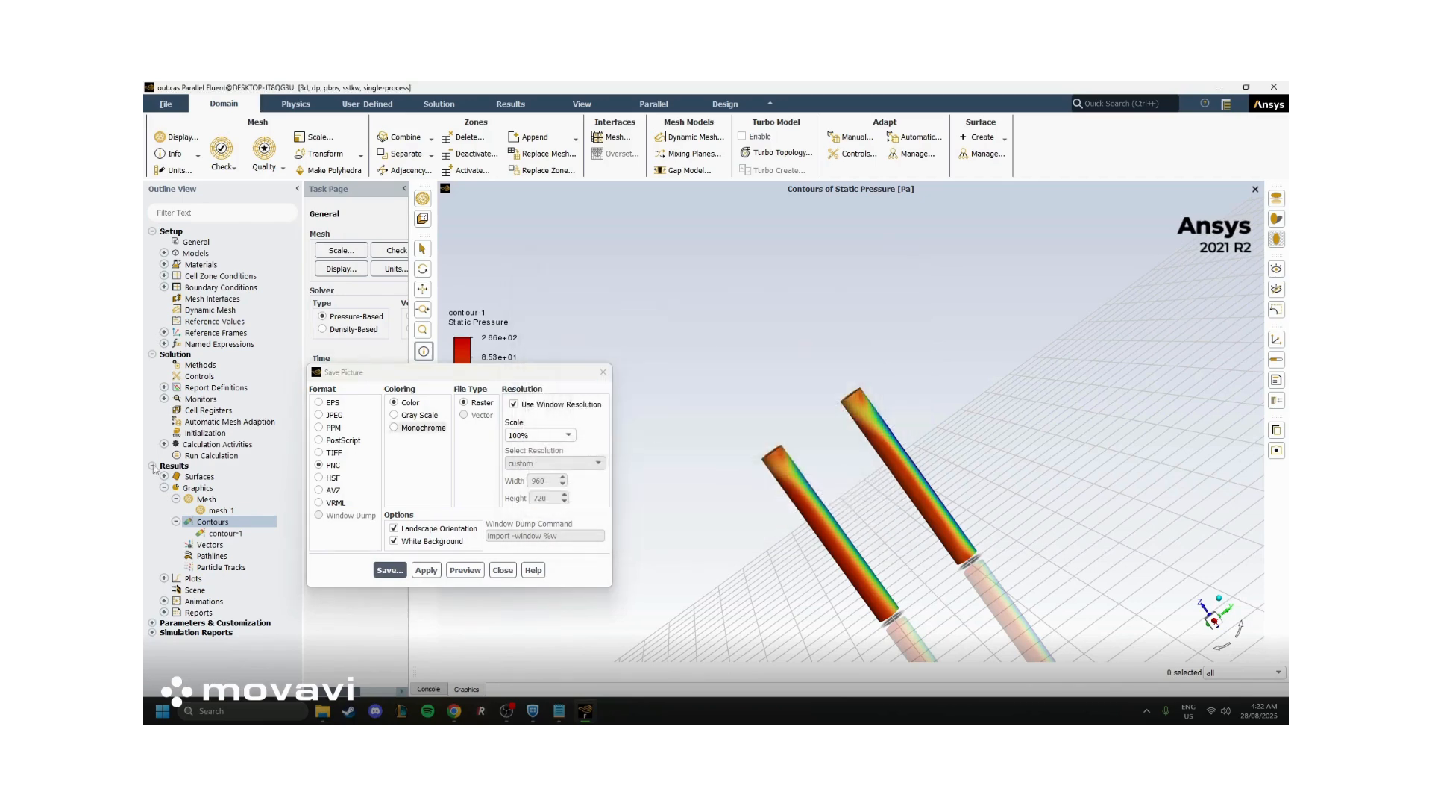
Check the v20_s1.75_output folder in File Explorer for the saved picture 2
drag(145, 448, 785, 286)
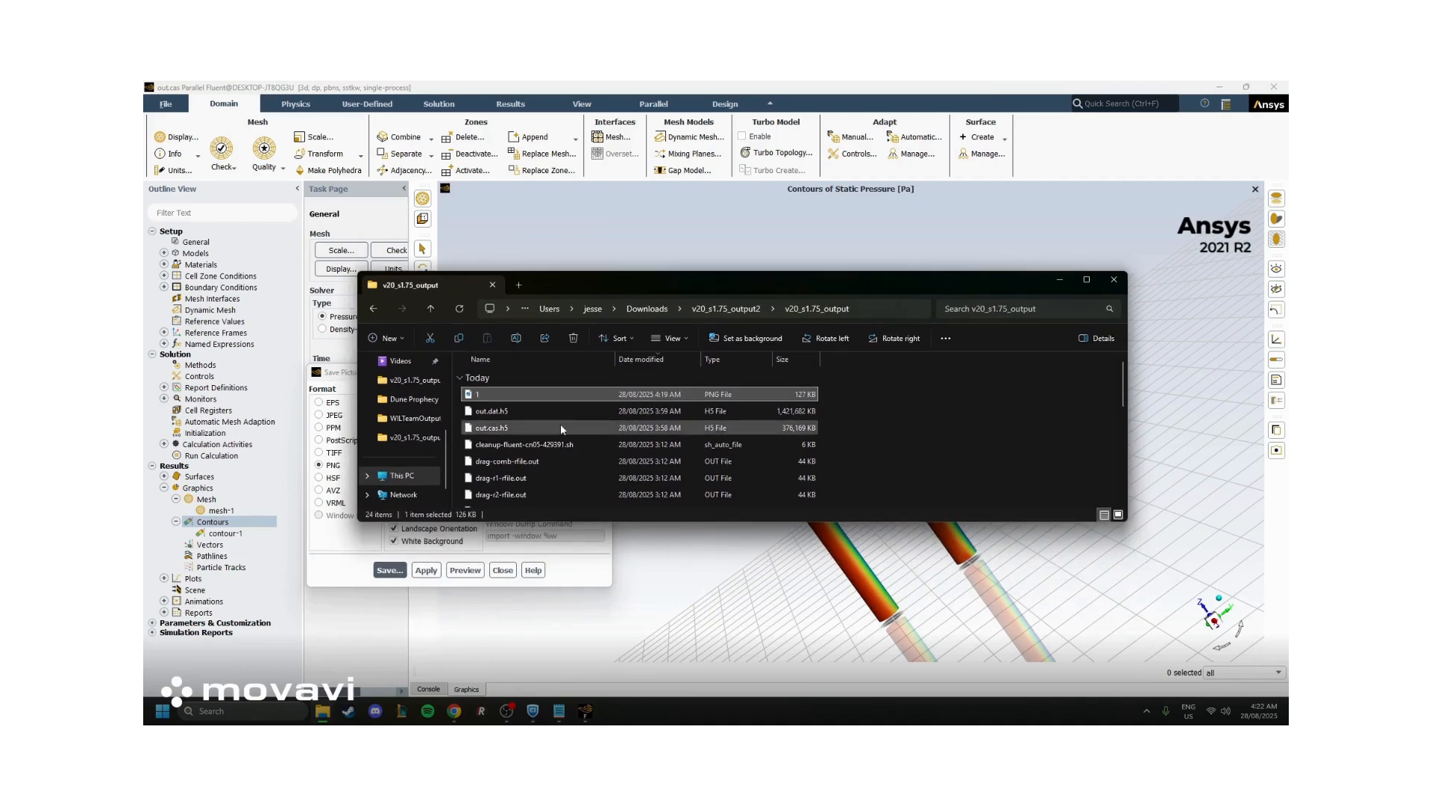
scroll(598, 455, down, 6)
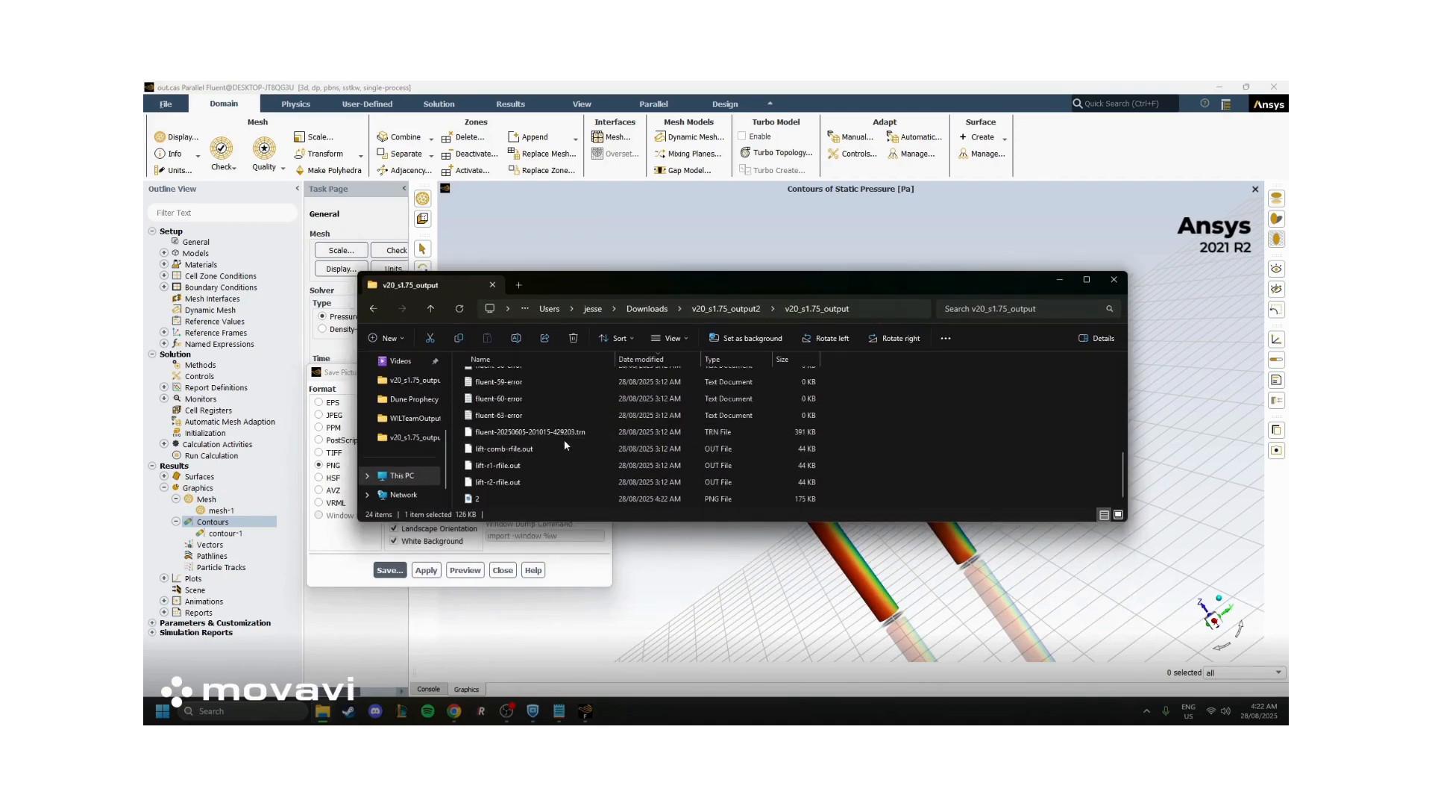
click(484, 497)
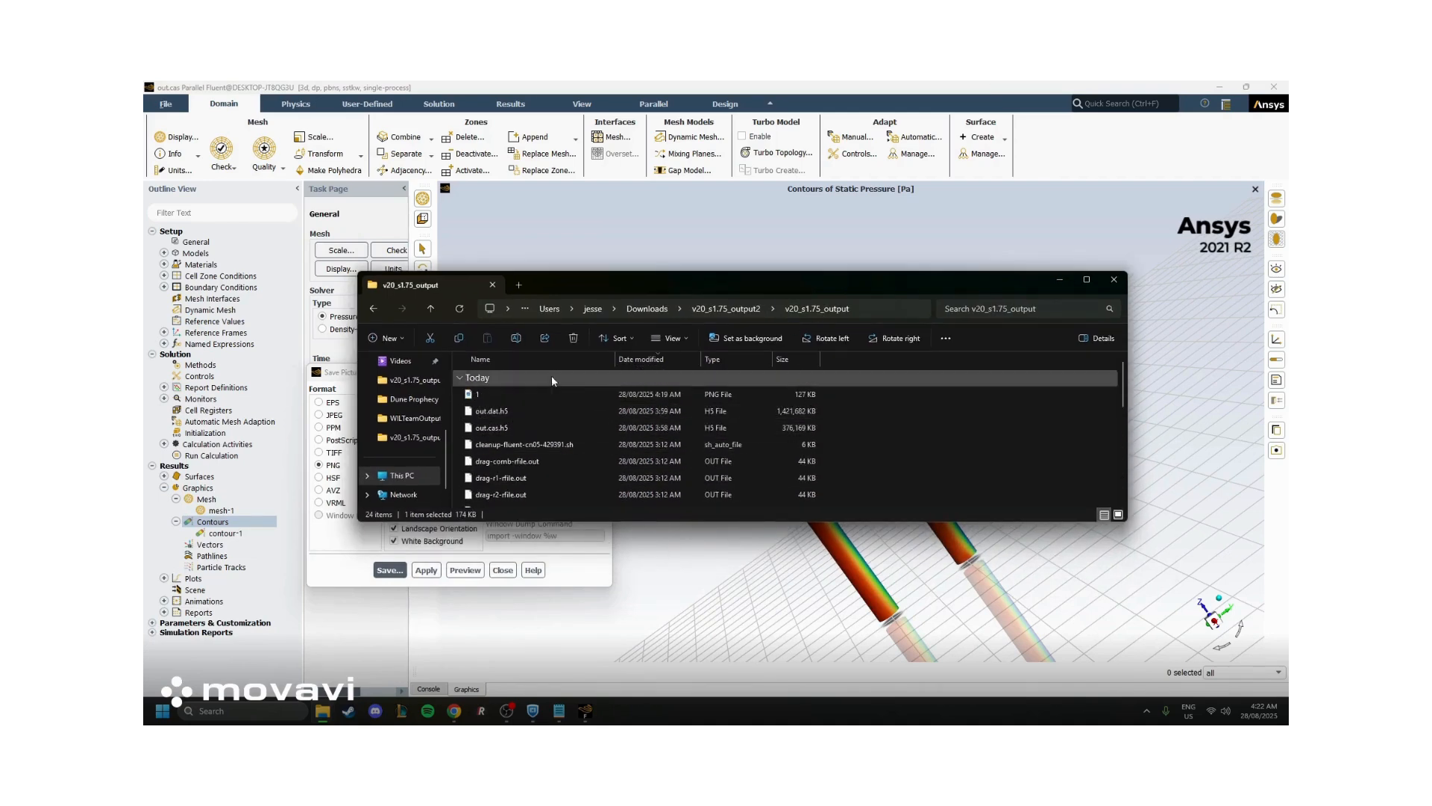
drag(652, 280, 108, 112)
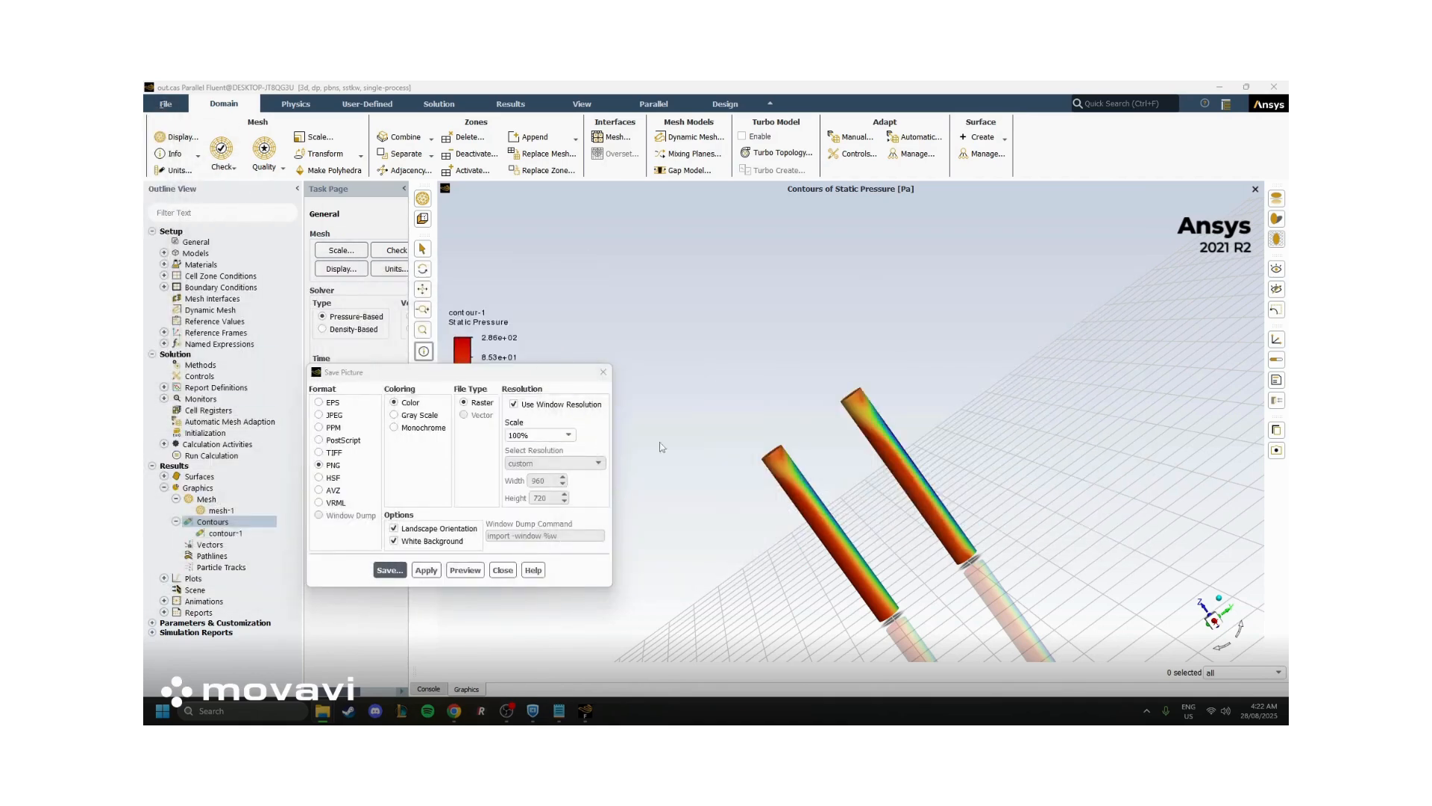
Open the camera parameters for the views of a new display state from contour-1's settings
click(503, 570)
click(223, 533)
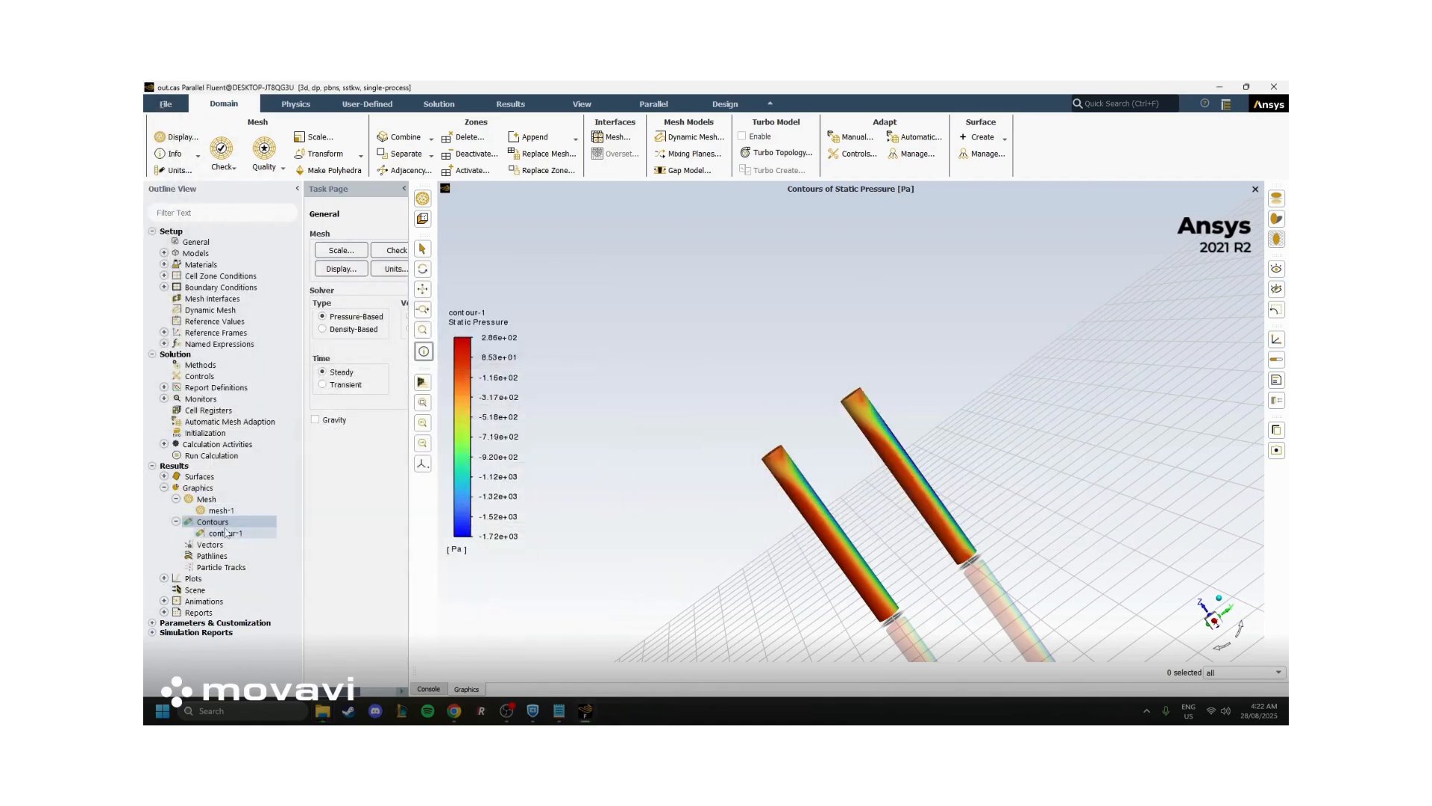
right_click(224, 534)
click(235, 541)
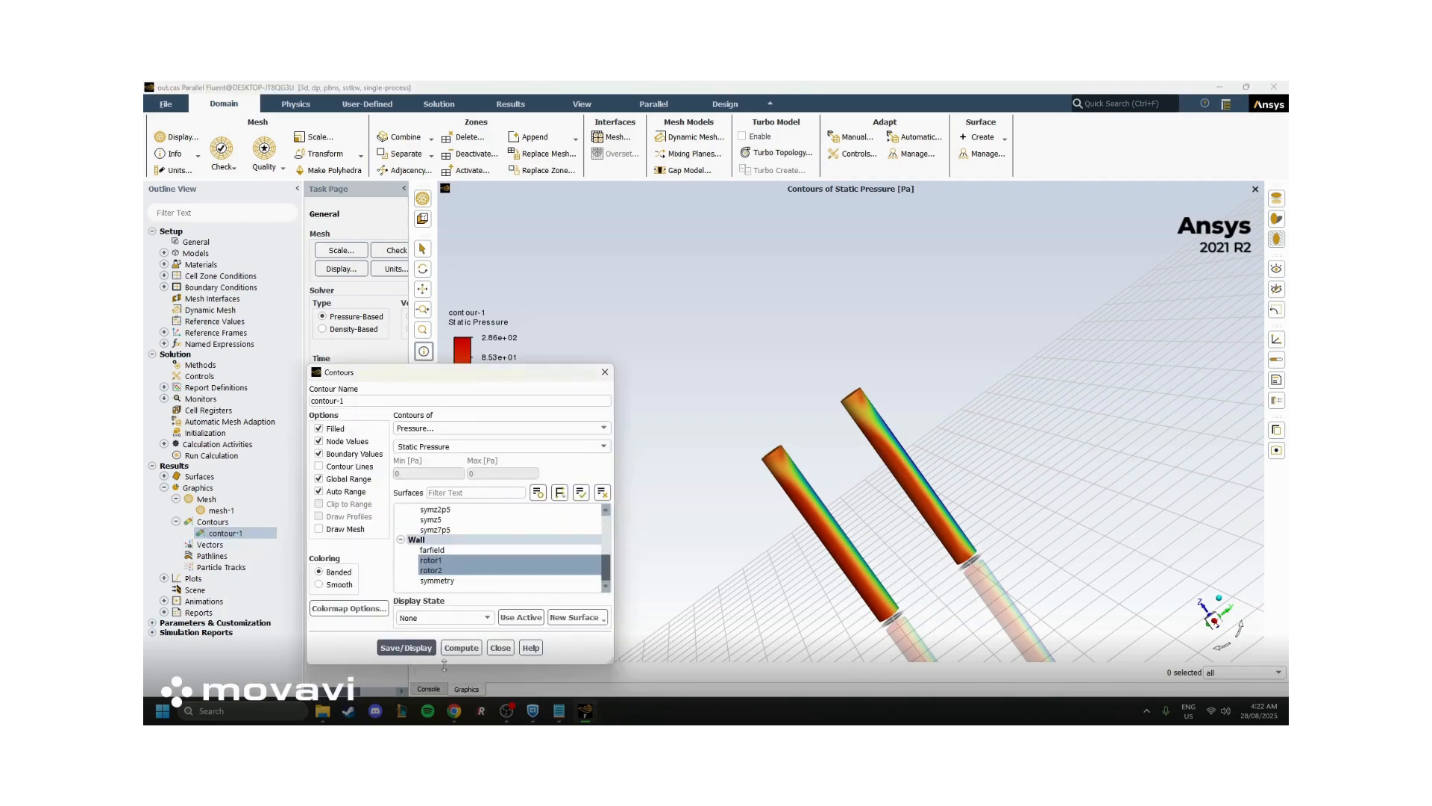
click(455, 618)
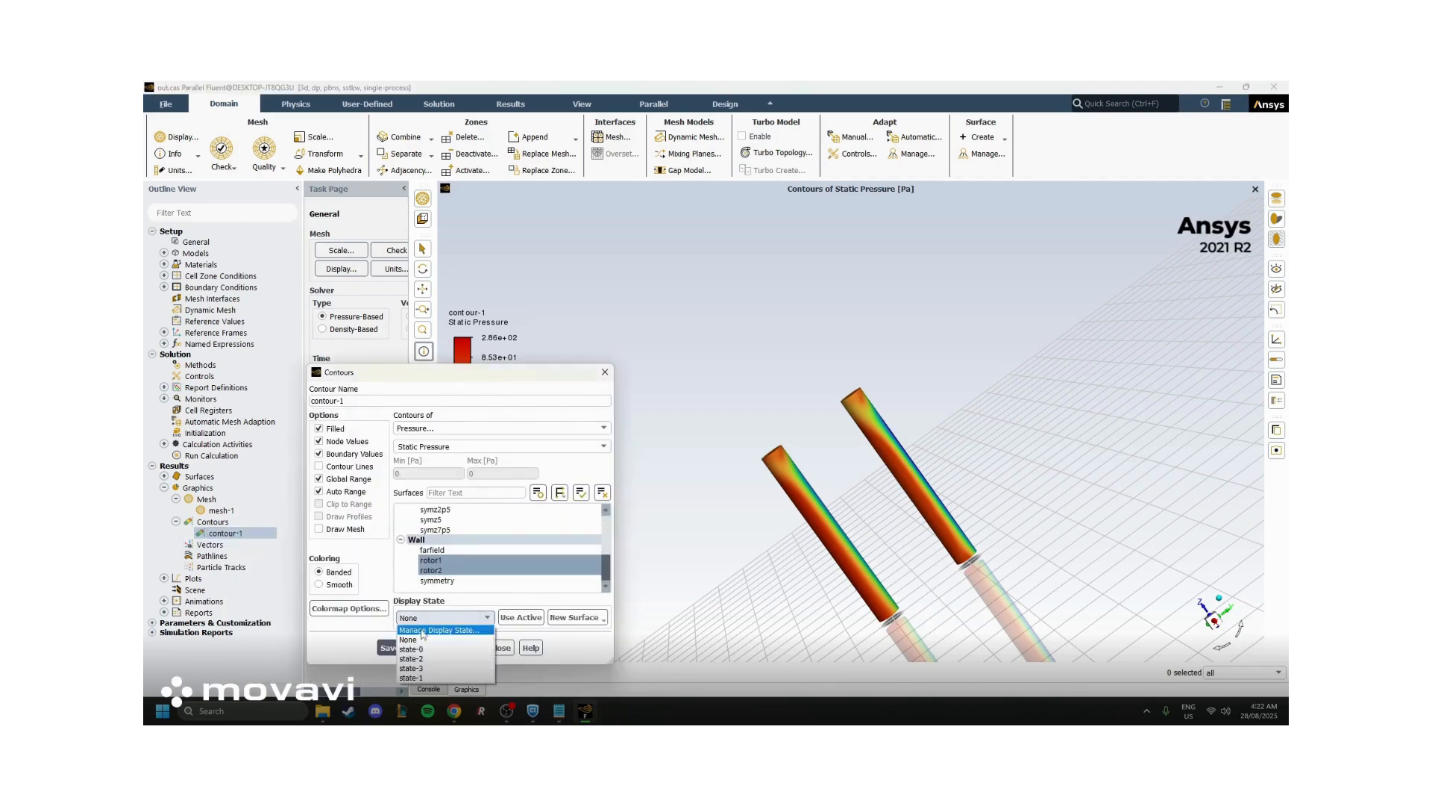
click(463, 682)
click(488, 554)
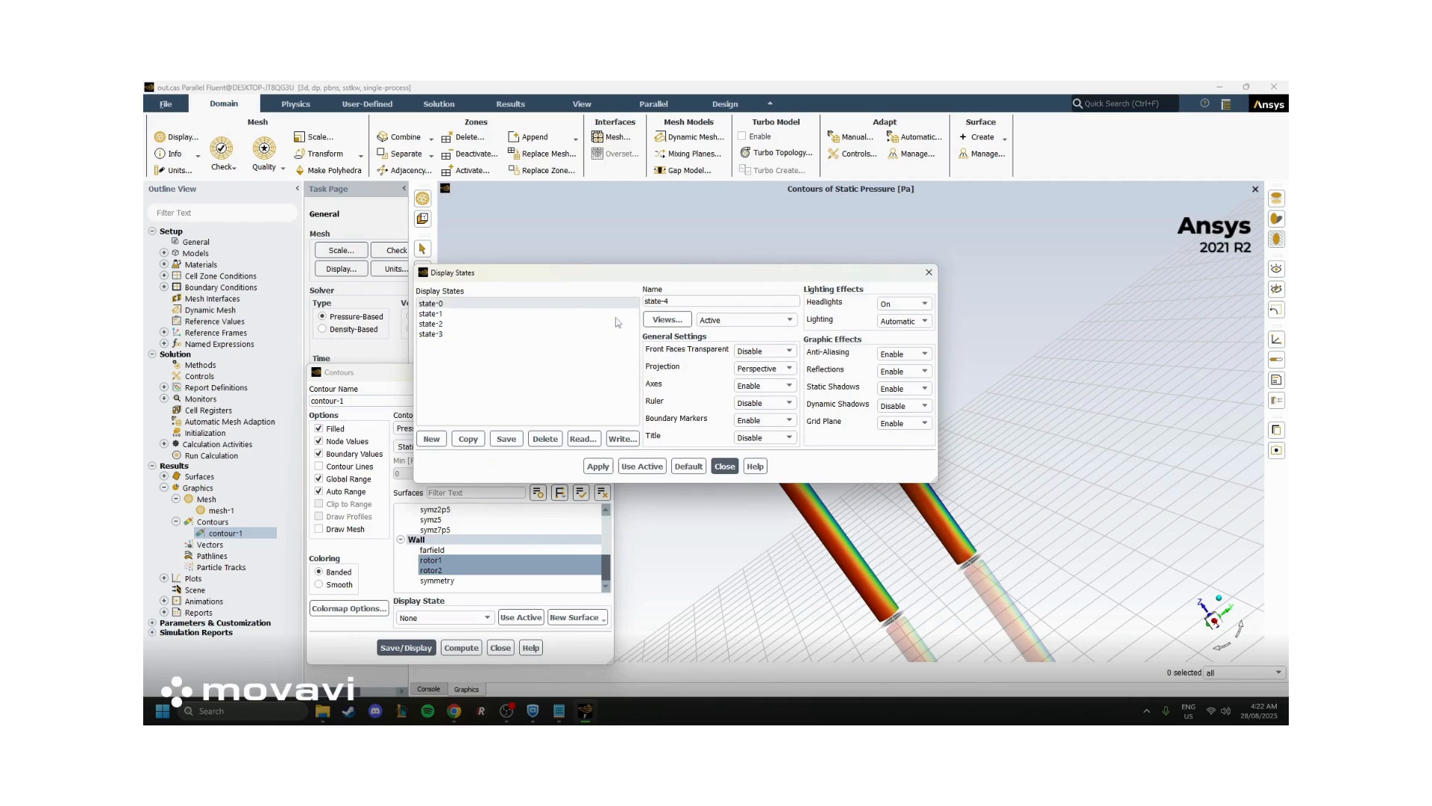
click(667, 319)
click(889, 448)
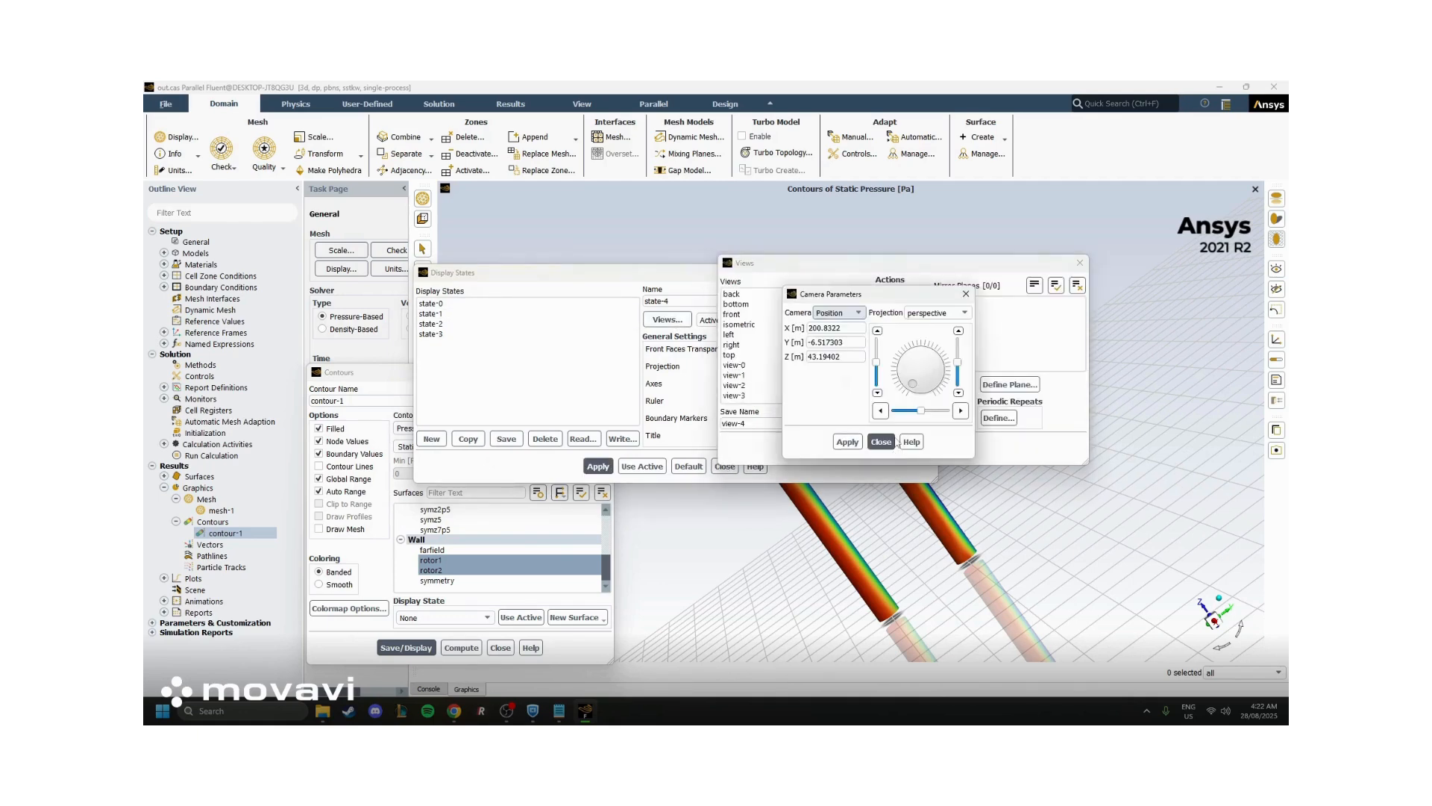
Set the camera target to X 0, Y 0 and Z 12.5 m and apply it to the contour view
click(858, 325)
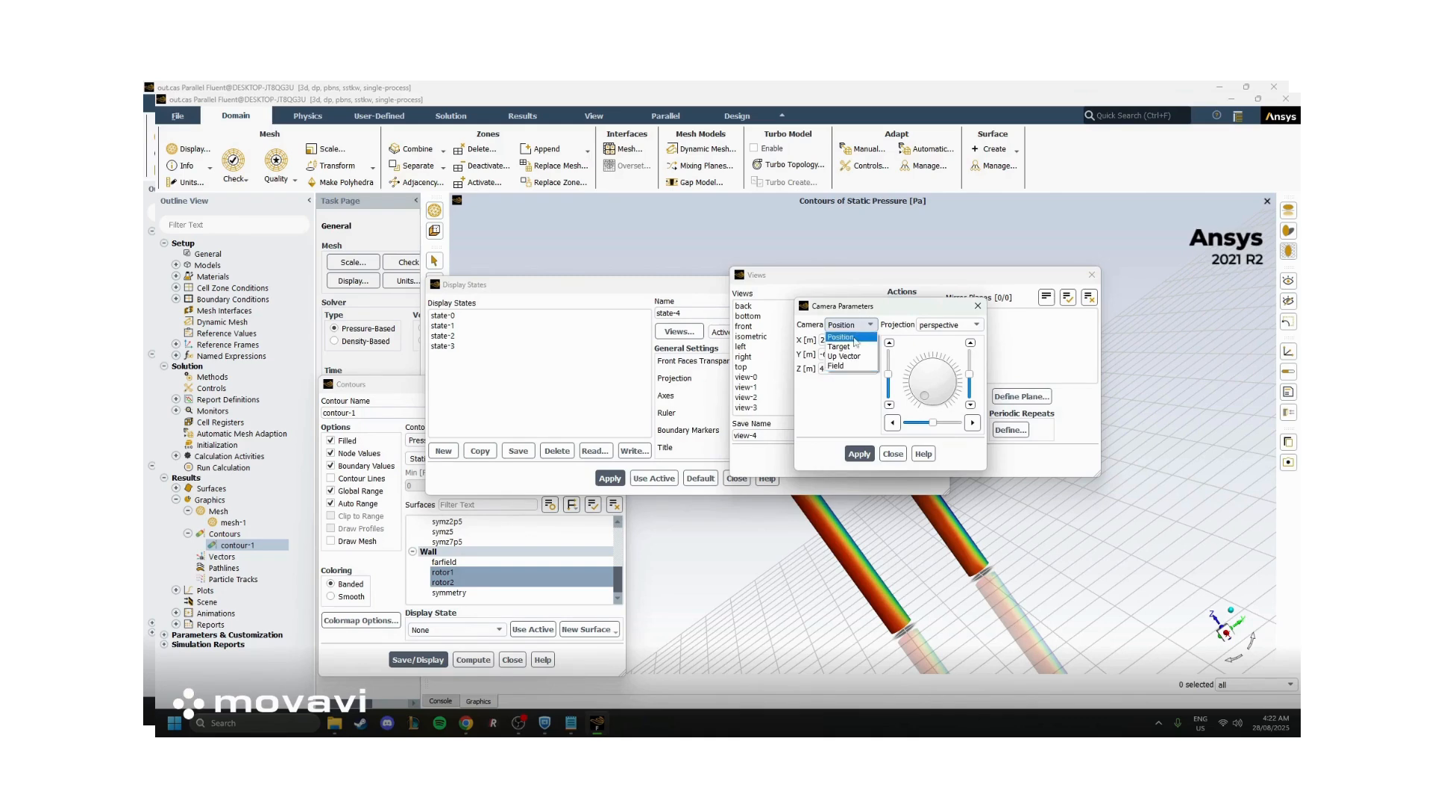
click(855, 341)
key(Tab)
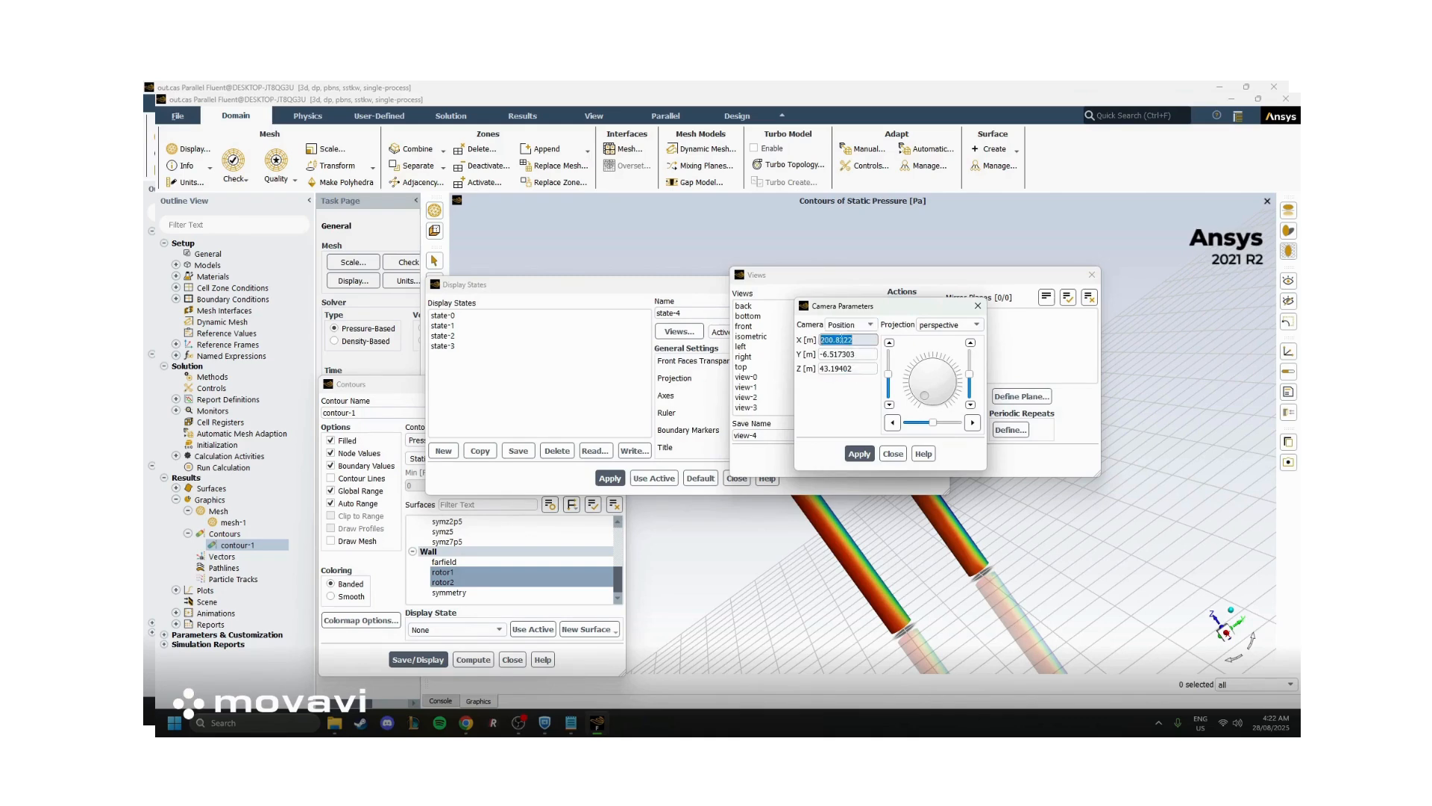
click(850, 325)
click(849, 340)
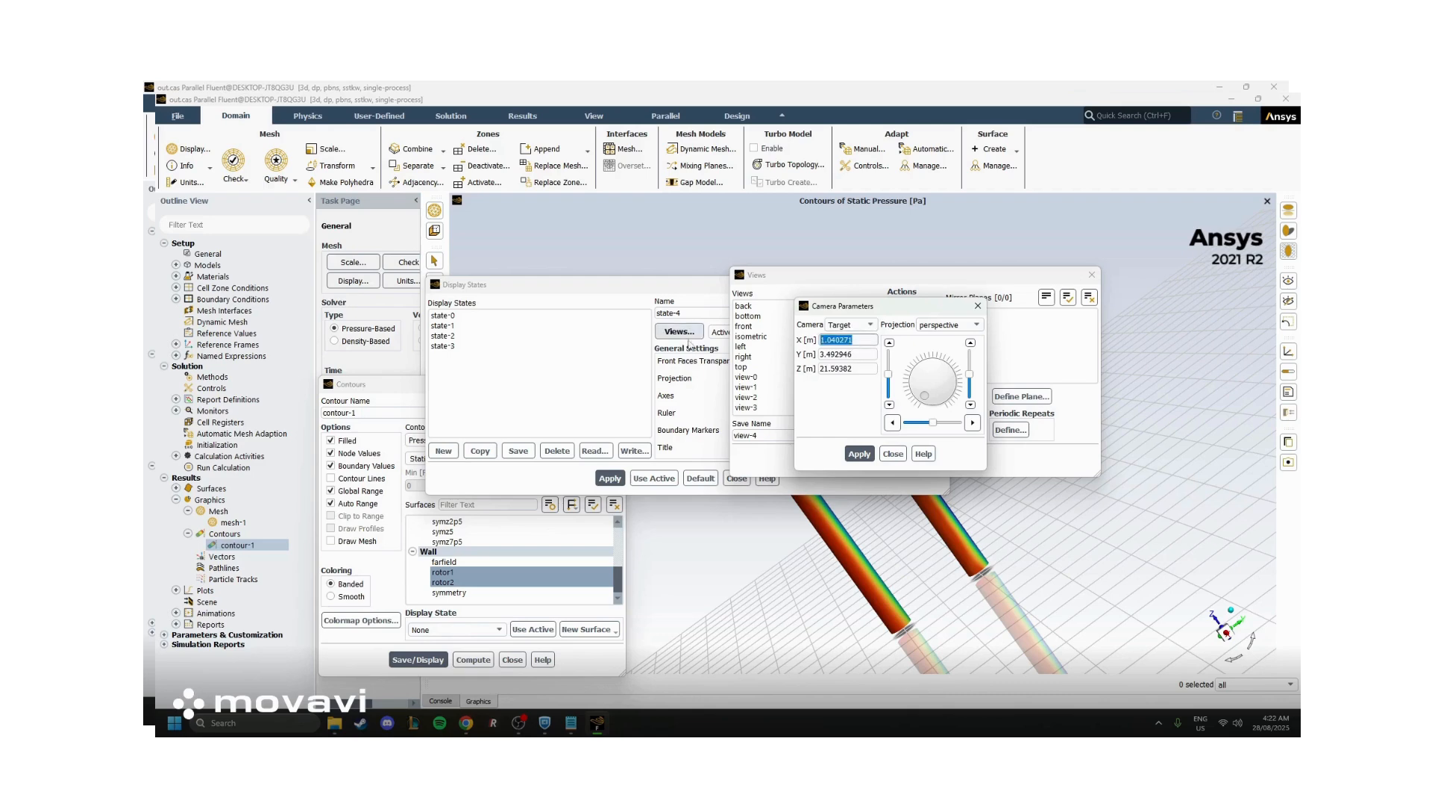
text(0)
key(Tab)
text(0)
key(Tab)
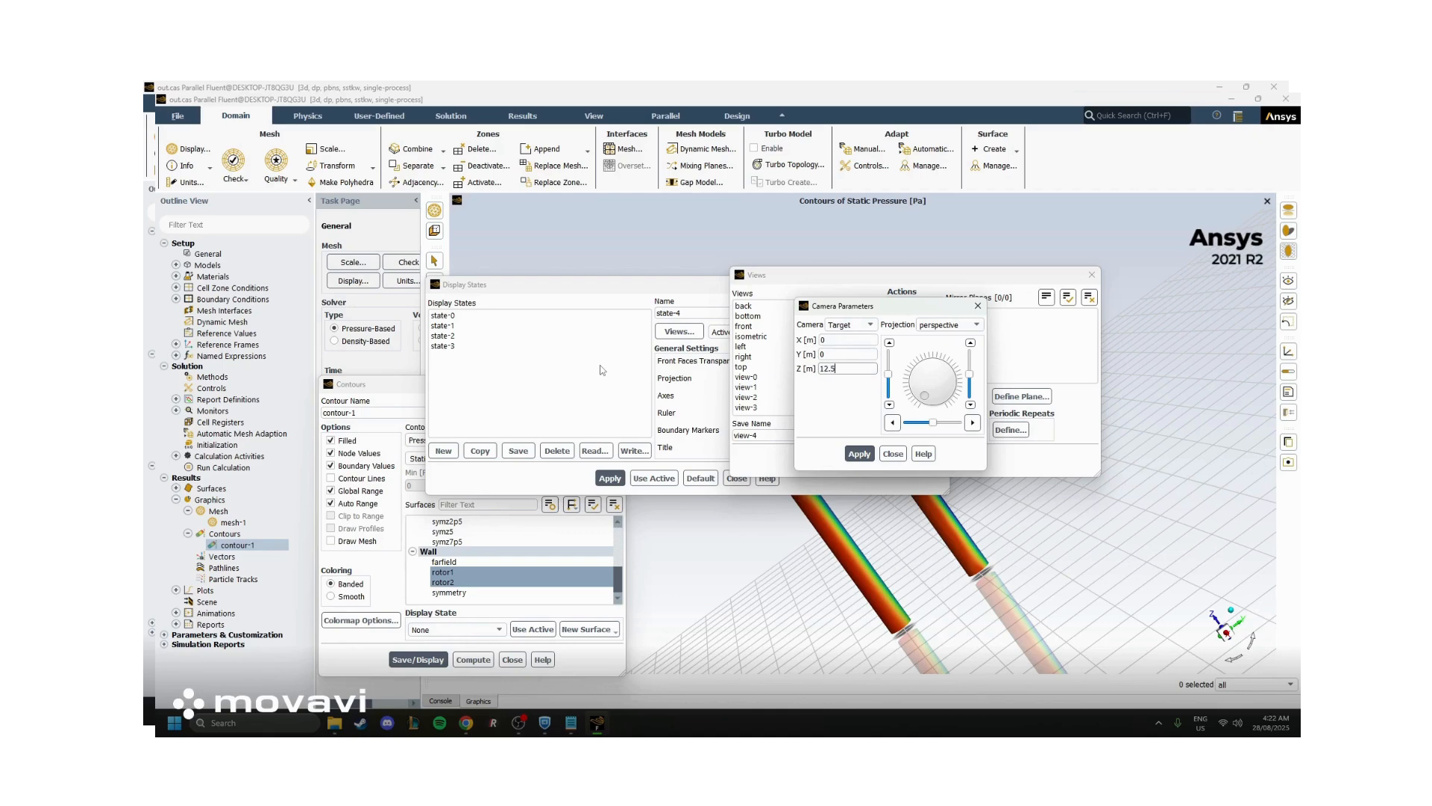
click(859, 454)
Set the camera position to X 100, Y 0 and Z 12.5 m and apply it
click(850, 325)
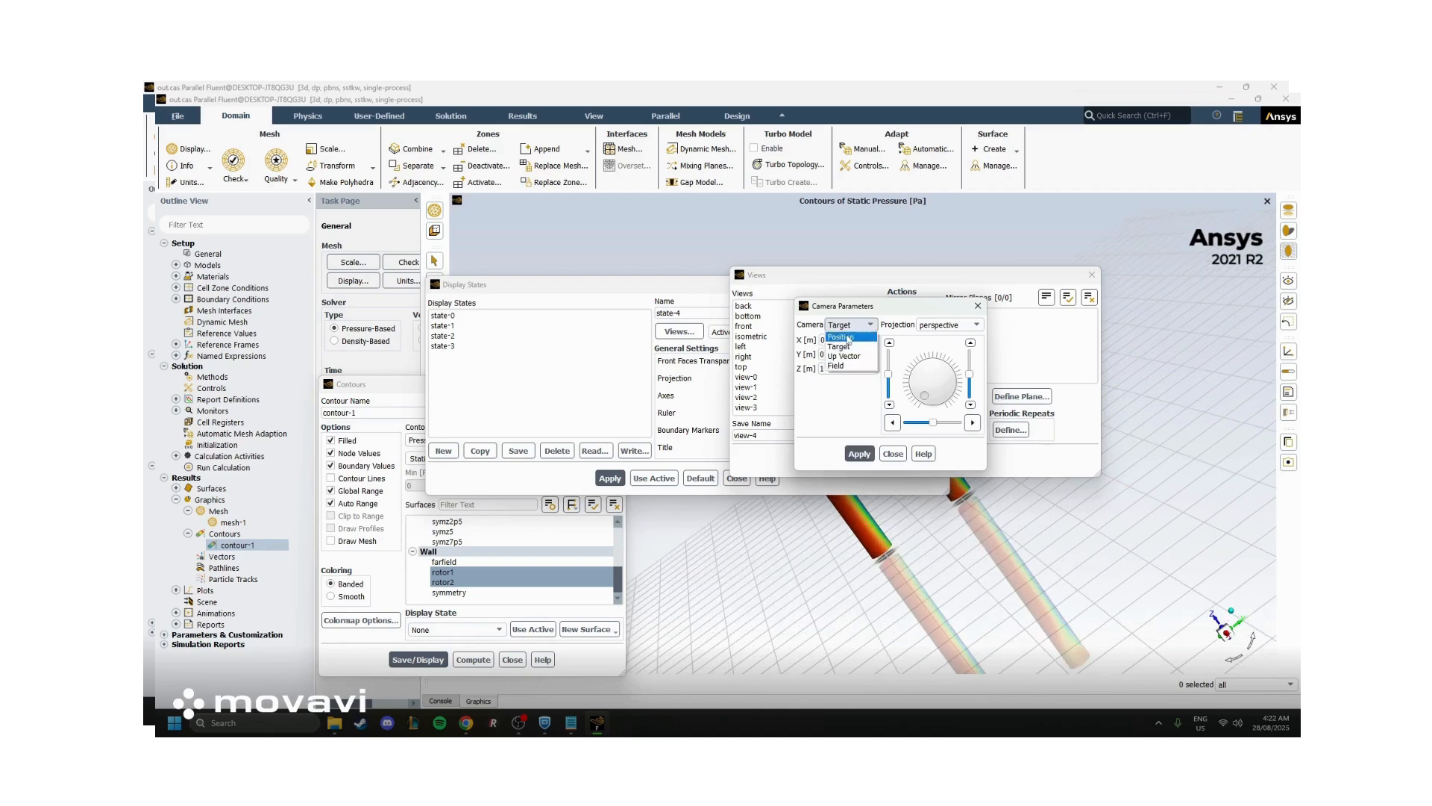
click(848, 337)
drag(780, 343, 651, 343)
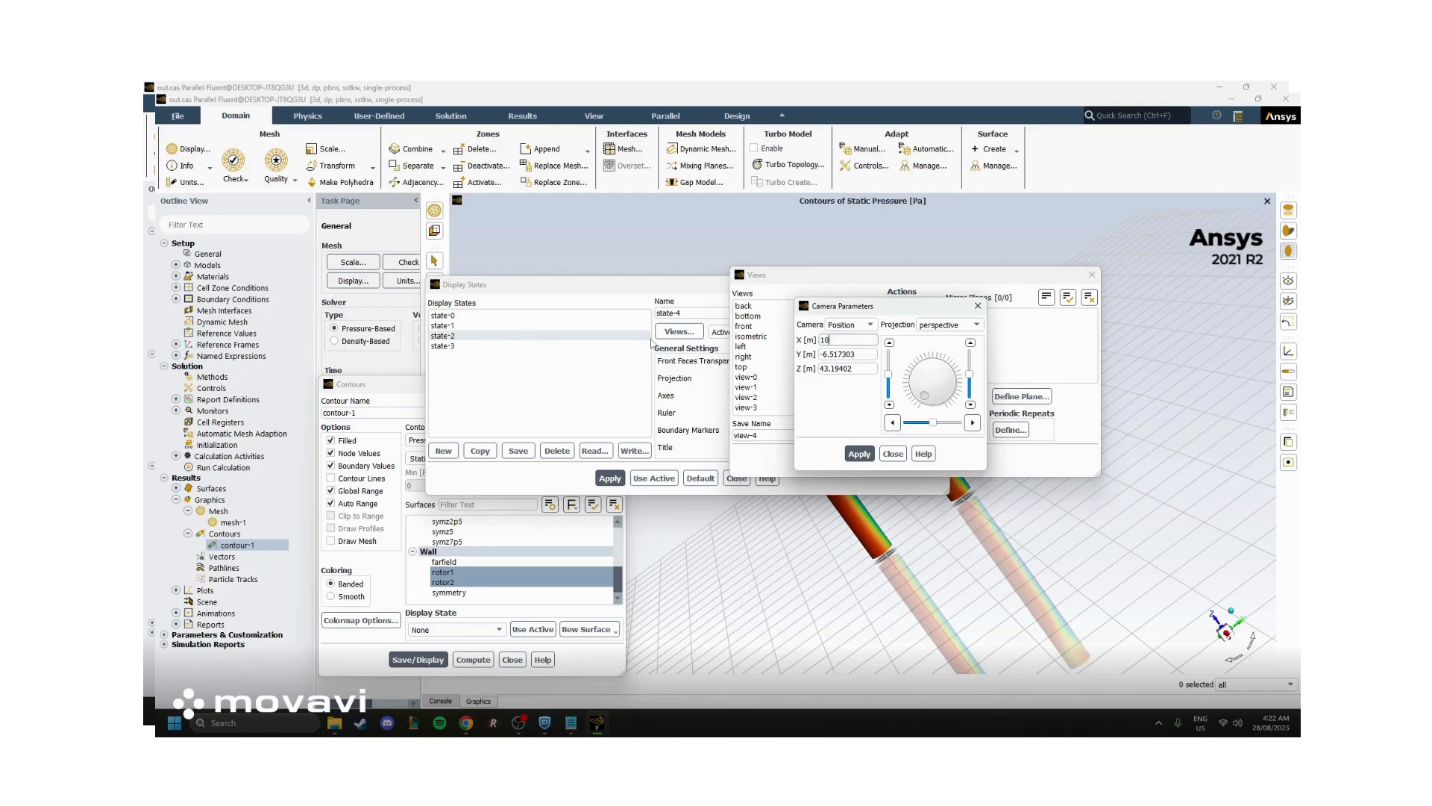
text(100)
drag(871, 354, 702, 331)
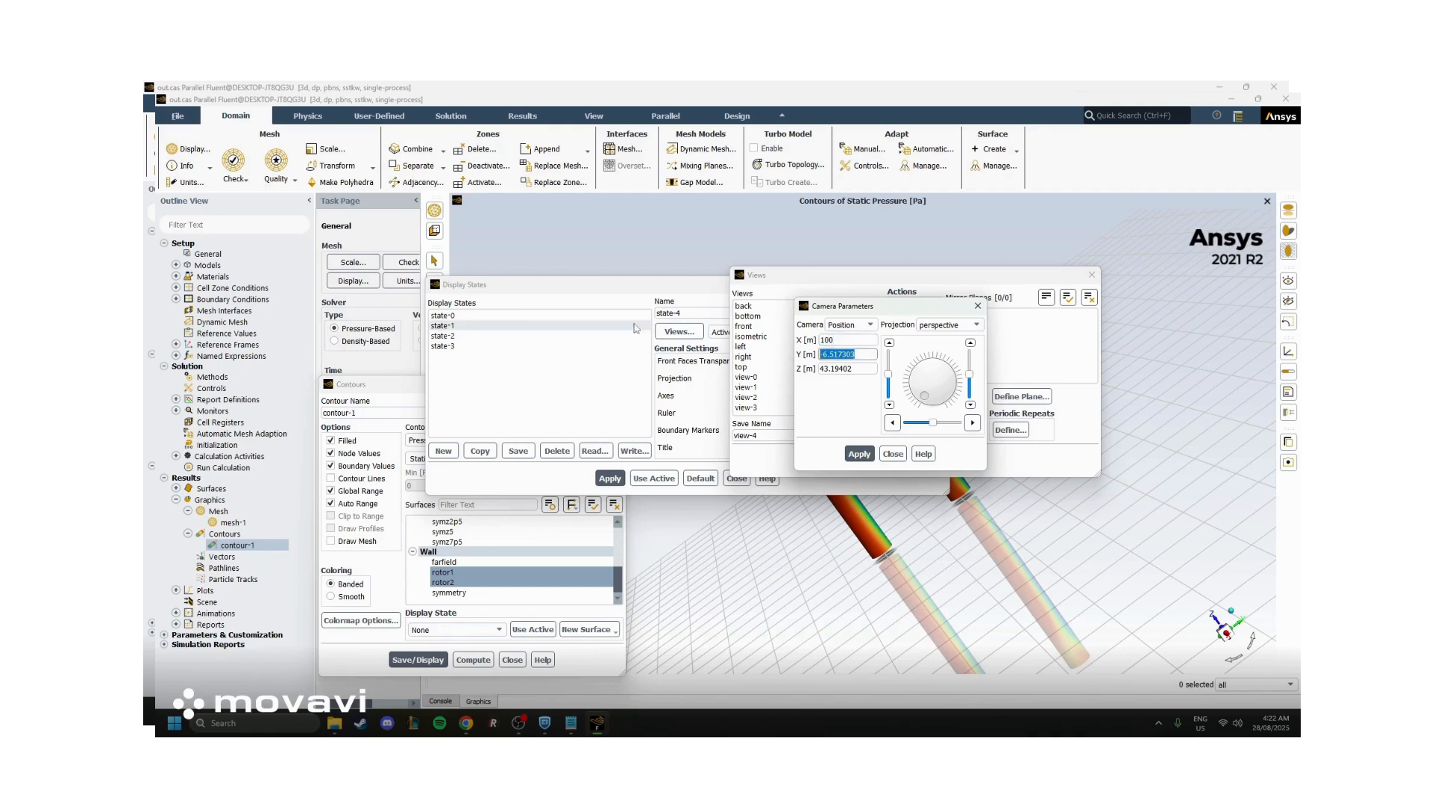
text(0)
drag(874, 369, 720, 356)
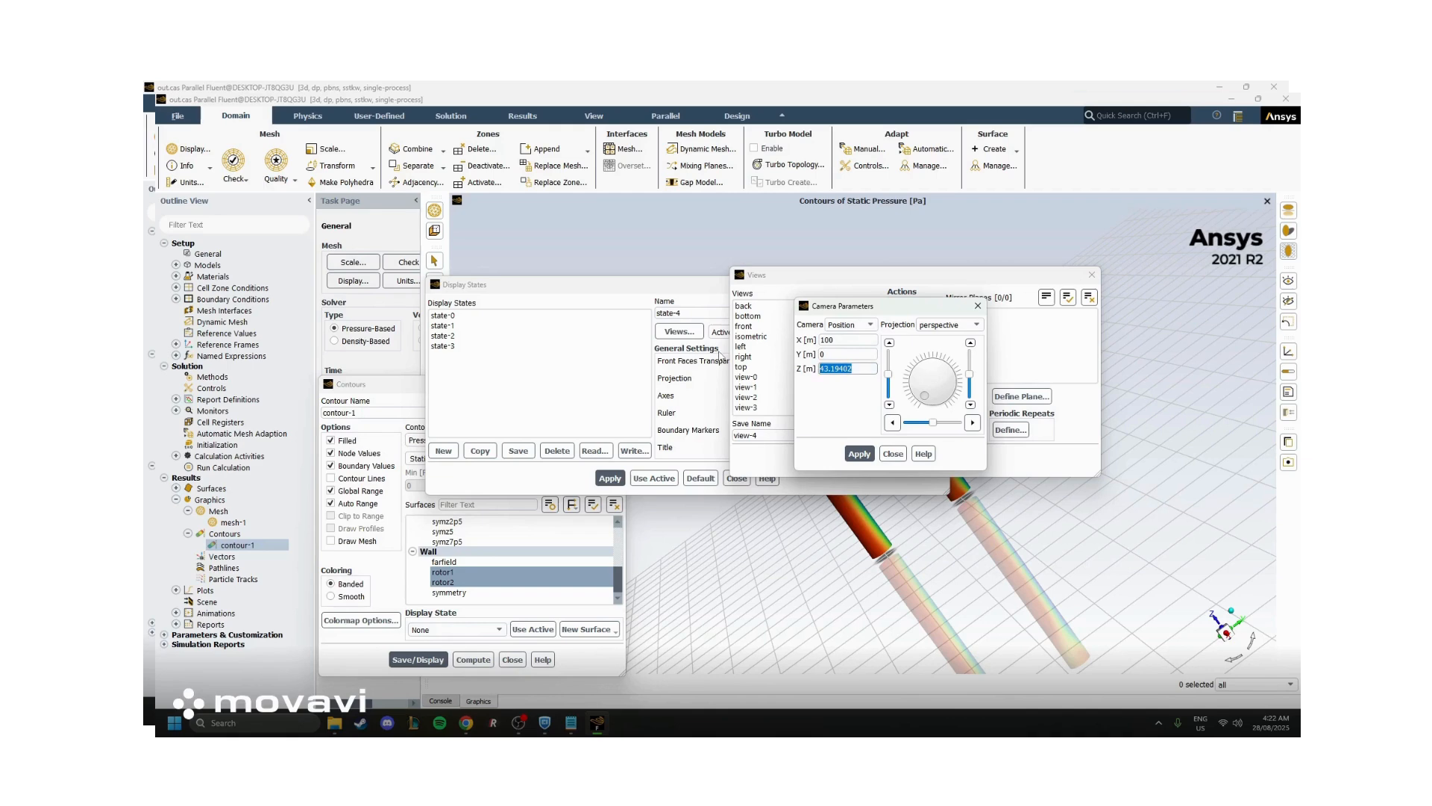
click(859, 454)
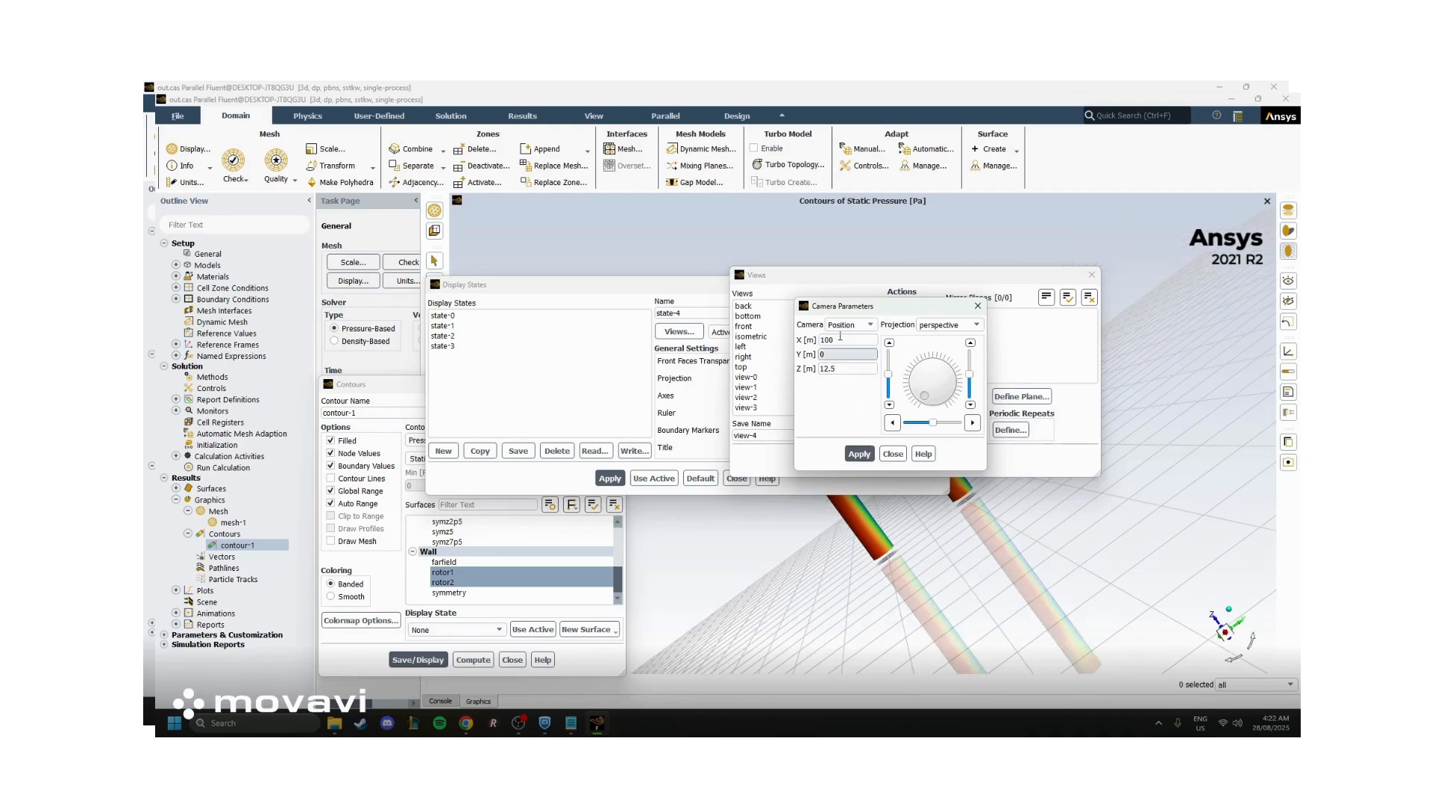
Set the camera's up vector to X 0, Y 0 and Z 1 and apply it to stand the rotors upright
click(850, 325)
click(848, 356)
drag(864, 353, 707, 354)
text(0)
click(865, 368)
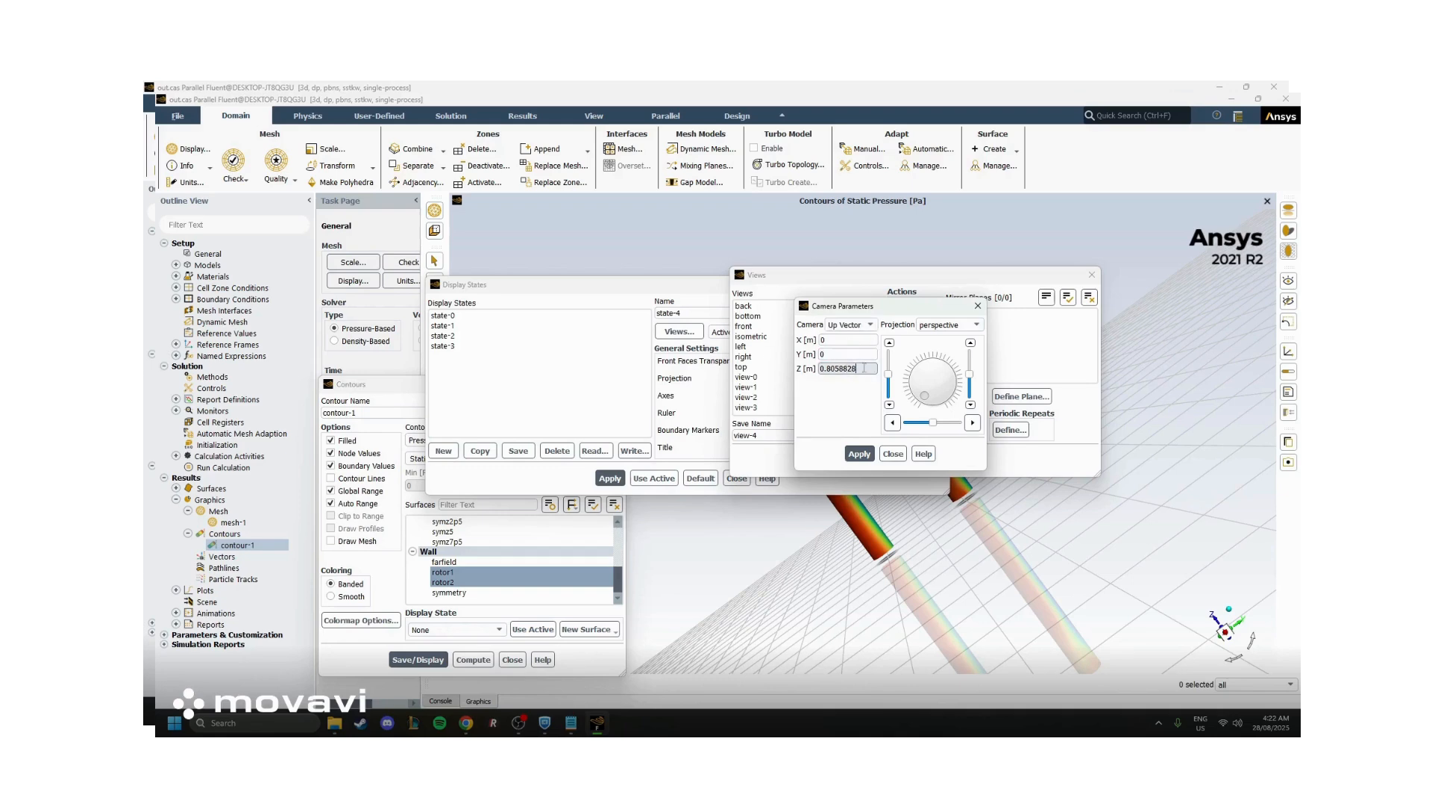
drag(864, 368, 702, 377)
text(1)
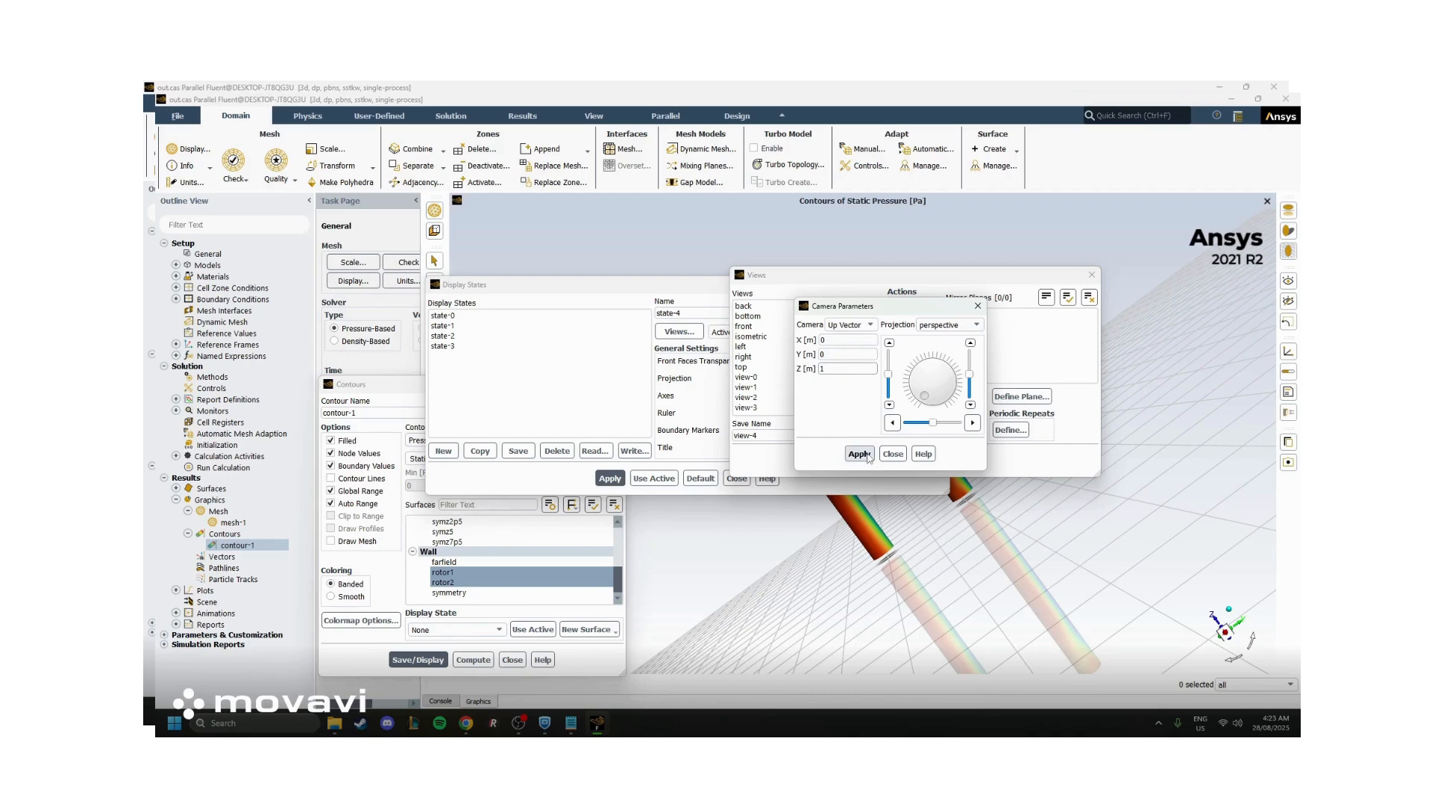
click(858, 453)
Check the camera's Field parameters, close the camera, views and display states dialogs, and inspect the rotor pressure contours
click(858, 326)
click(841, 365)
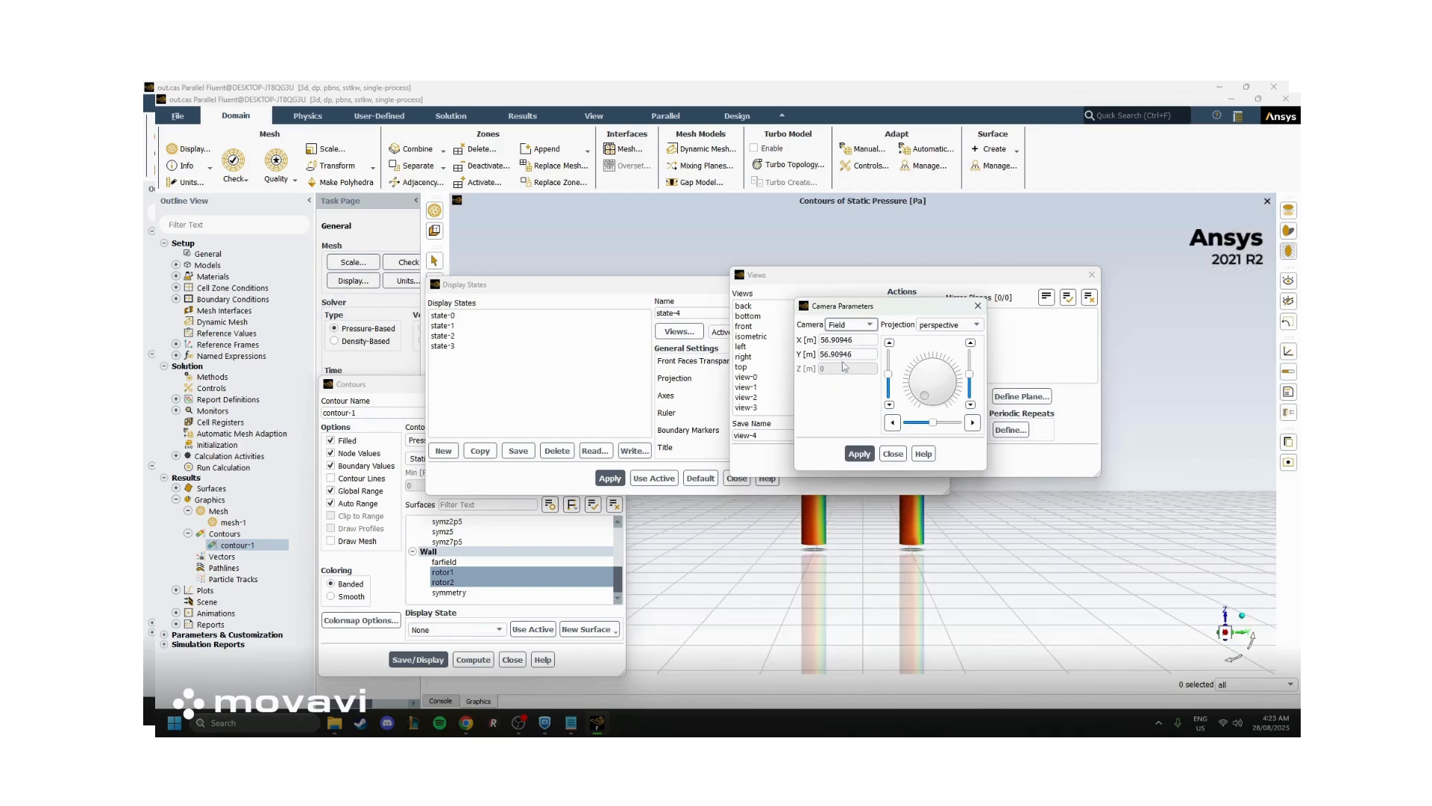
click(892, 454)
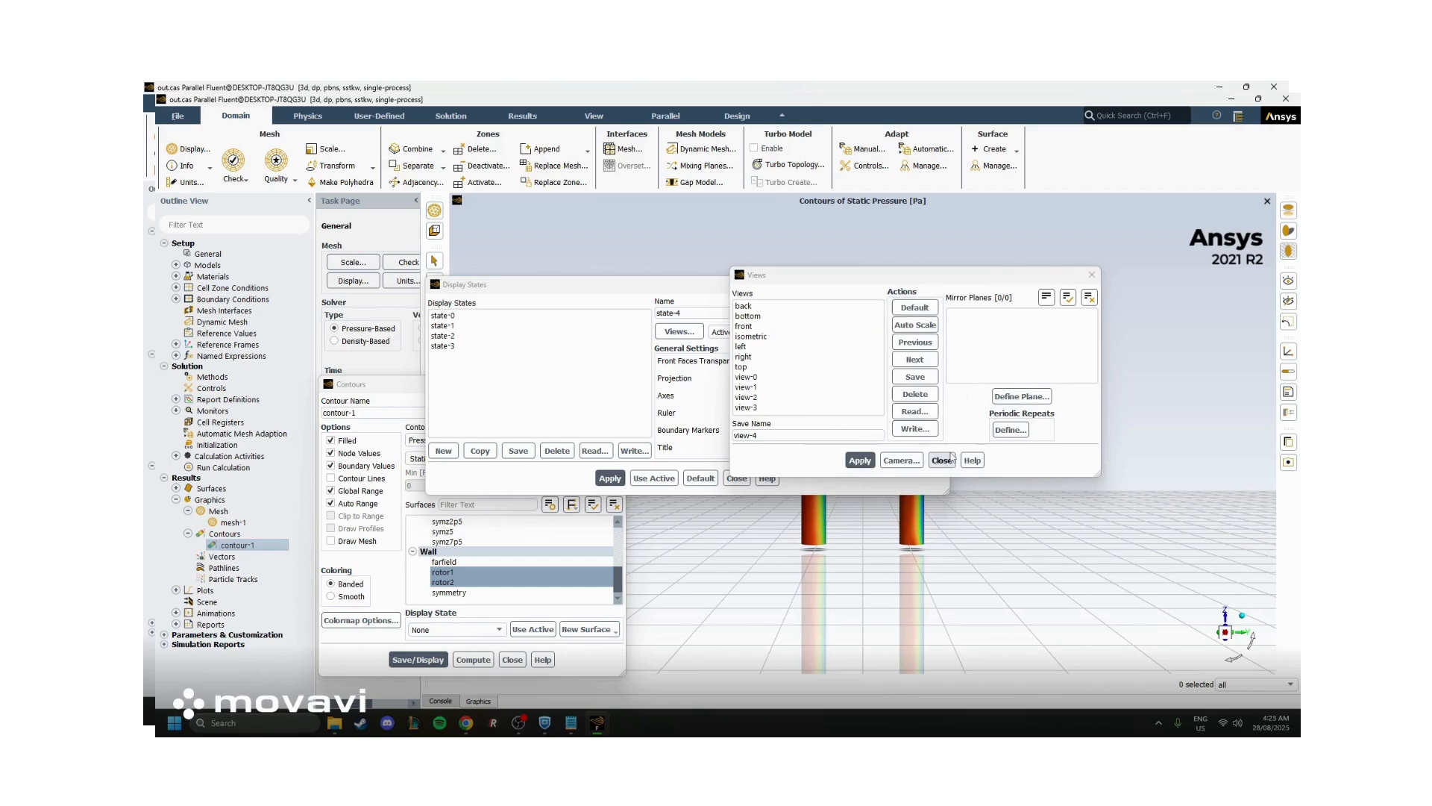
click(941, 460)
click(942, 285)
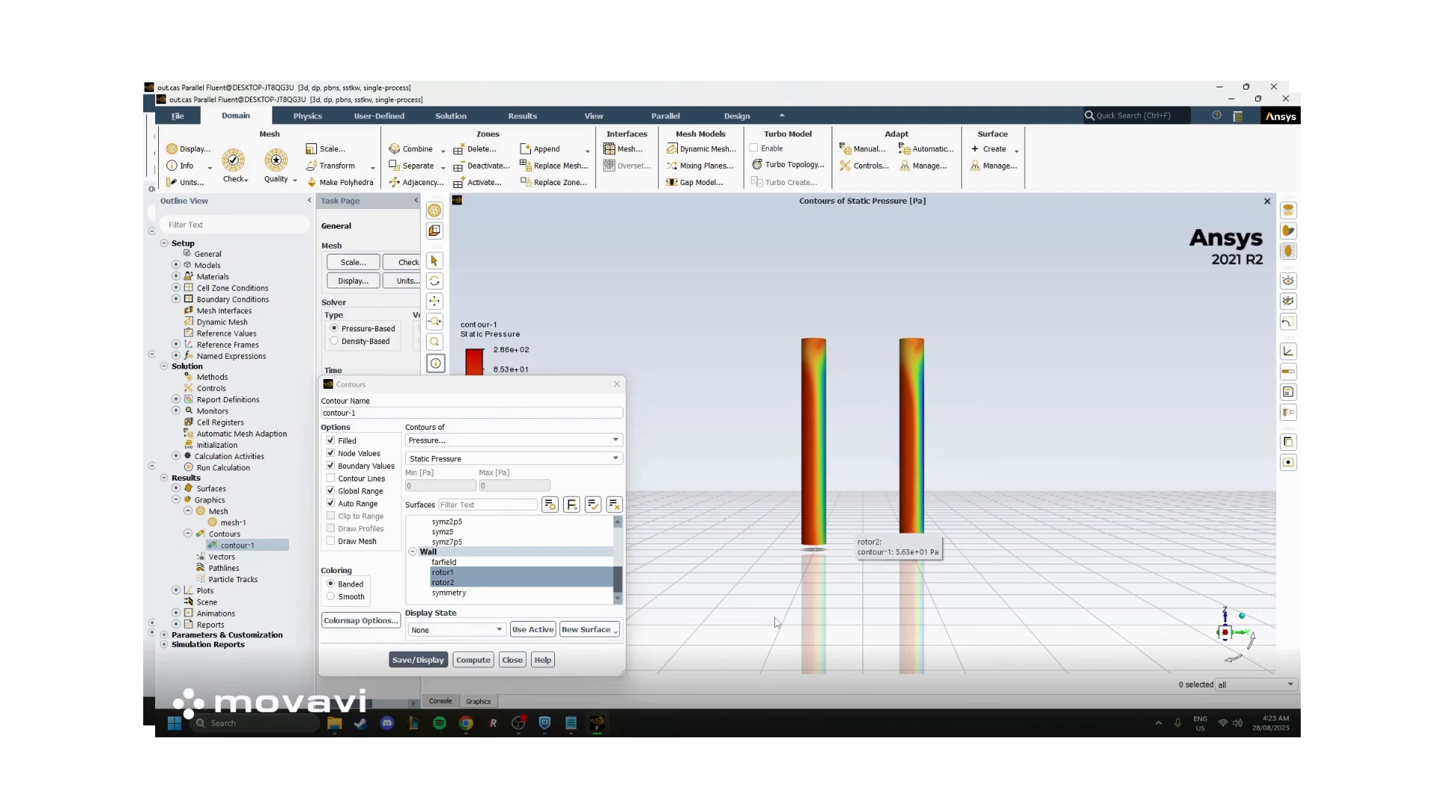
right_click(866, 424)
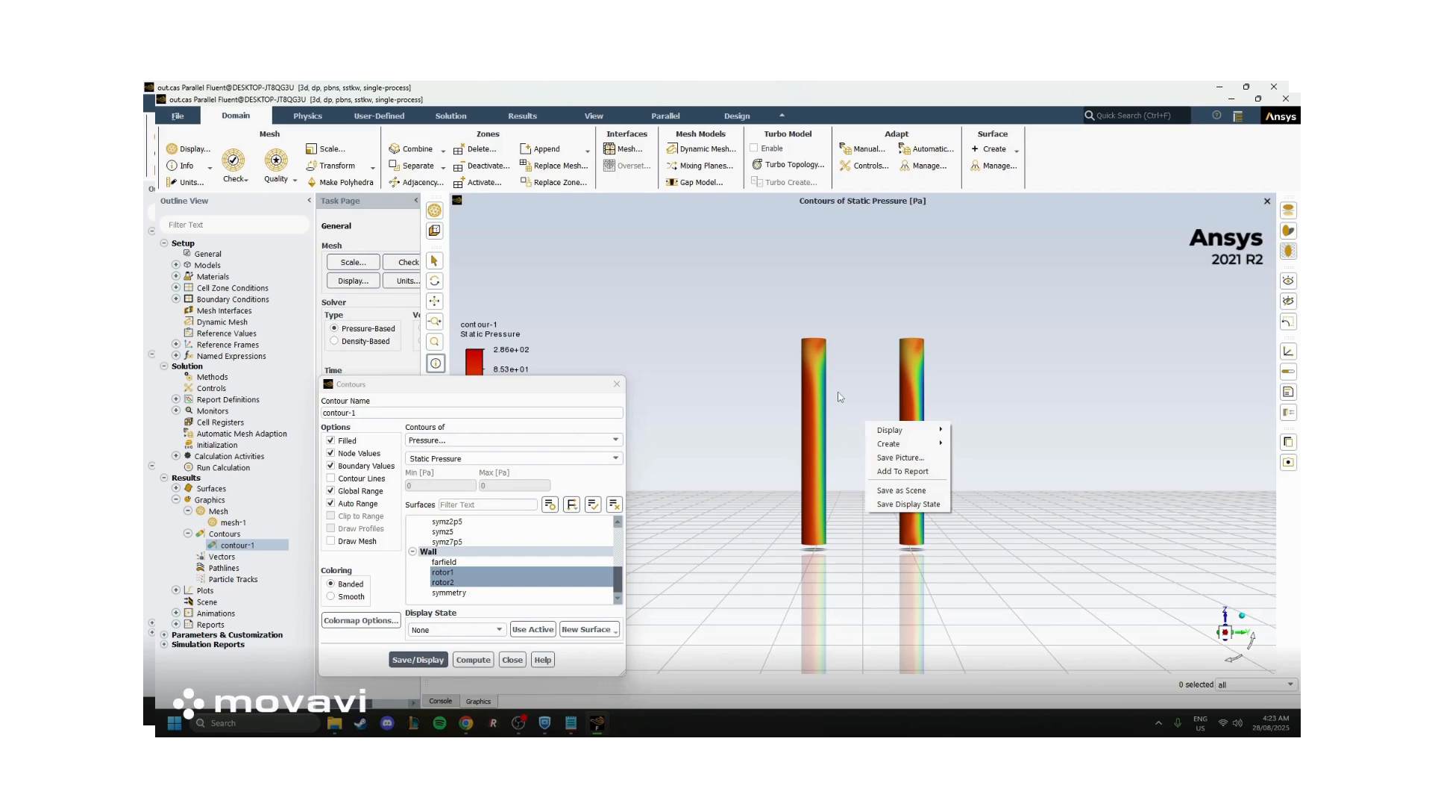
click(840, 398)
mouse_move(825, 424)
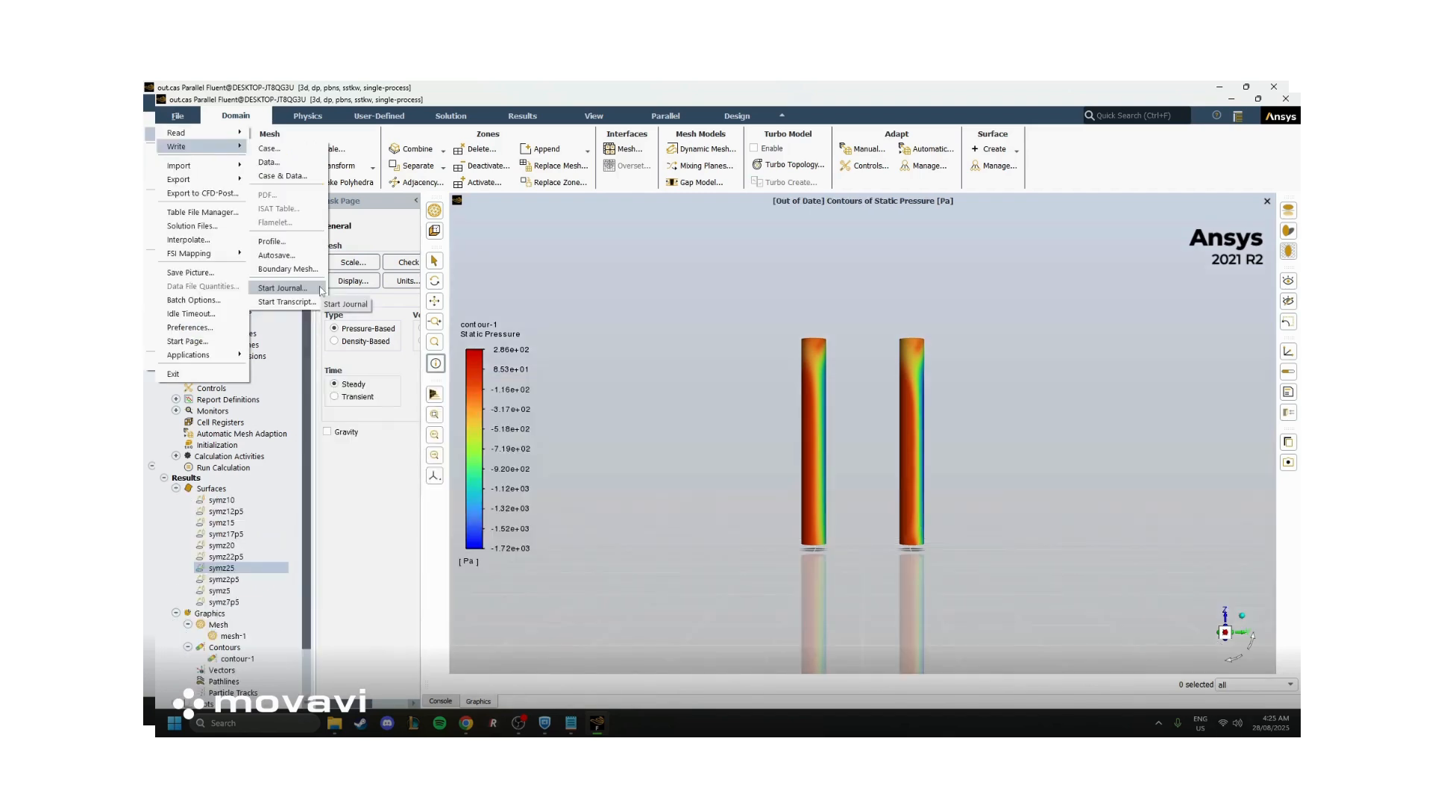
Start recording a journal file named testj in the v20_s1.75_output2 folder
click(321, 289)
click(619, 477)
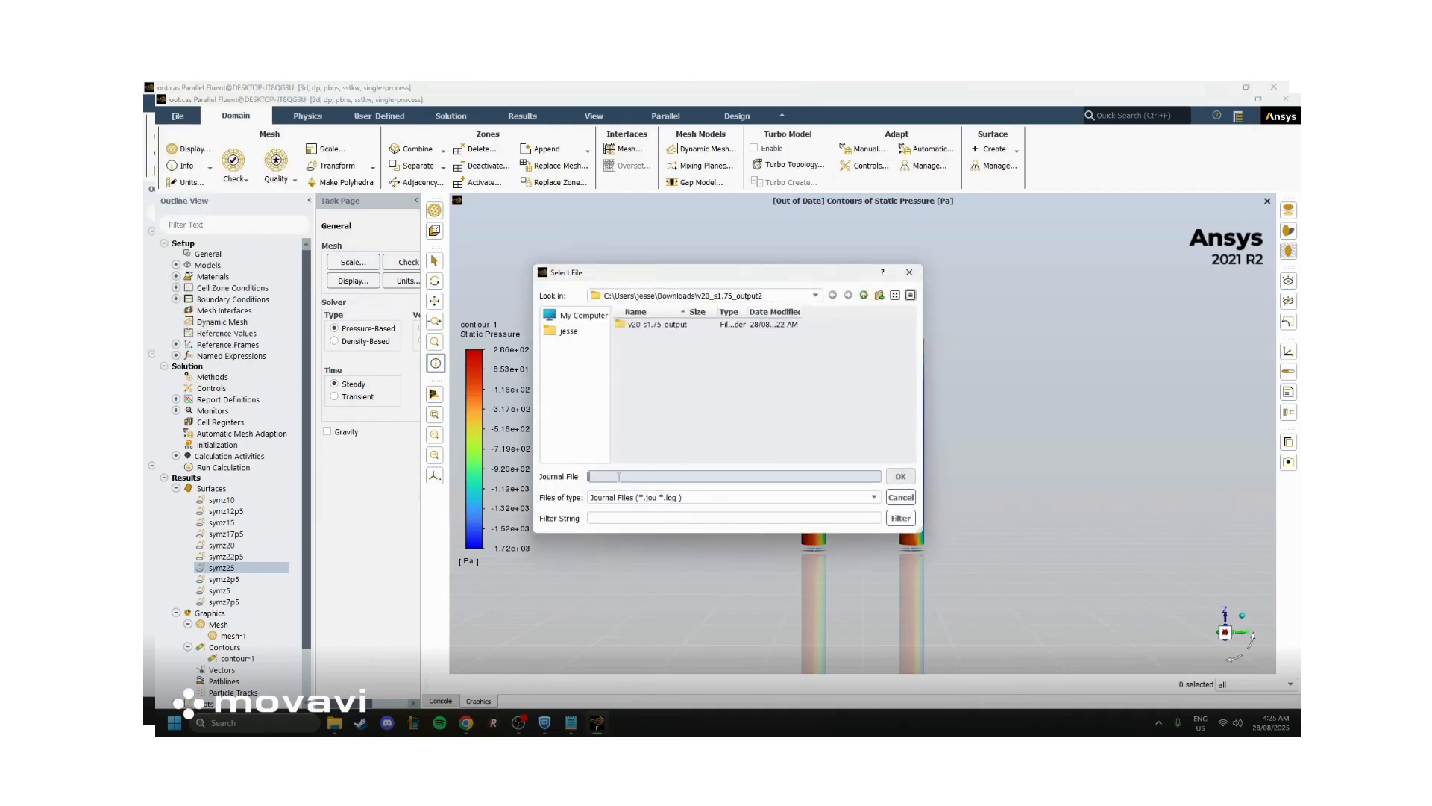
text(testj)
click(900, 476)
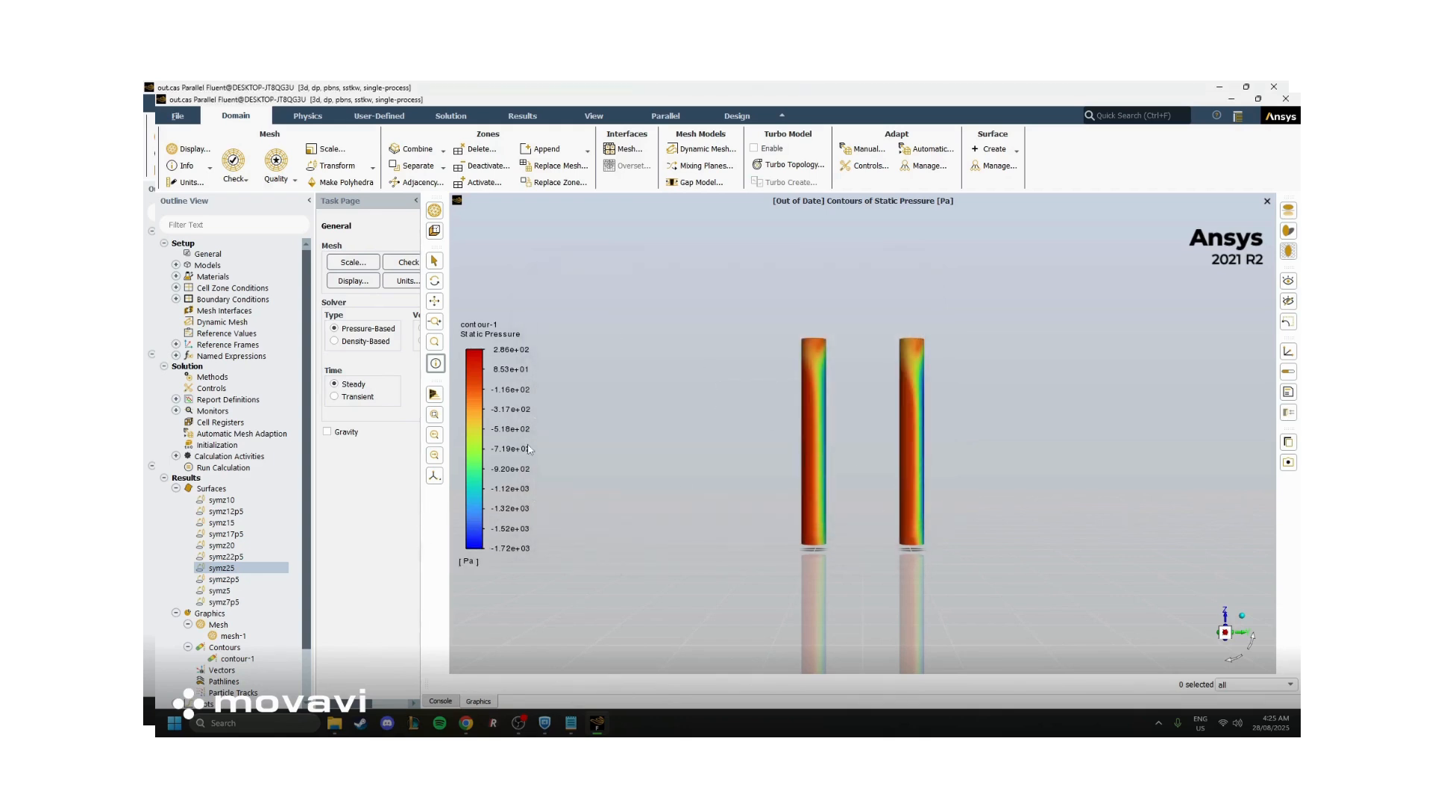
Create a transformed surface from the symmetry wall, translated 12.5 m in z
click(995, 149)
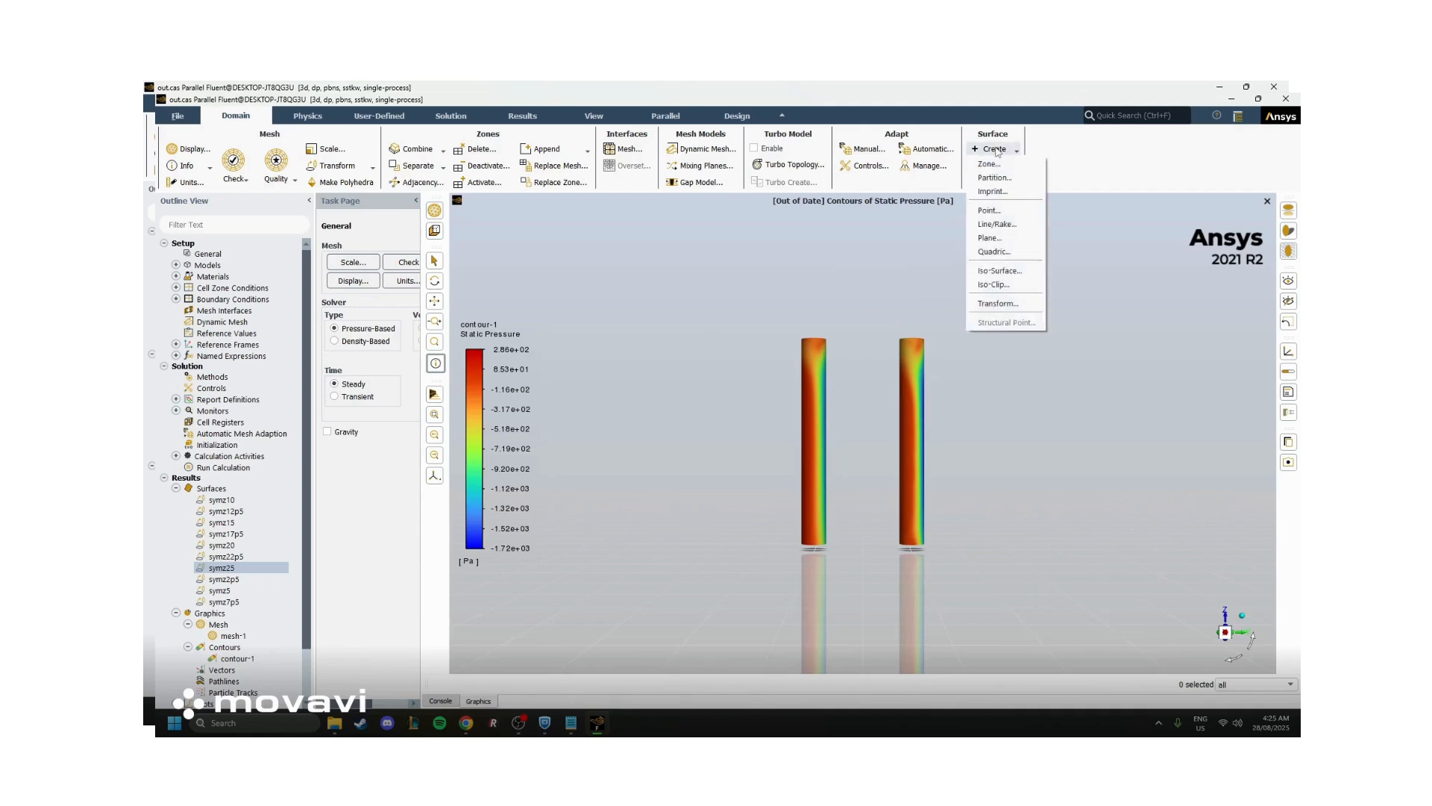
click(994, 304)
scroll(557, 489, down, 5)
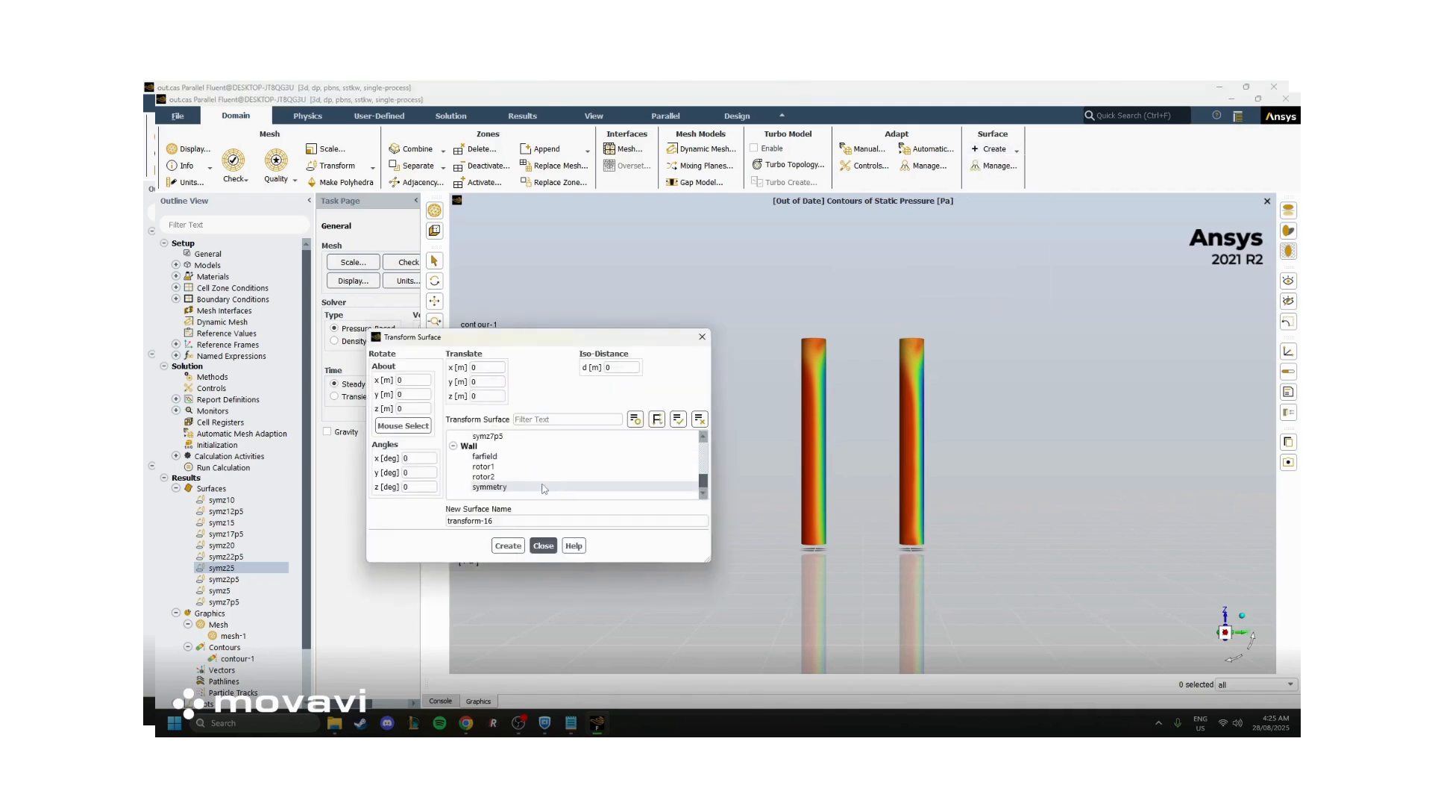
click(525, 488)
double_click(489, 397)
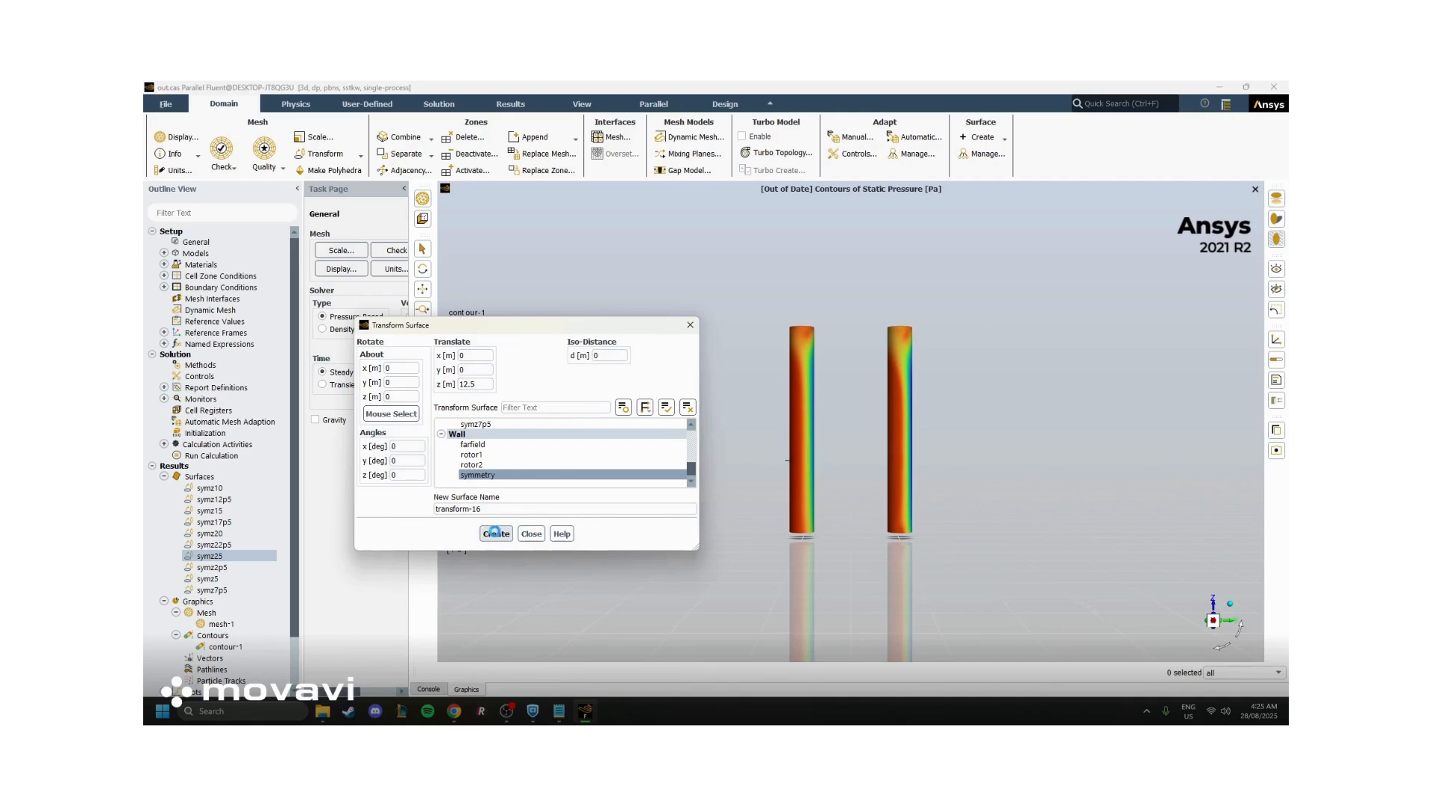
click(495, 532)
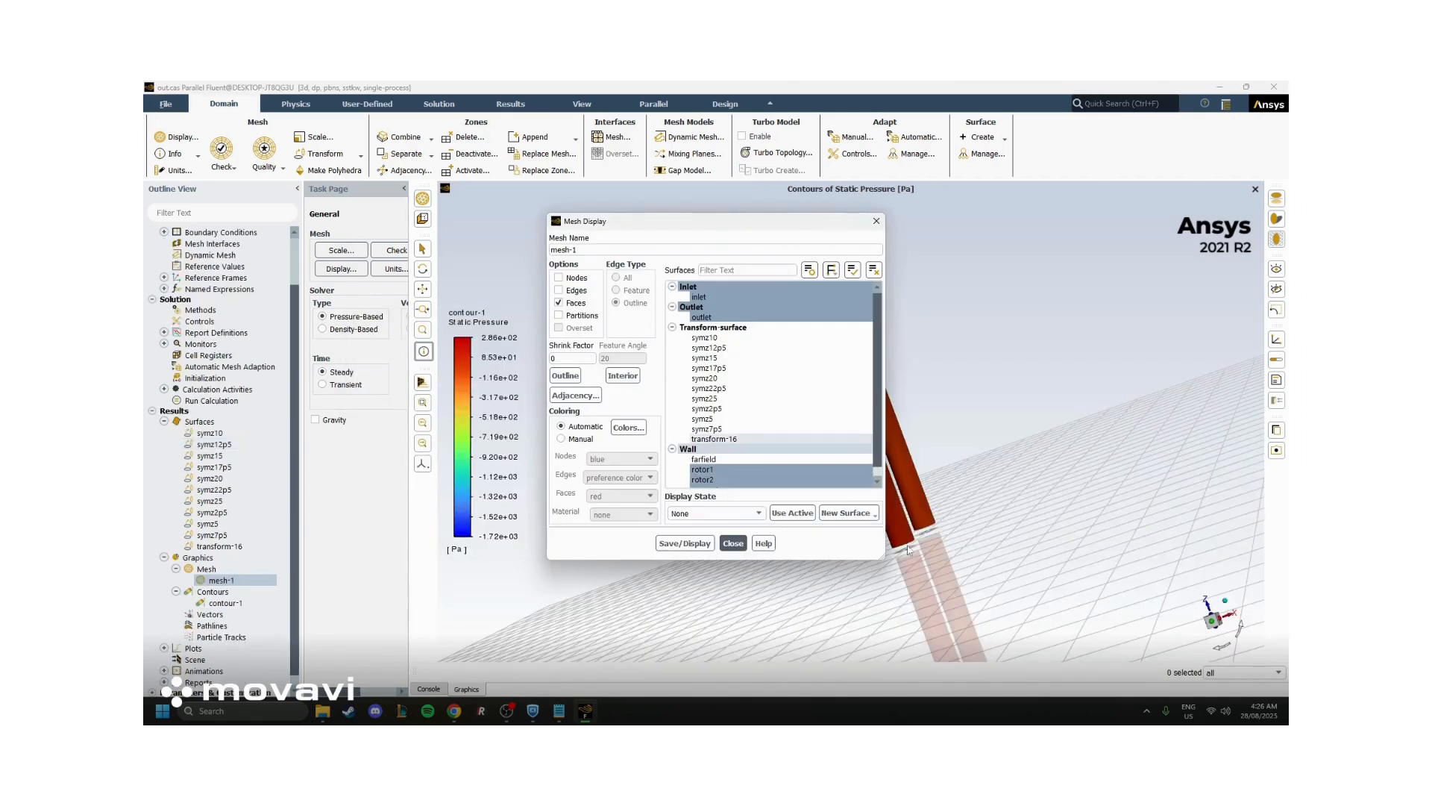
Add the transform-16 surface to mesh-1, display the mesh, and view it with the inlet and rotors
click(714, 439)
click(699, 543)
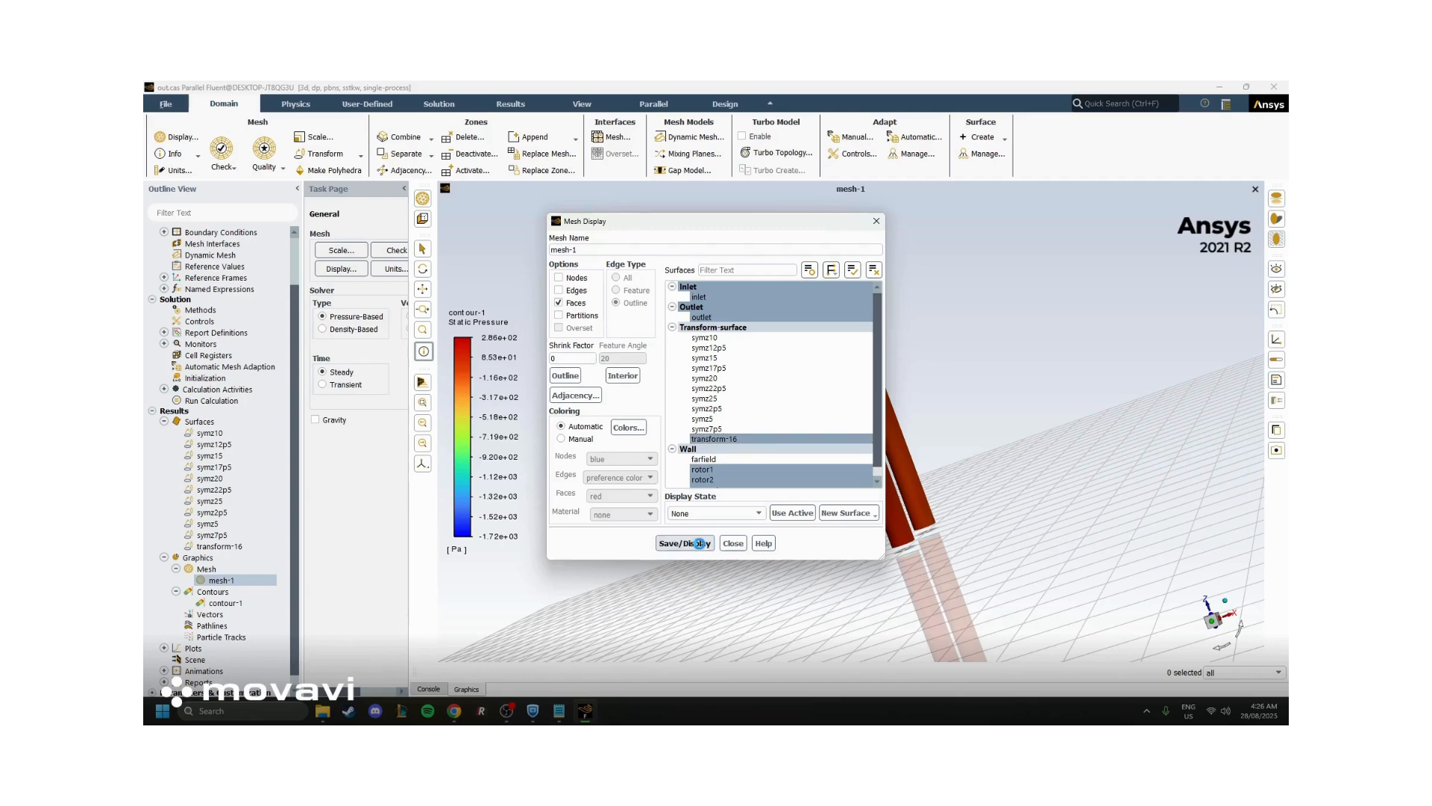
click(738, 550)
middle_drag(740, 470, 786, 434)
Stop the journal recording and check for the testj file in the v20_s1.75_output2 folder in File Explorer
click(166, 104)
mouse_move(177, 138)
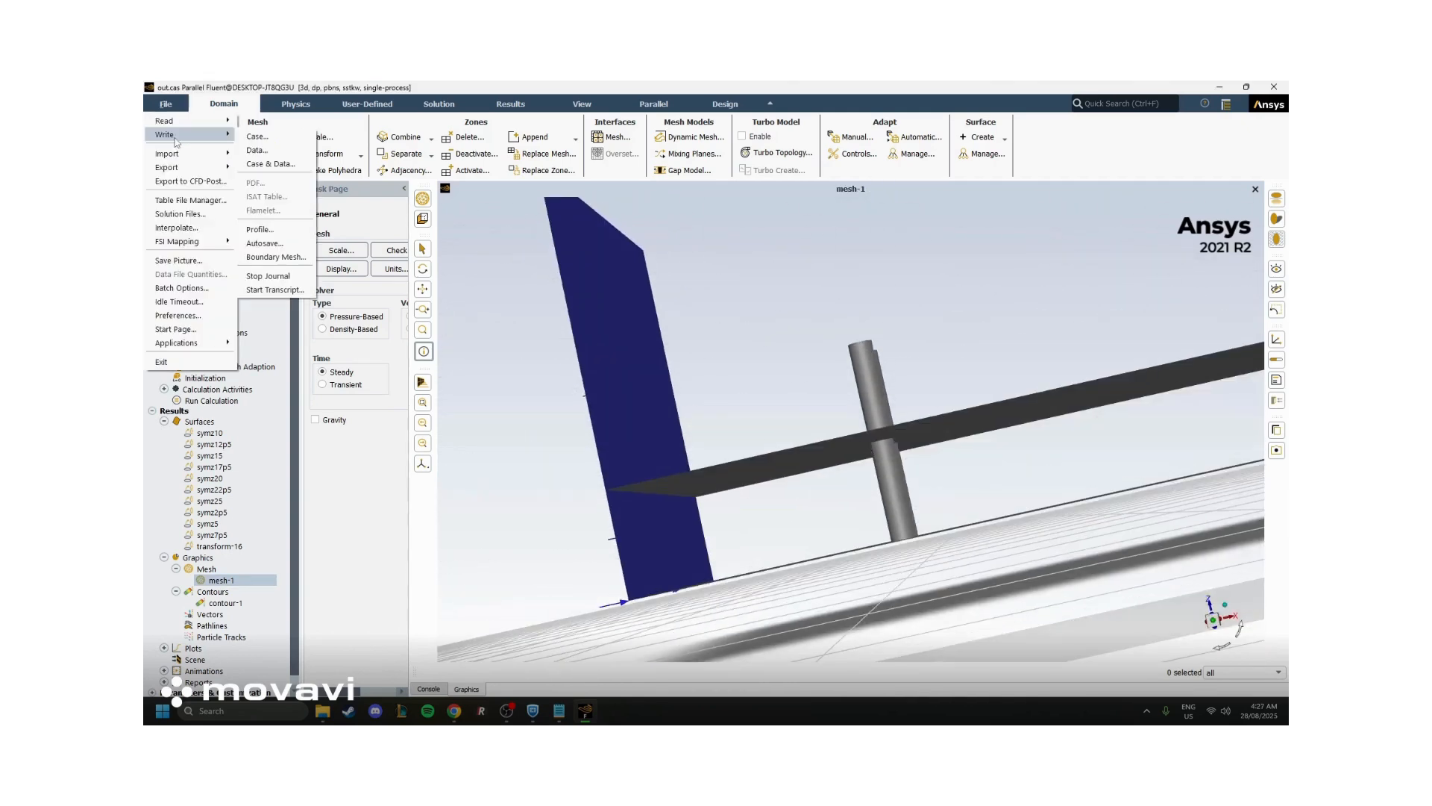
click(283, 277)
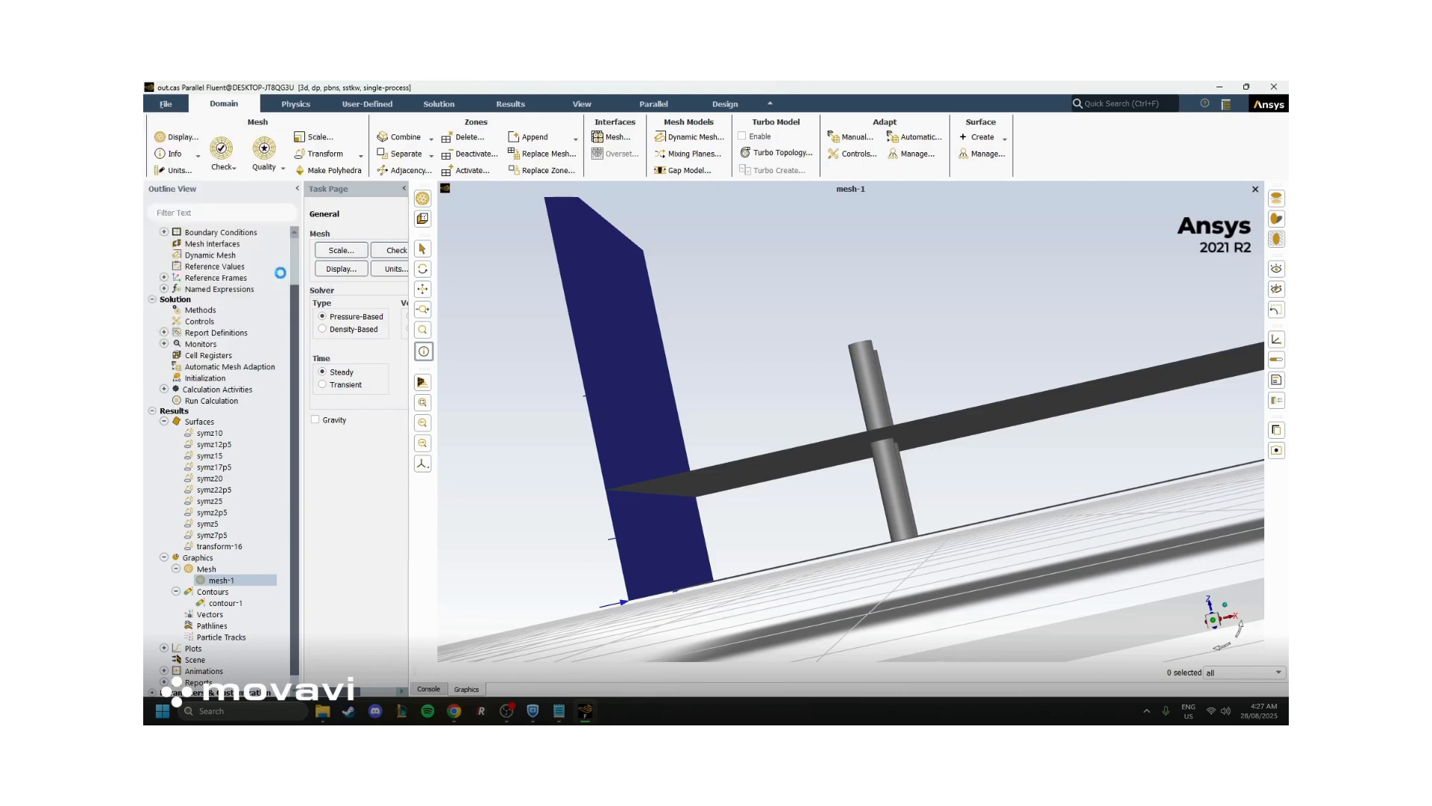
key(alt+Tab)
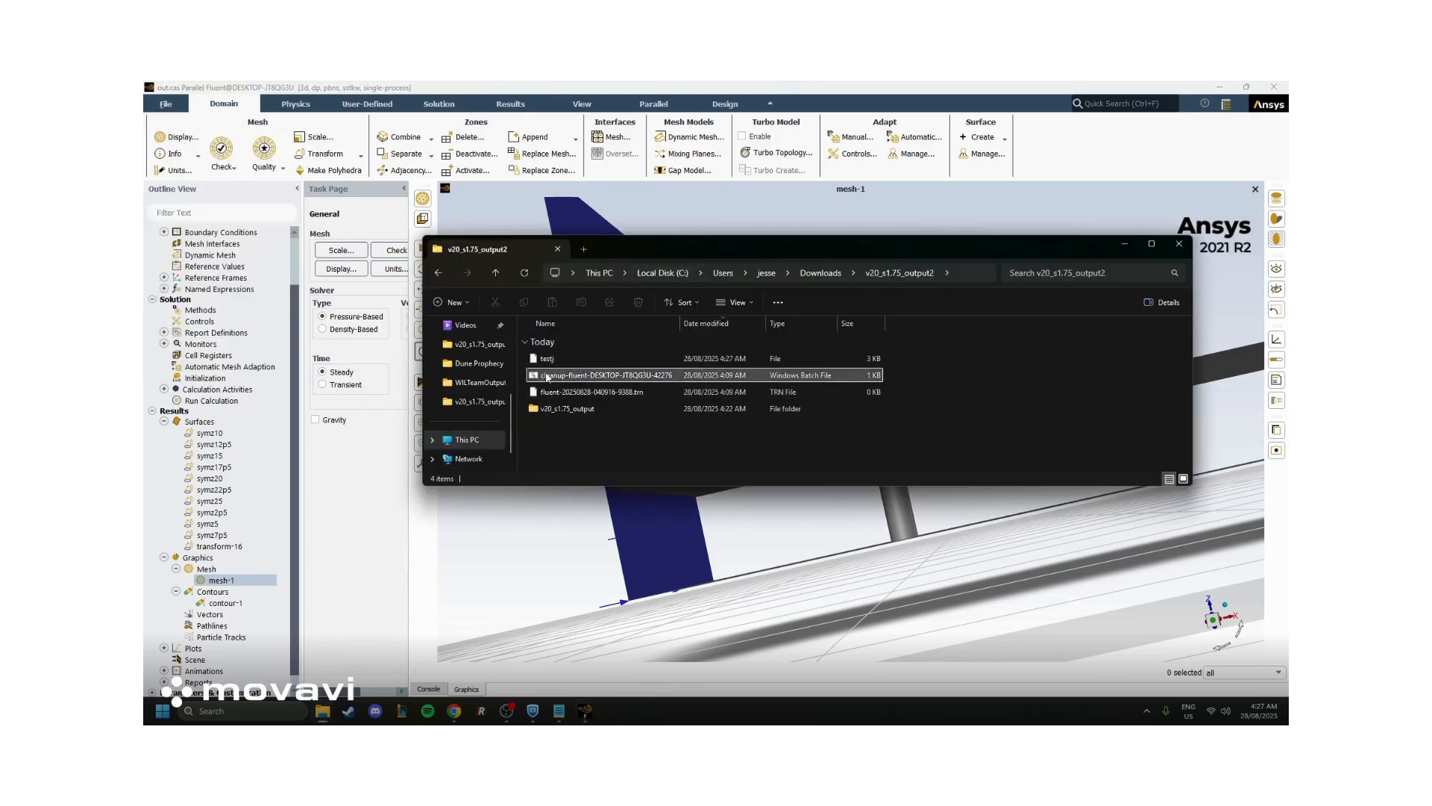
drag(921, 361, 671, 365)
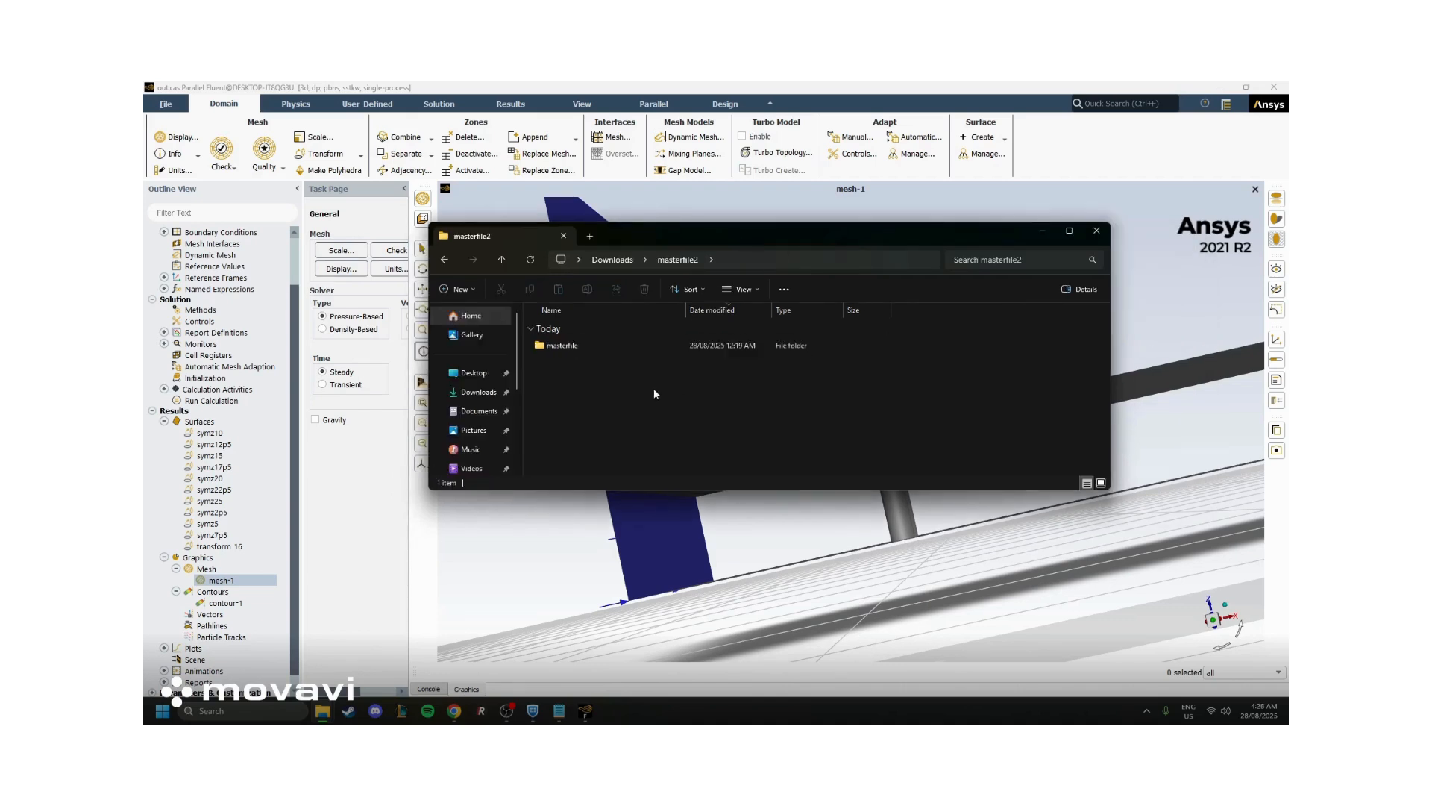
Browse masterfile's Journal_Scripts folder to the Vector Velocity Magnitude Symmetry Transformed folder containing the journal script
double_click(588, 341)
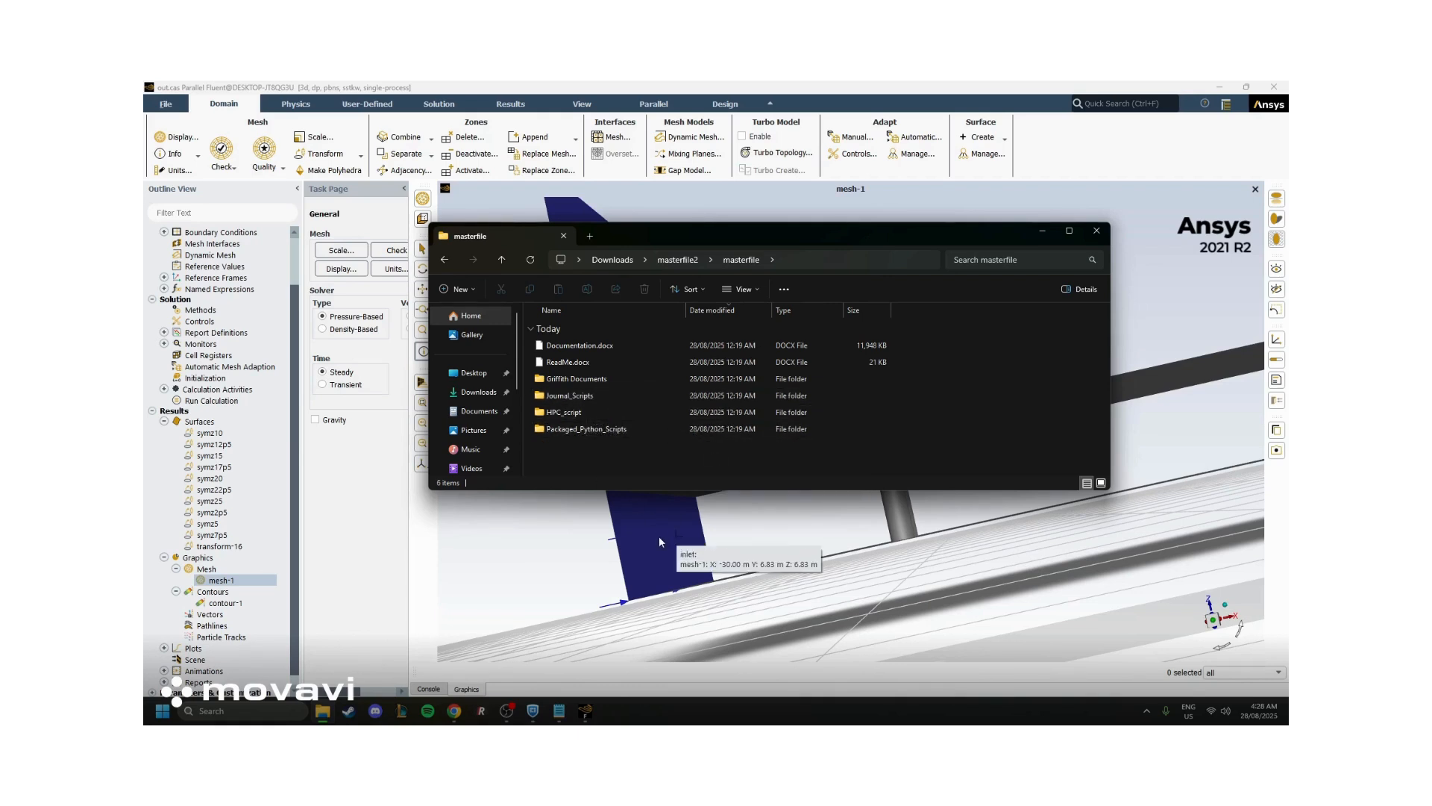
double_click(593, 390)
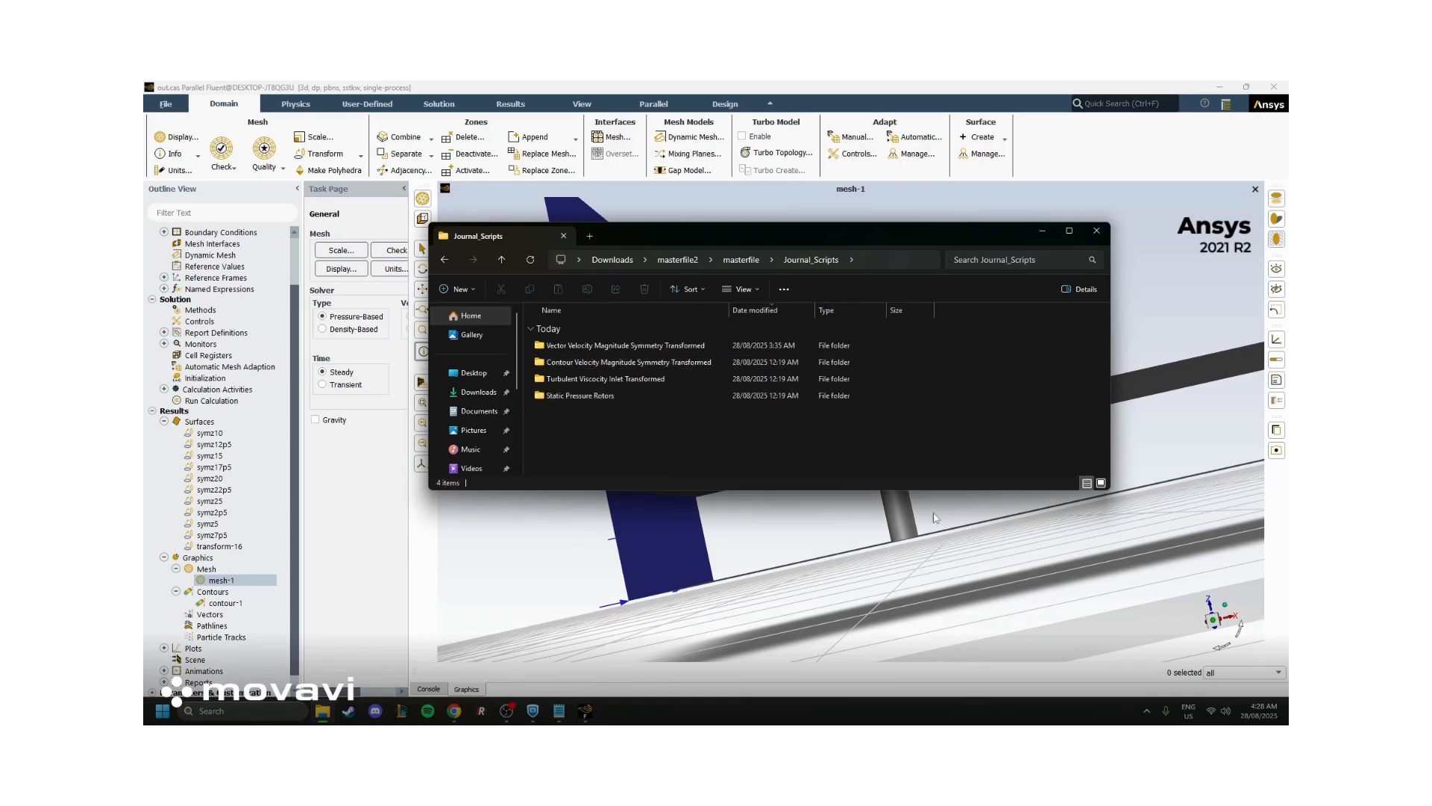
double_click(597, 345)
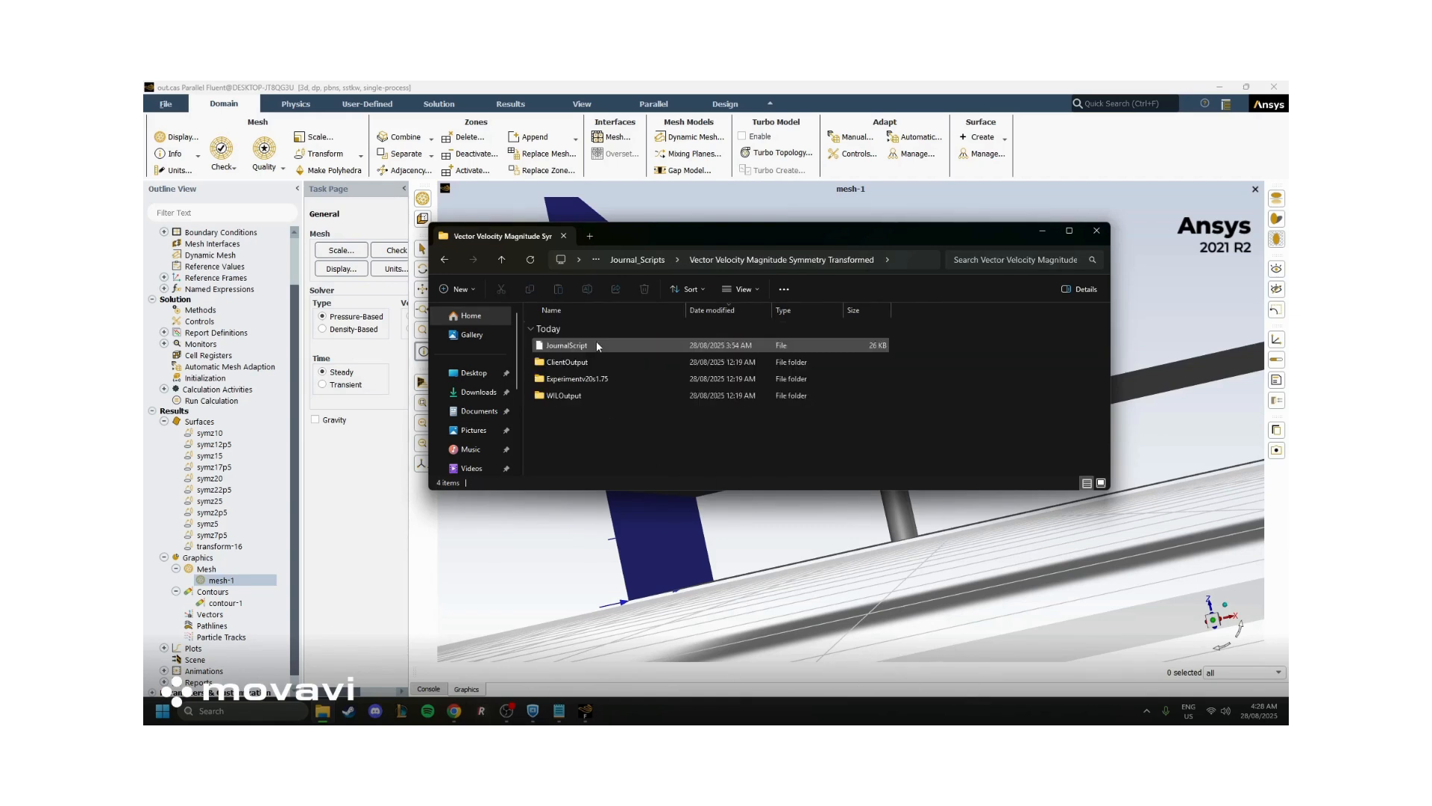
Open the JournalScript file in Notepad and get the File Explorer window out of the way
right_click(567, 347)
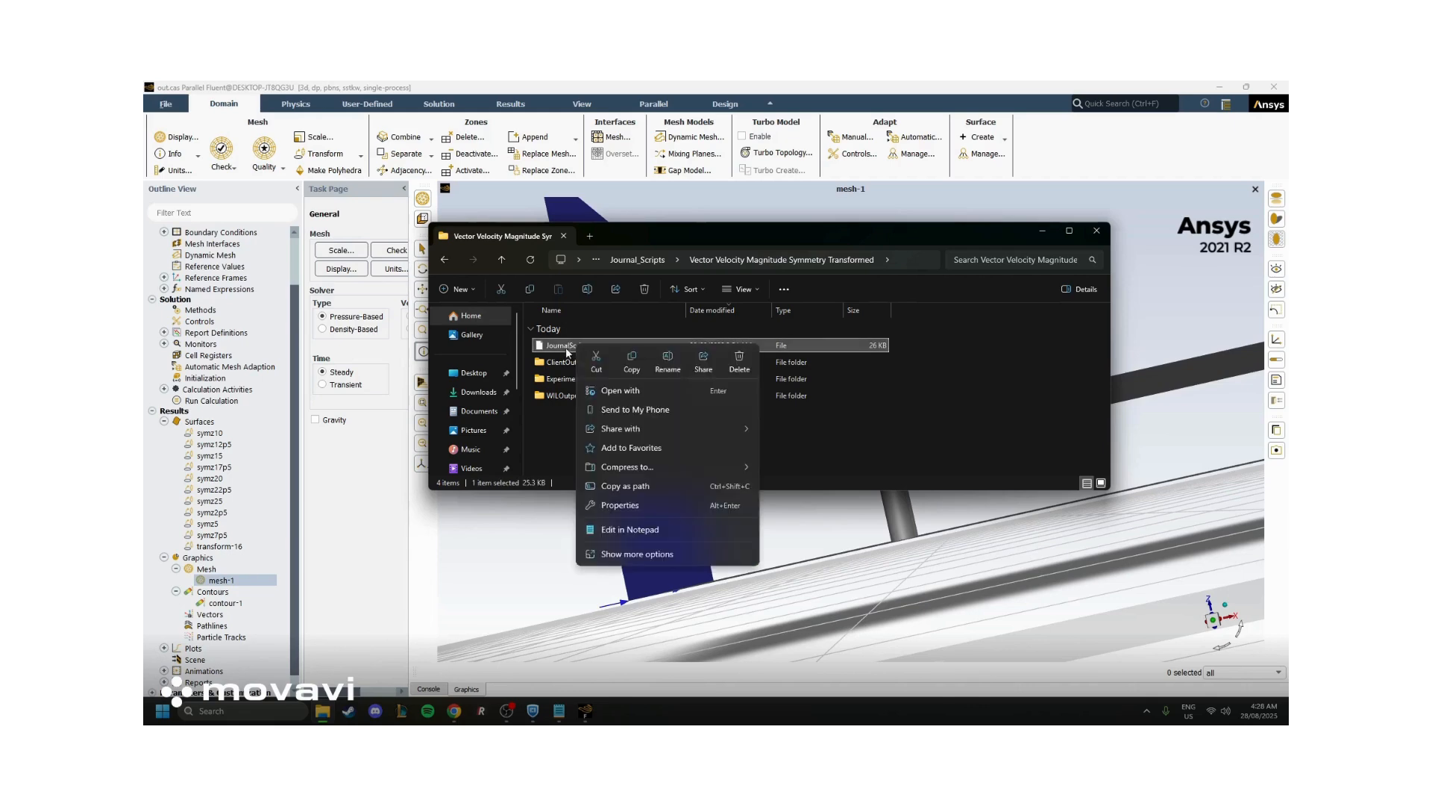
click(619, 390)
double_click(659, 338)
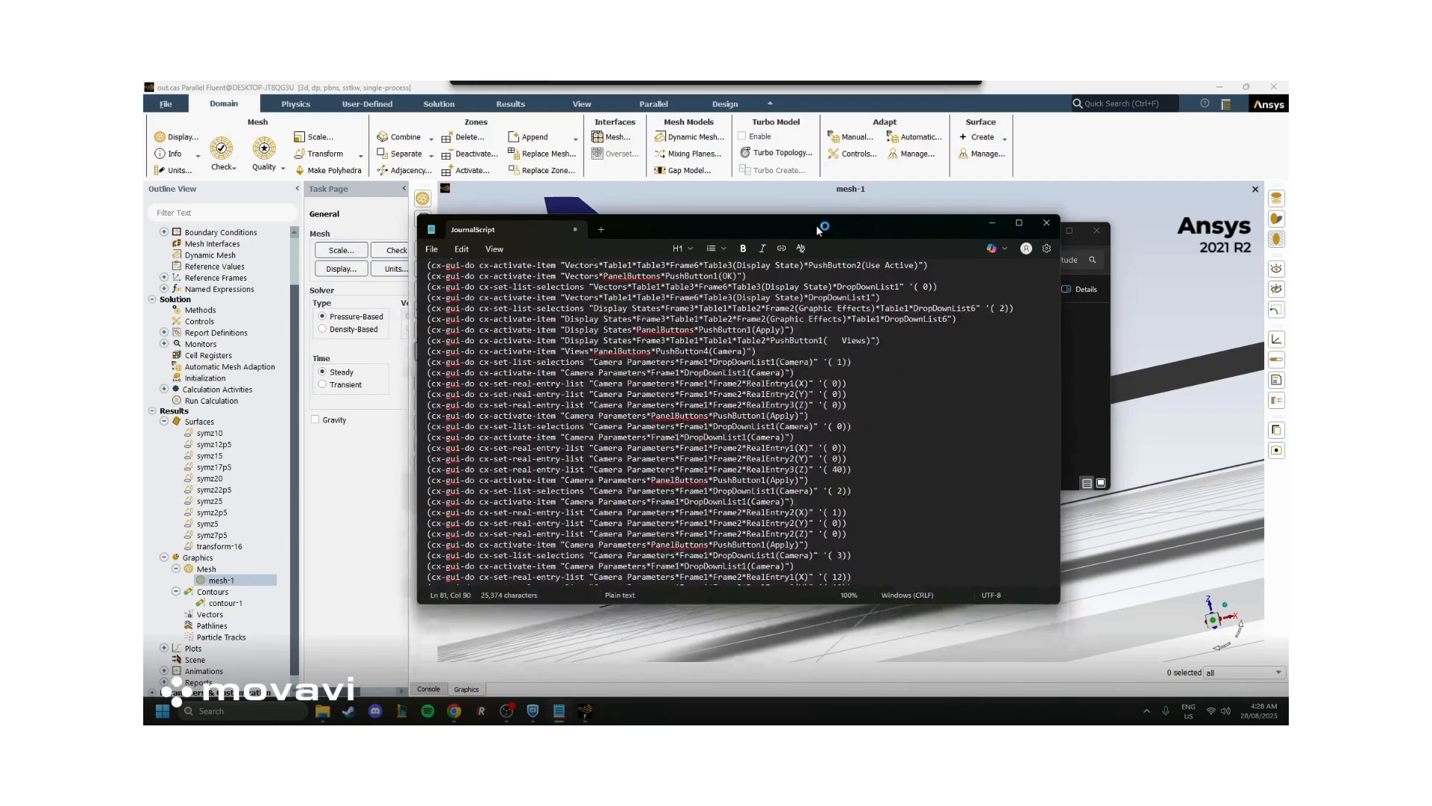
click(1087, 352)
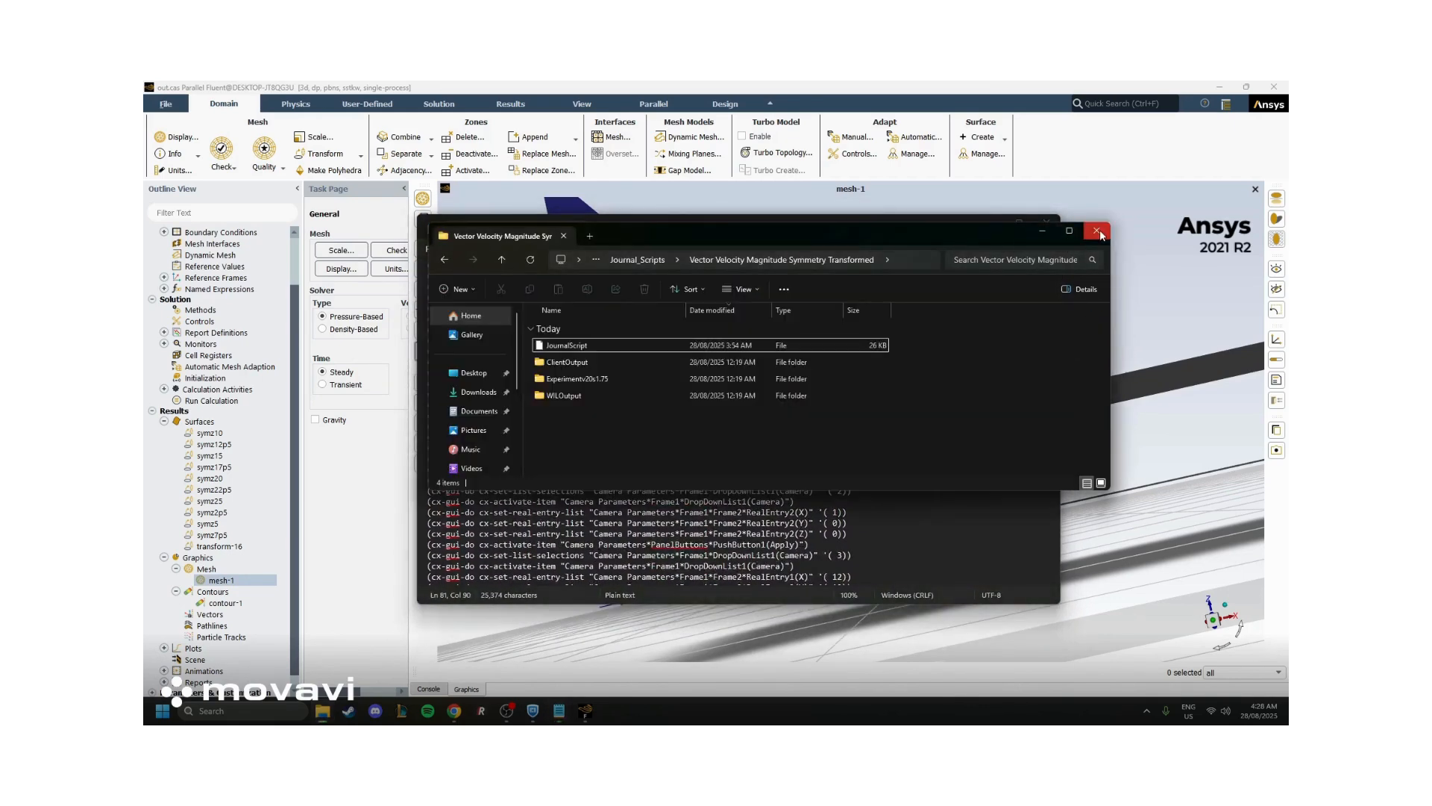
click(1044, 234)
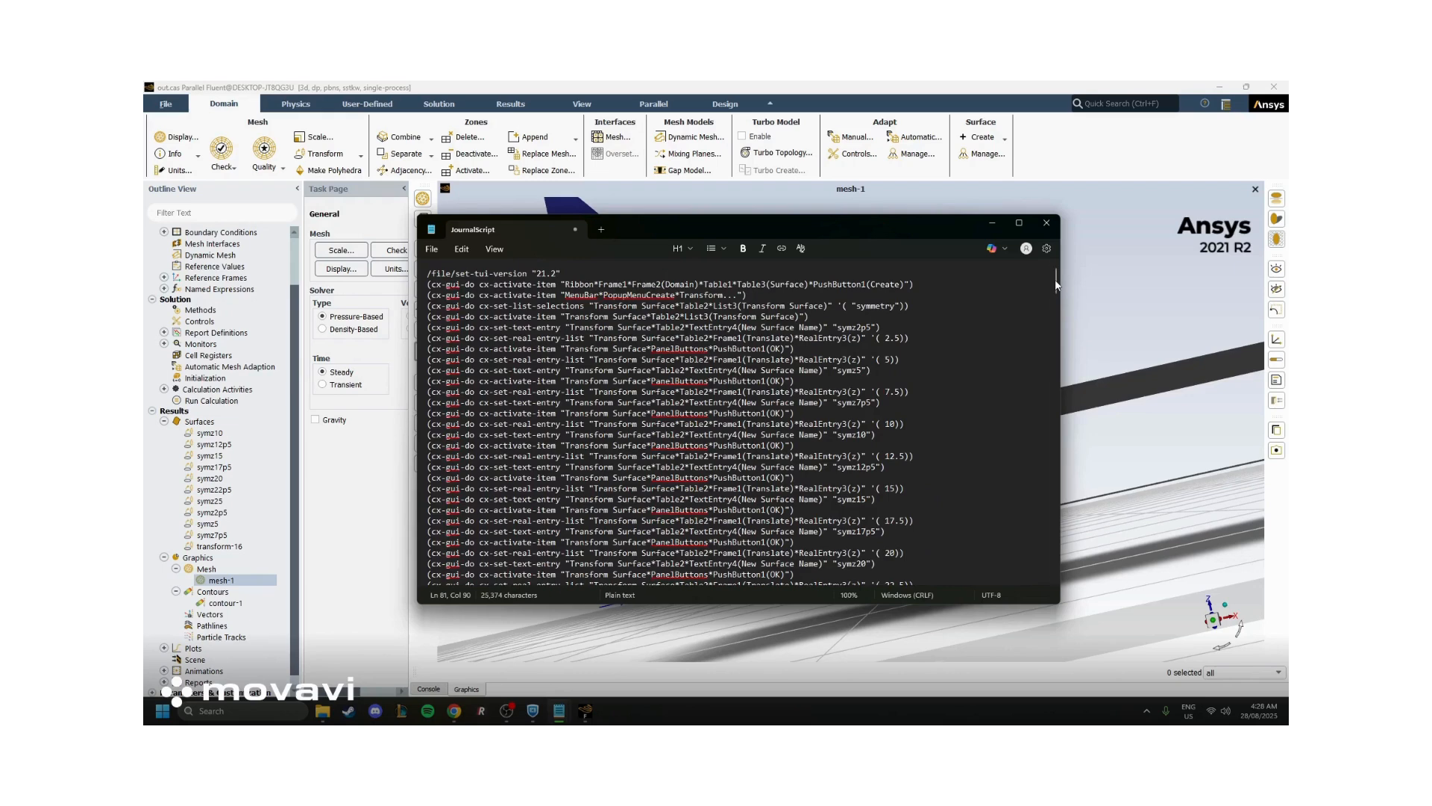
Examine the journal's commands for the transformed symmetry surfaces and the velocity magnitude vector setup
scroll(1055, 284, down, 5)
scroll(1056, 284, up, 5)
drag(673, 295, 903, 520)
scroll(880, 485, down, 6)
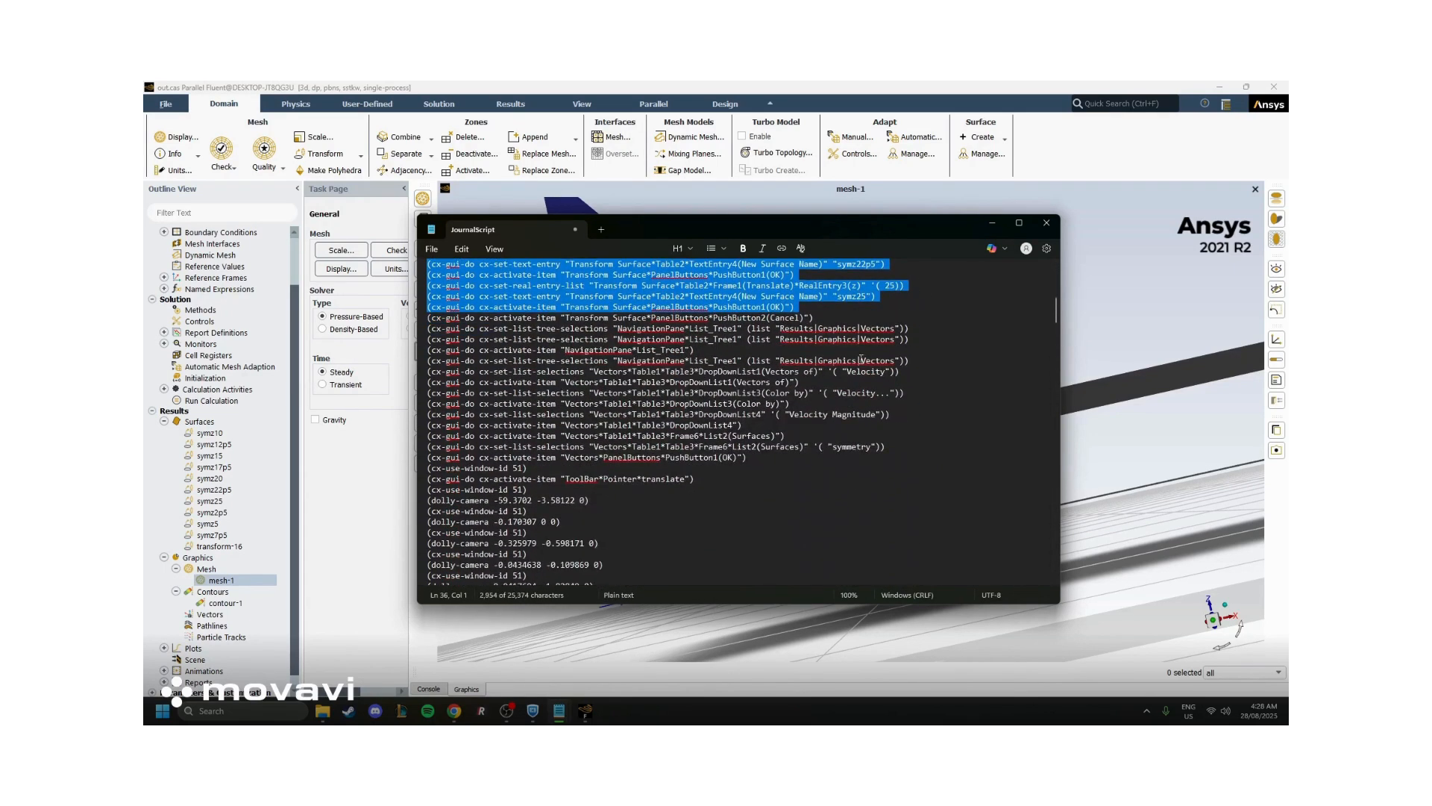
drag(833, 339, 898, 447)
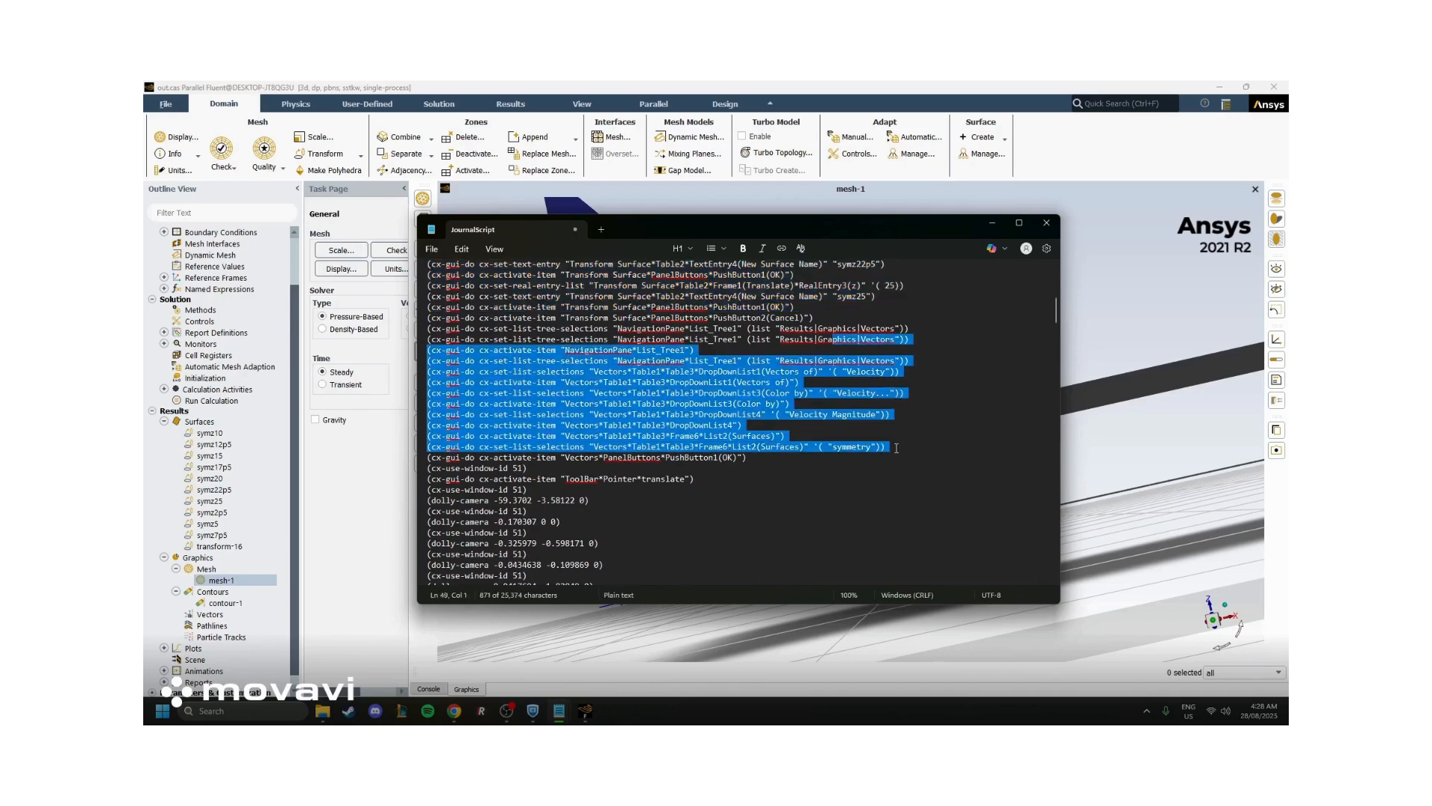
scroll(825, 456, down, 5)
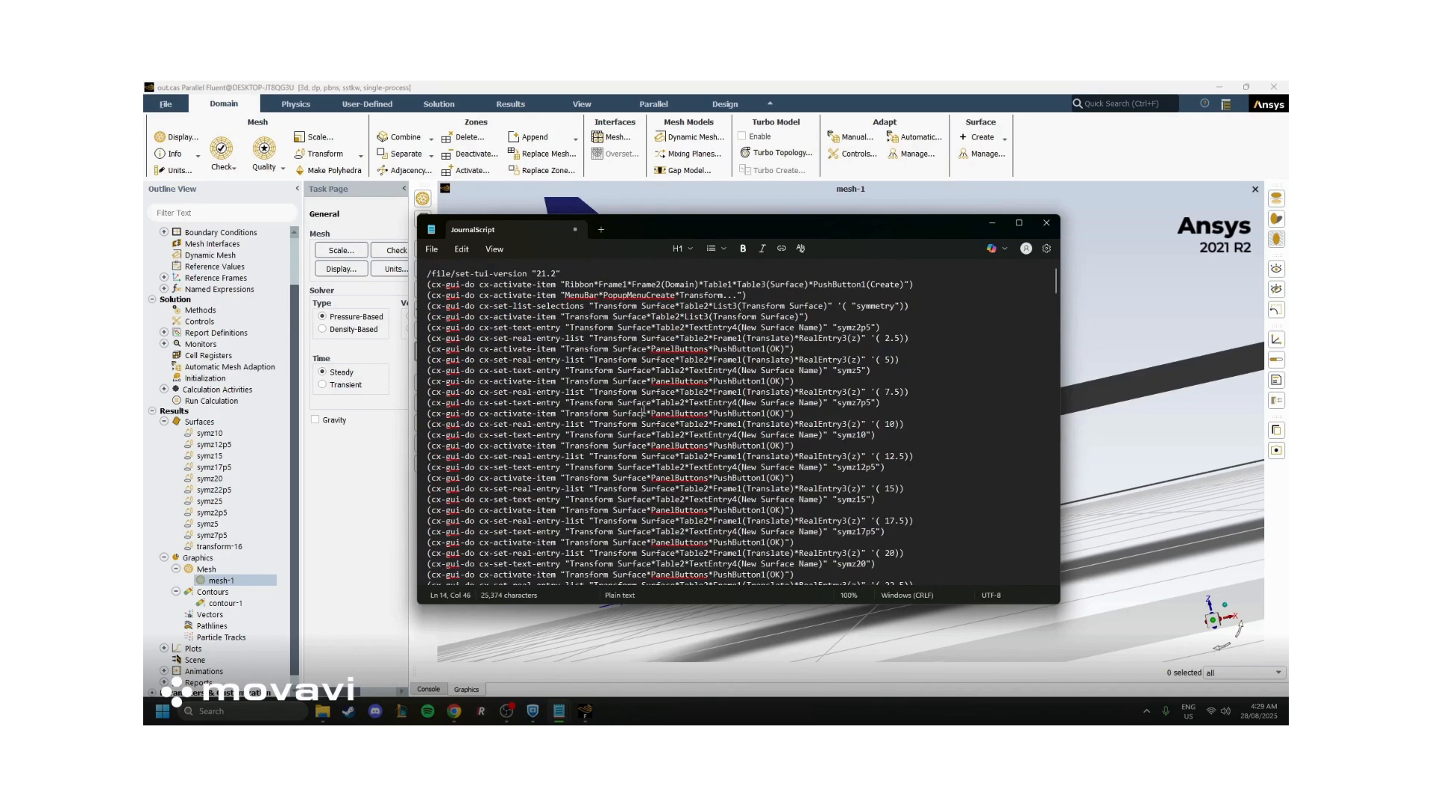
Copy the entire journal script and run it by pasting it at the Fluent console prompt
key(ctrl+a)
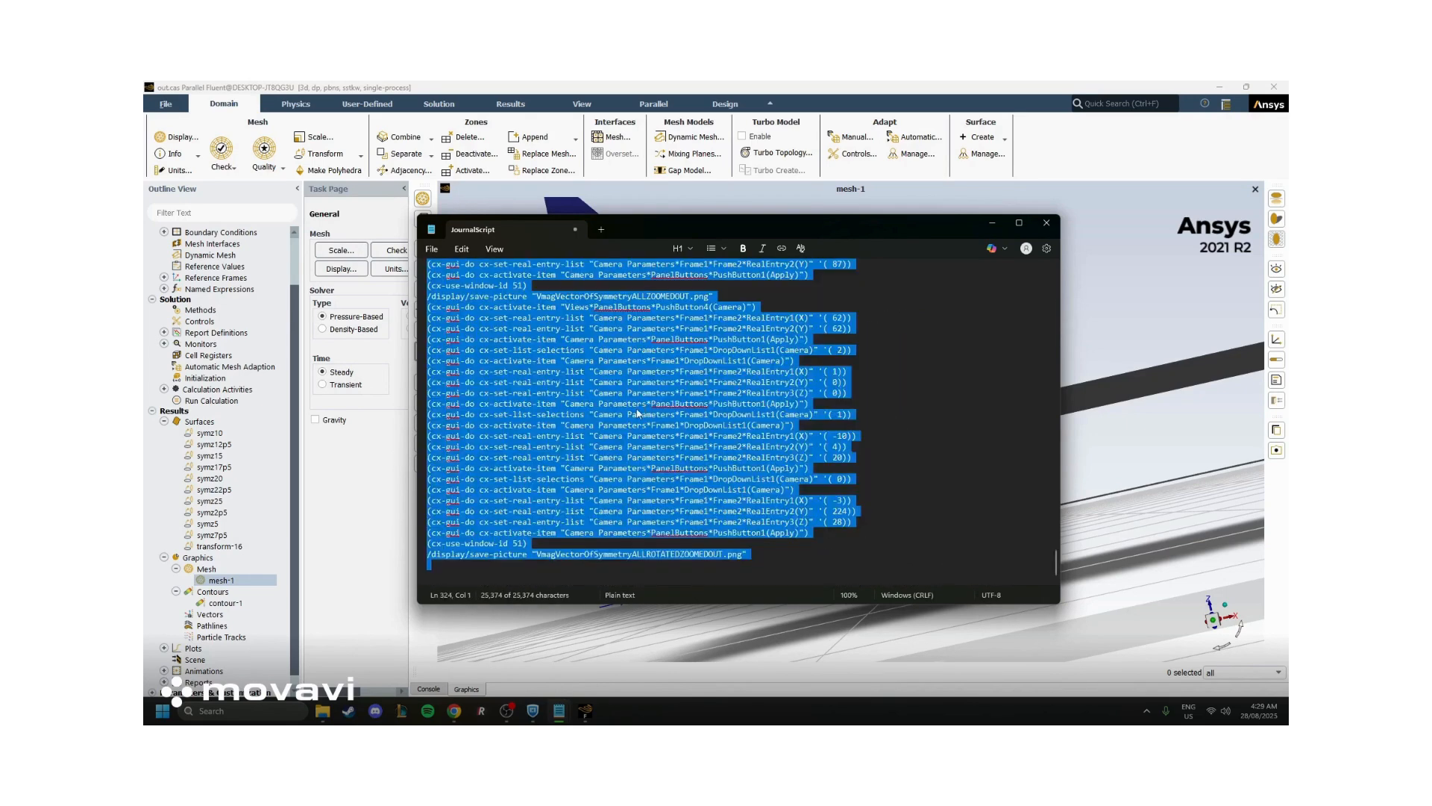
click(430, 690)
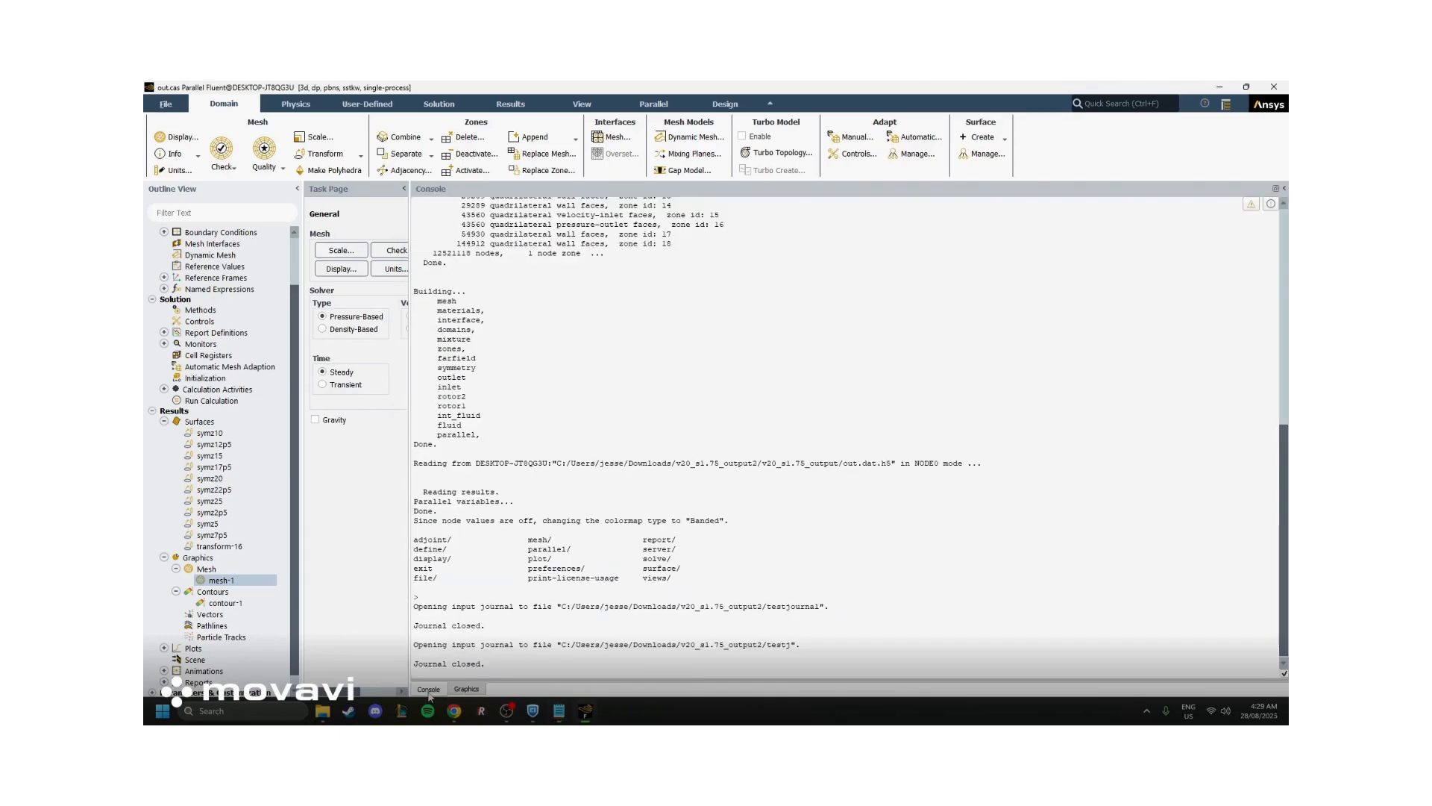
key(Return)
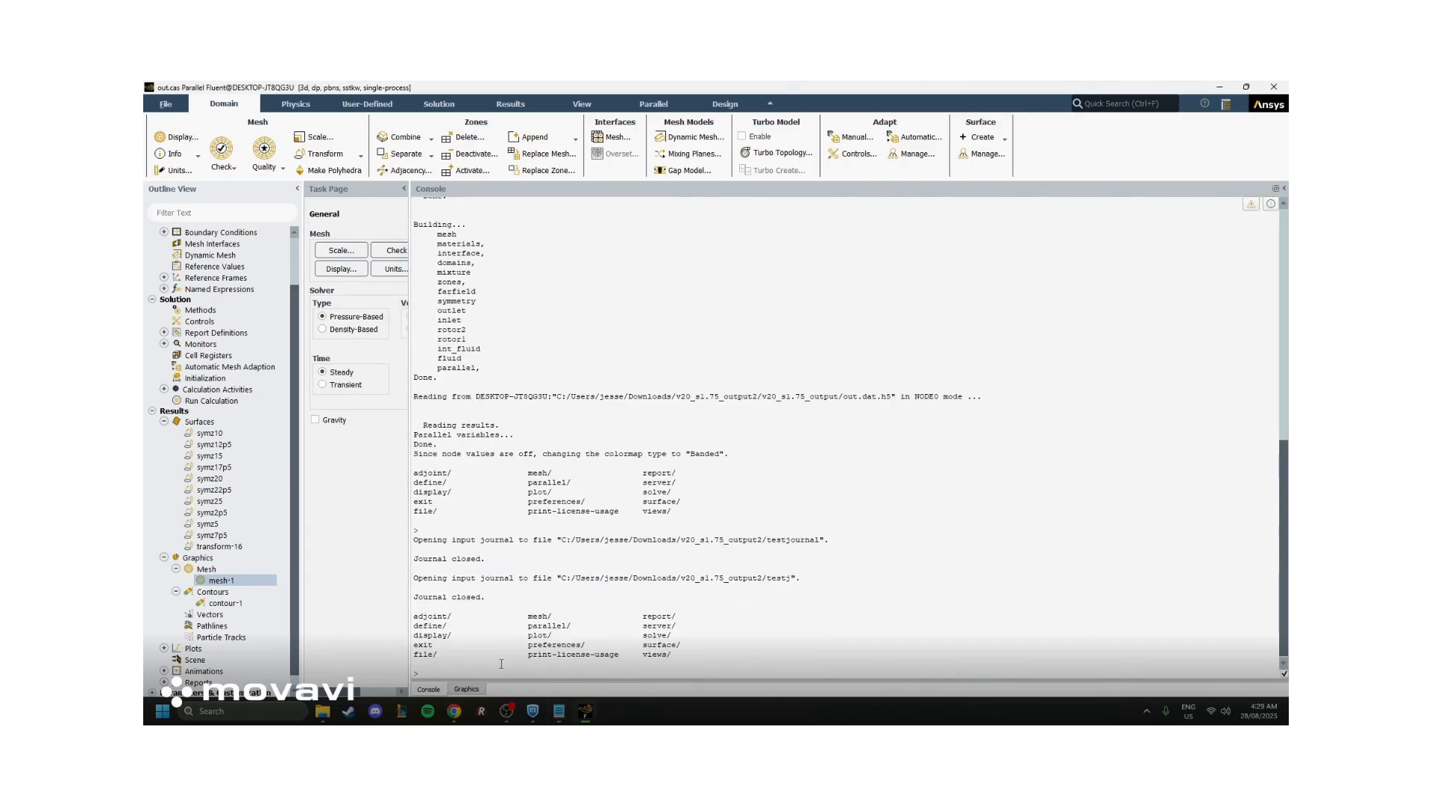
click(161, 103)
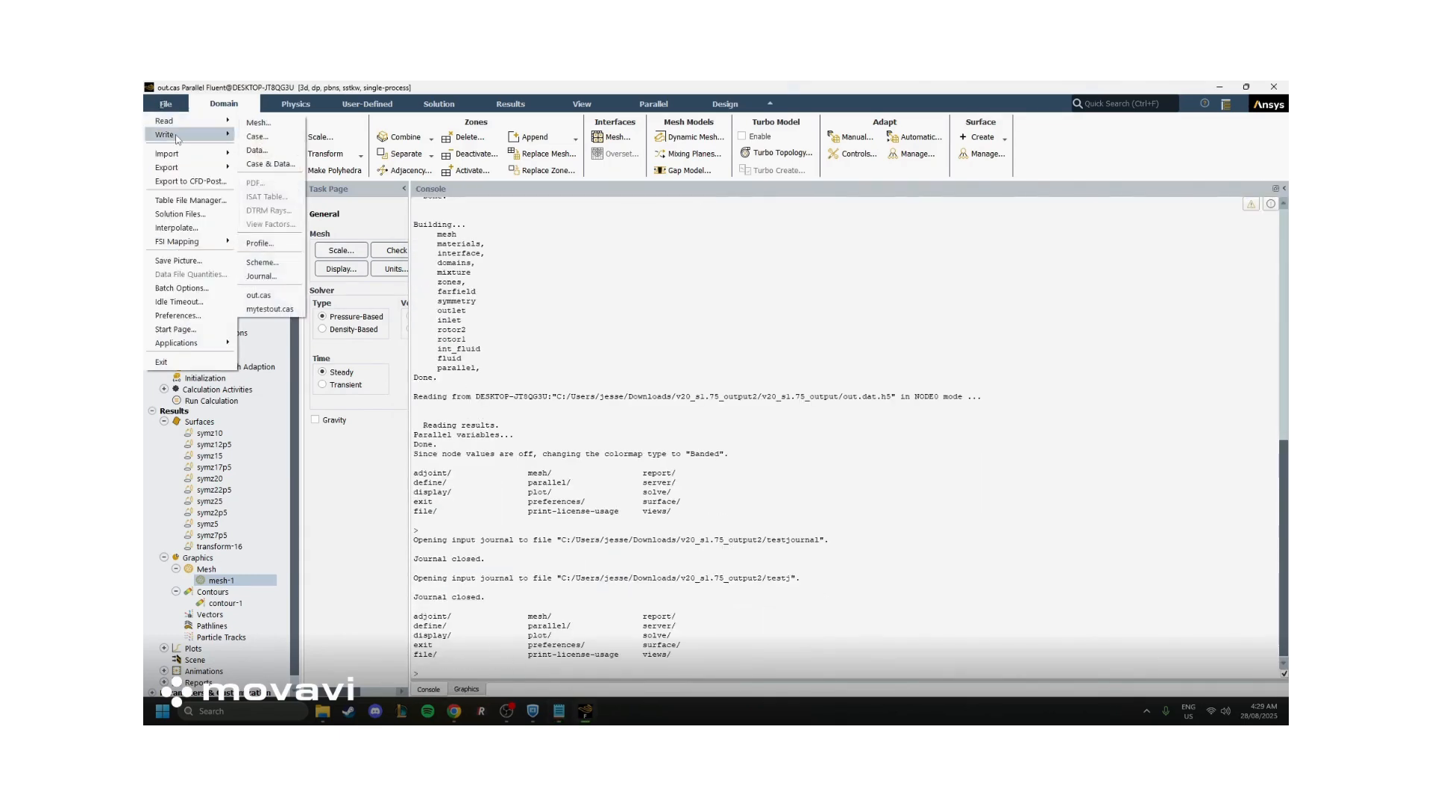
mouse_move(182, 126)
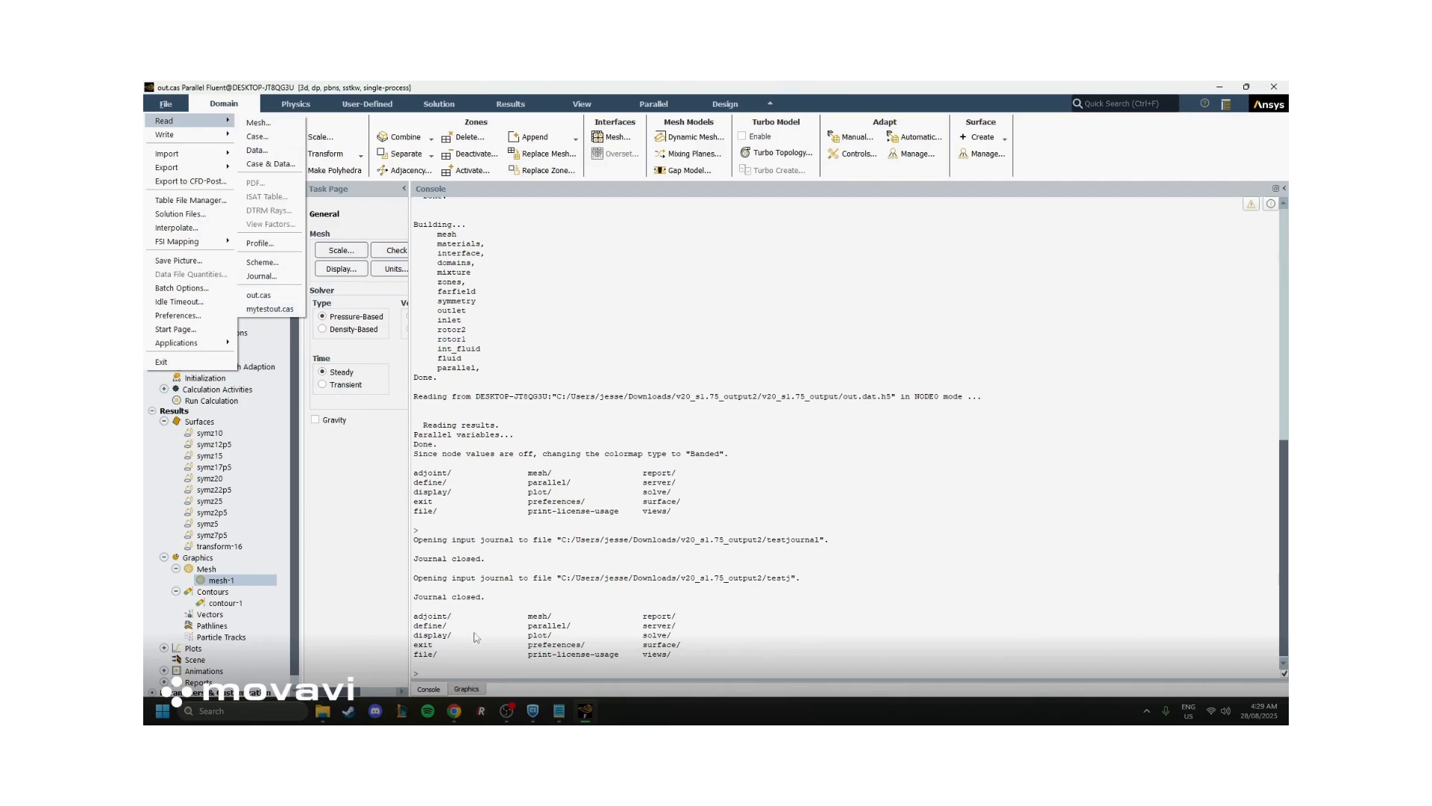
click(441, 667)
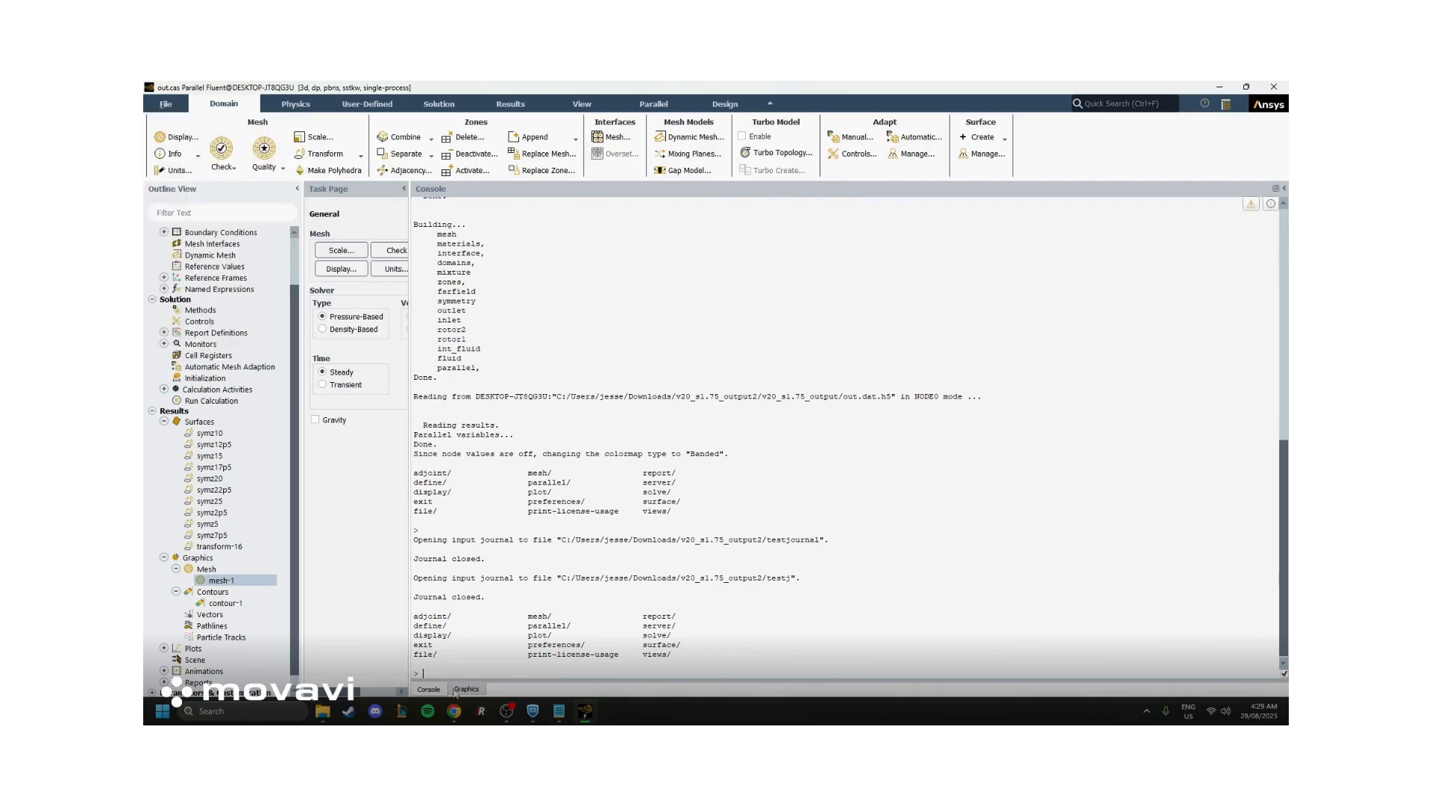
key(ctrl+v)
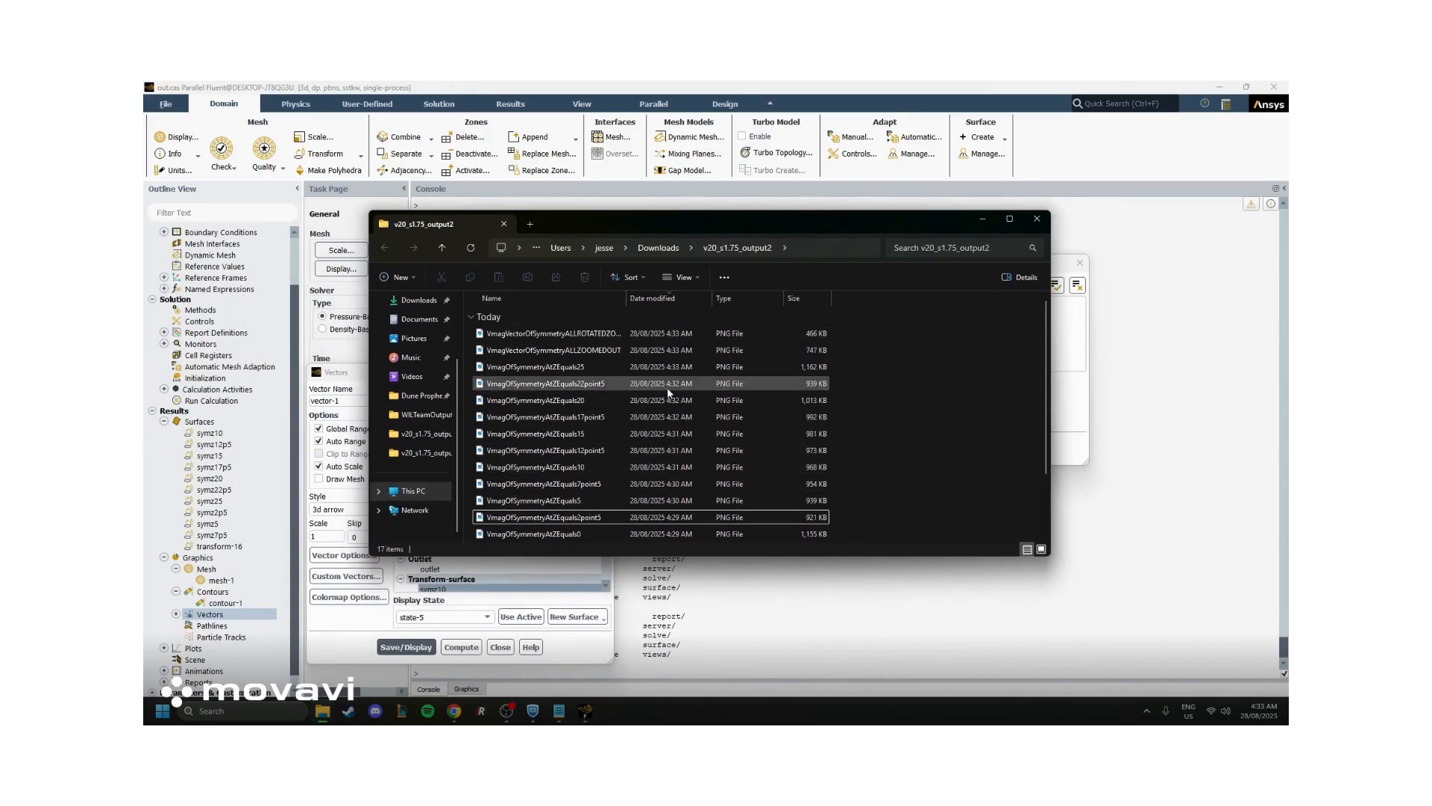
Select the saved velocity vector PNGs from VmagOfSymmetryAtZEquals2point5 to the all-surfaces rotated view in v20_s1.75_output2 and open them in the image viewer
scroll(666, 387, down, 2)
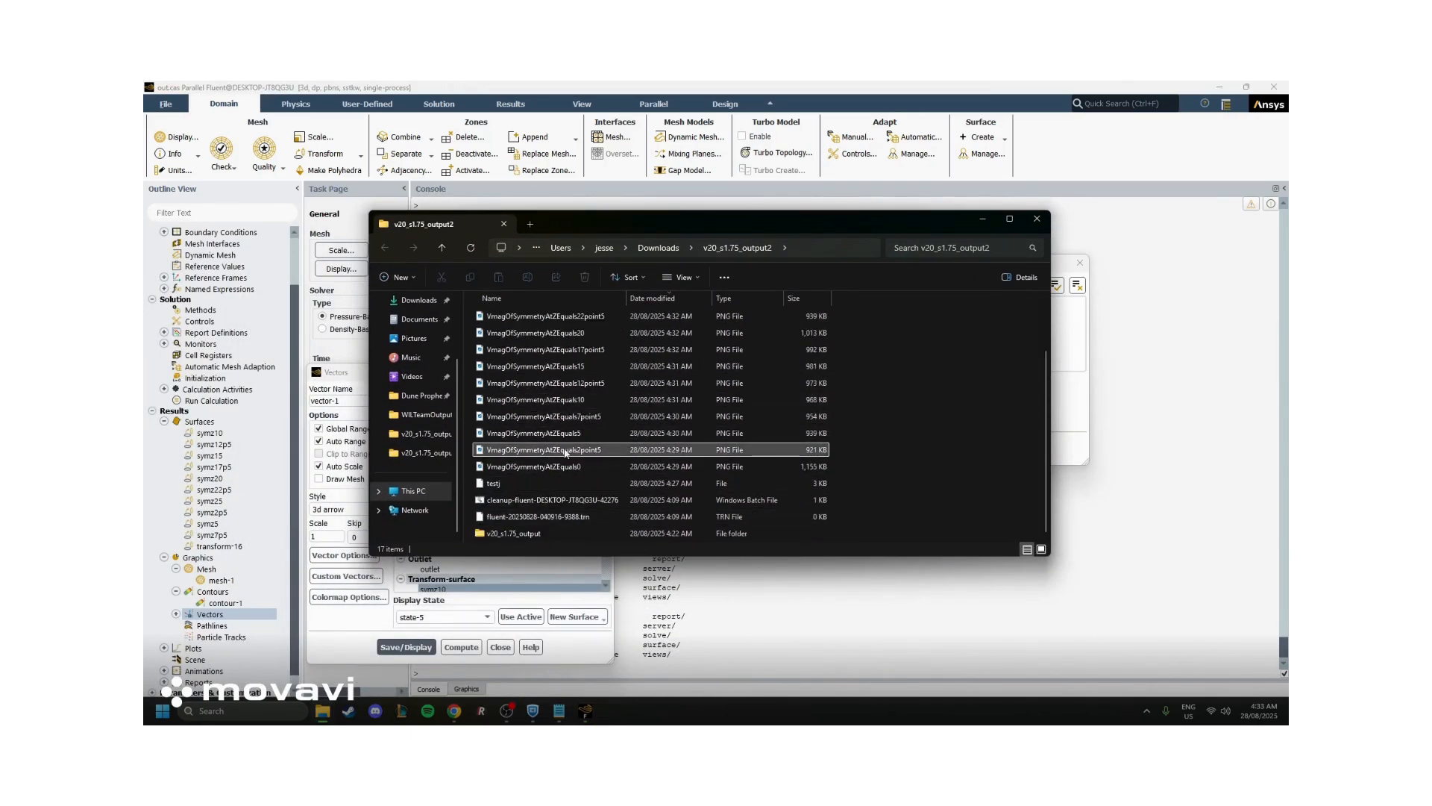
scroll(575, 527, up, 2)
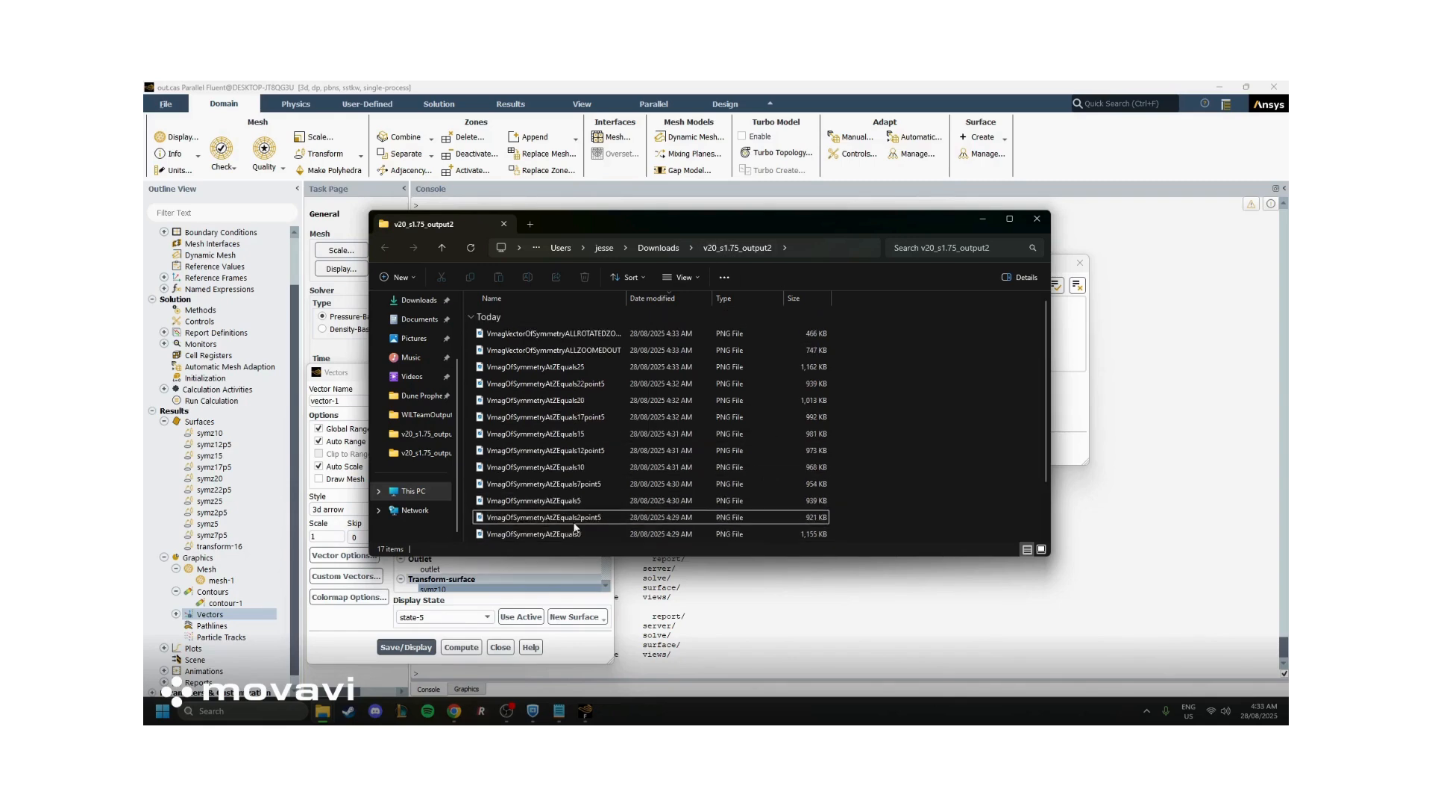
click(574, 521)
shift+click(539, 334)
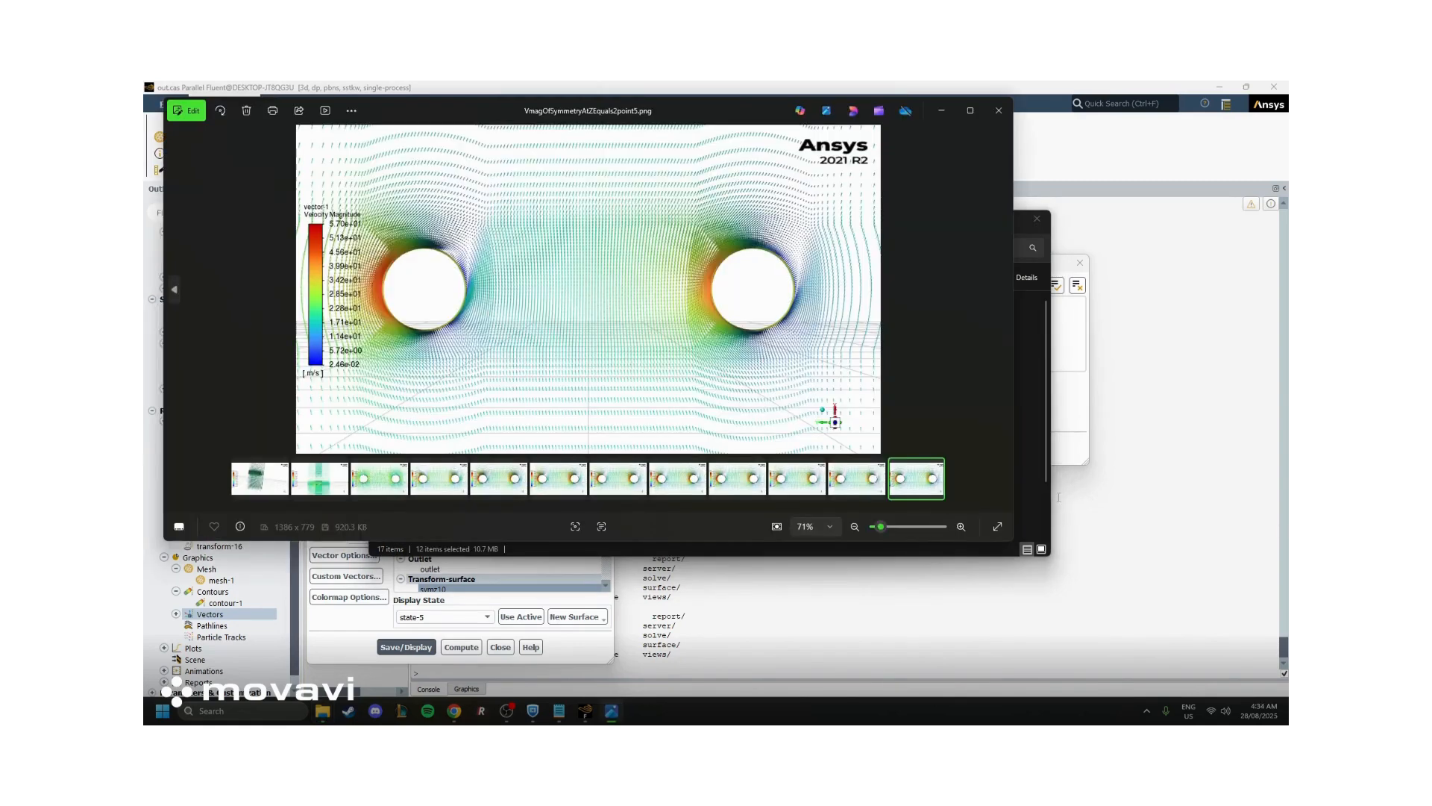
Look through the saved velocity magnitude vector images from the z = 2.5 slice to the z = 25 slice
key(Left)
key(Left)
key(Left)
key(Left)
key(Left)
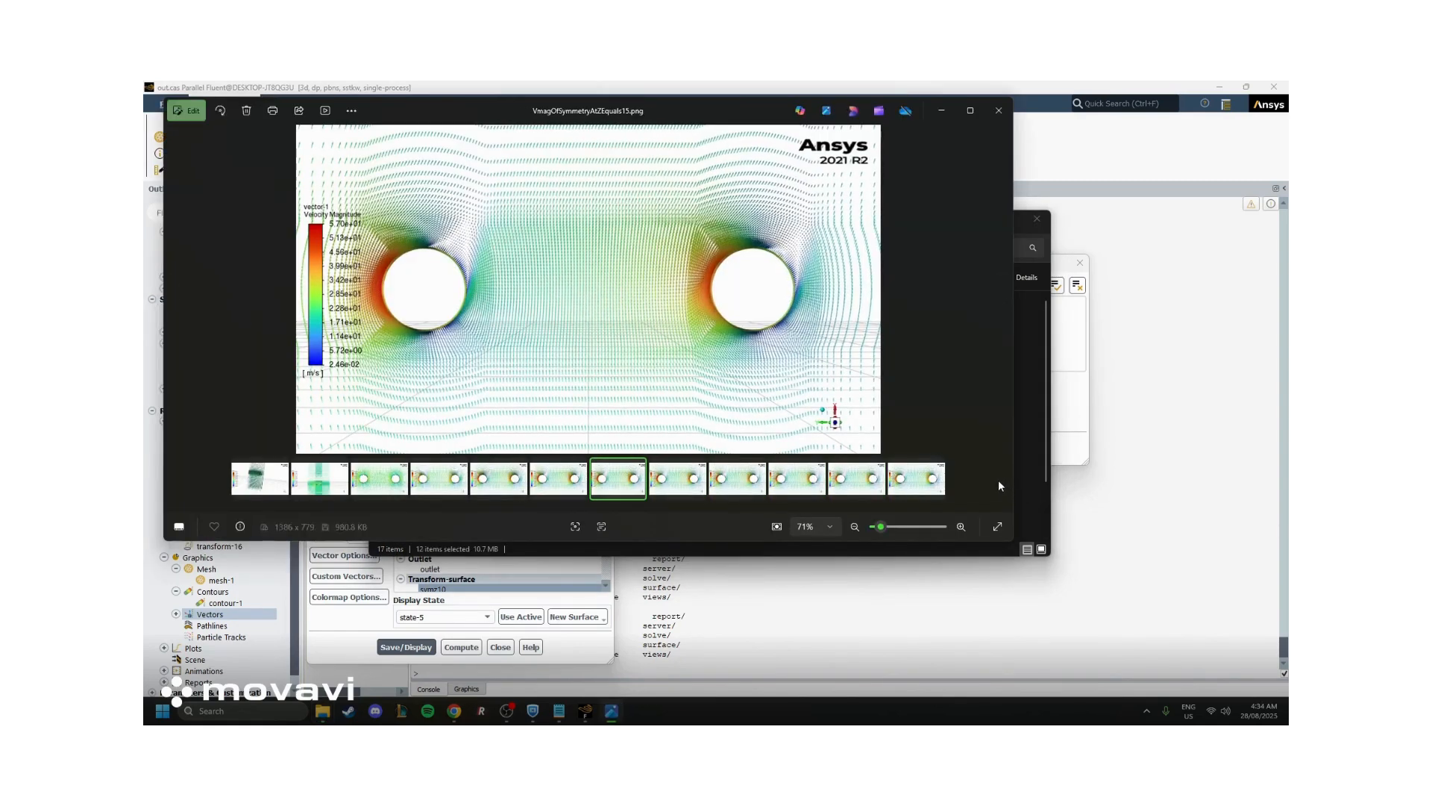
key(Left)
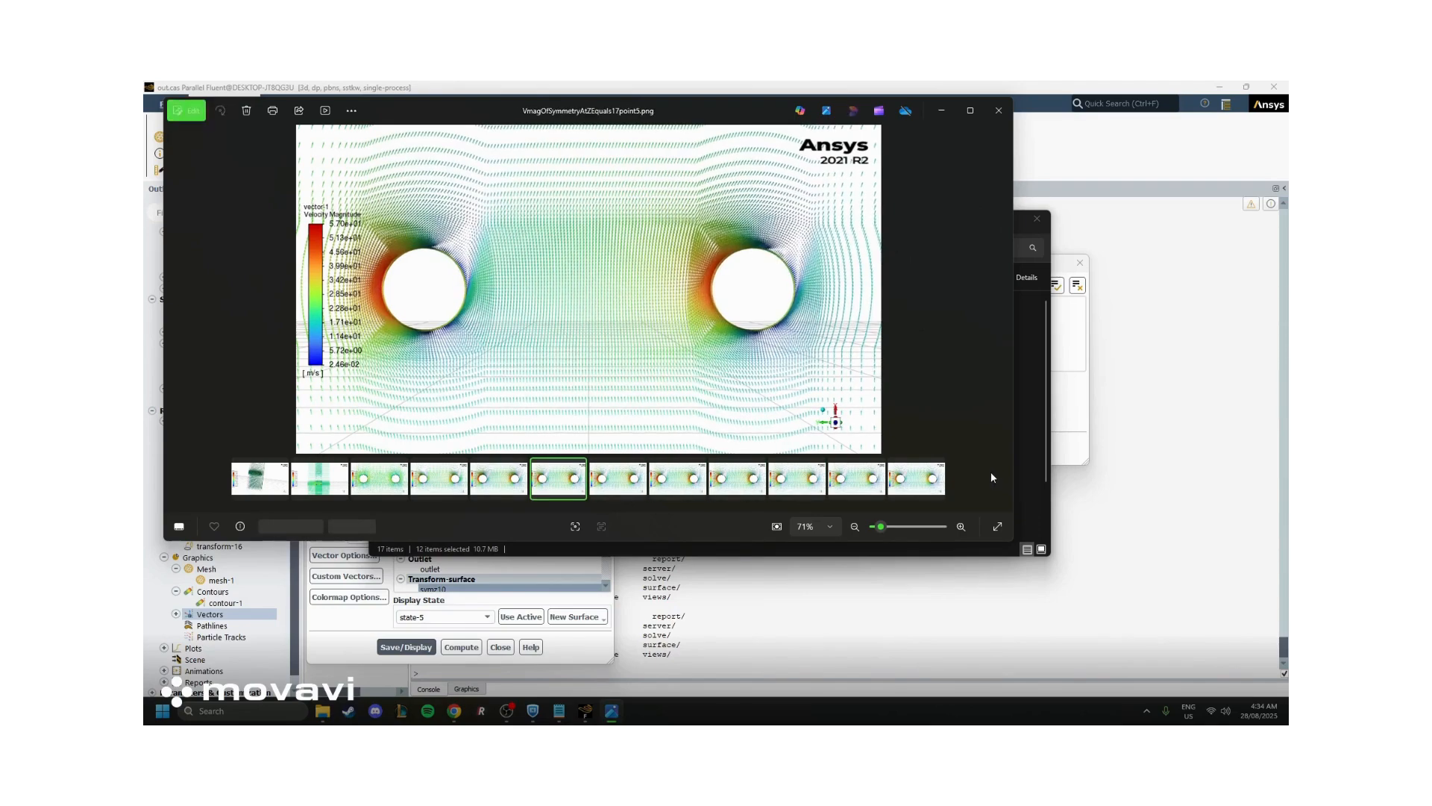
key(Left)
key(Left)
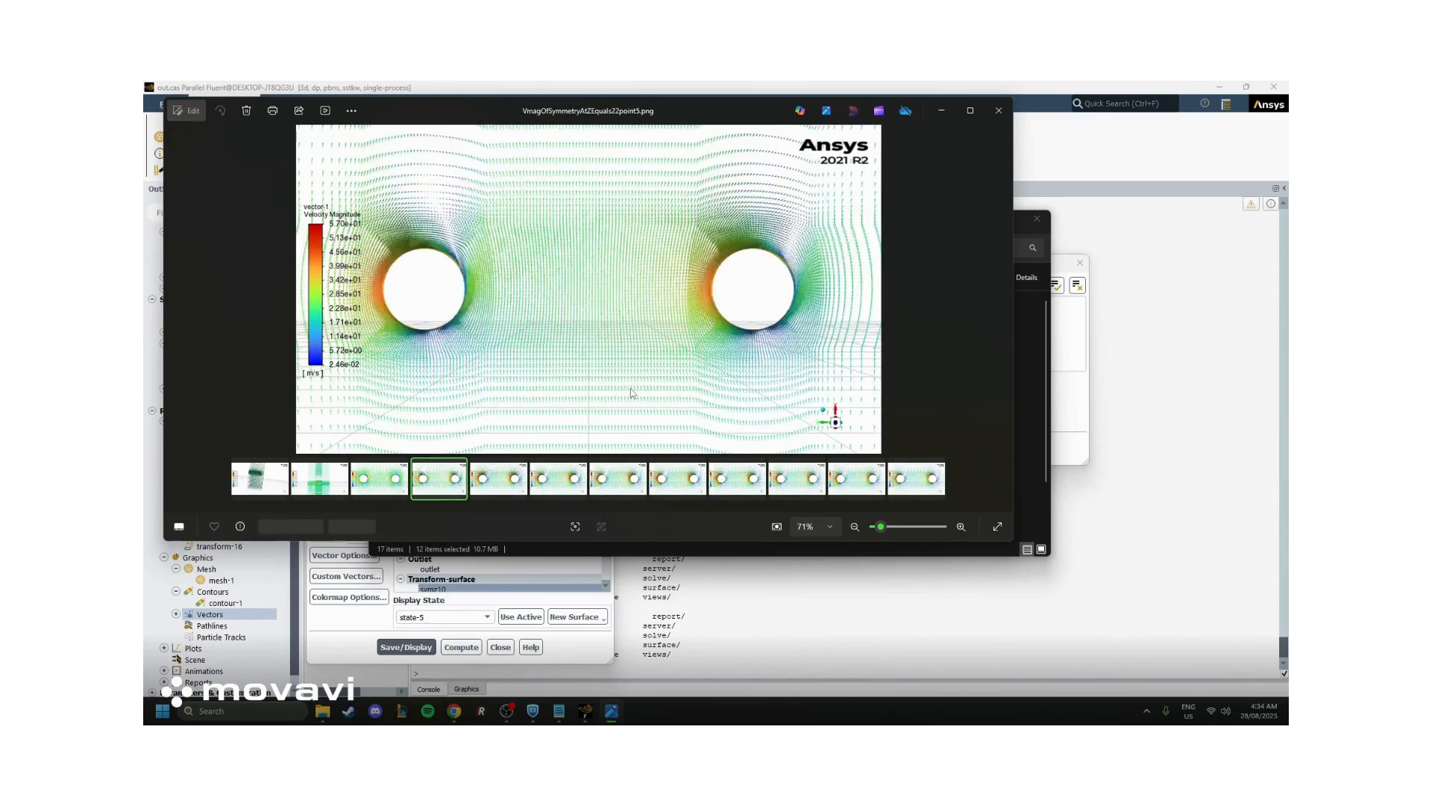
key(Left)
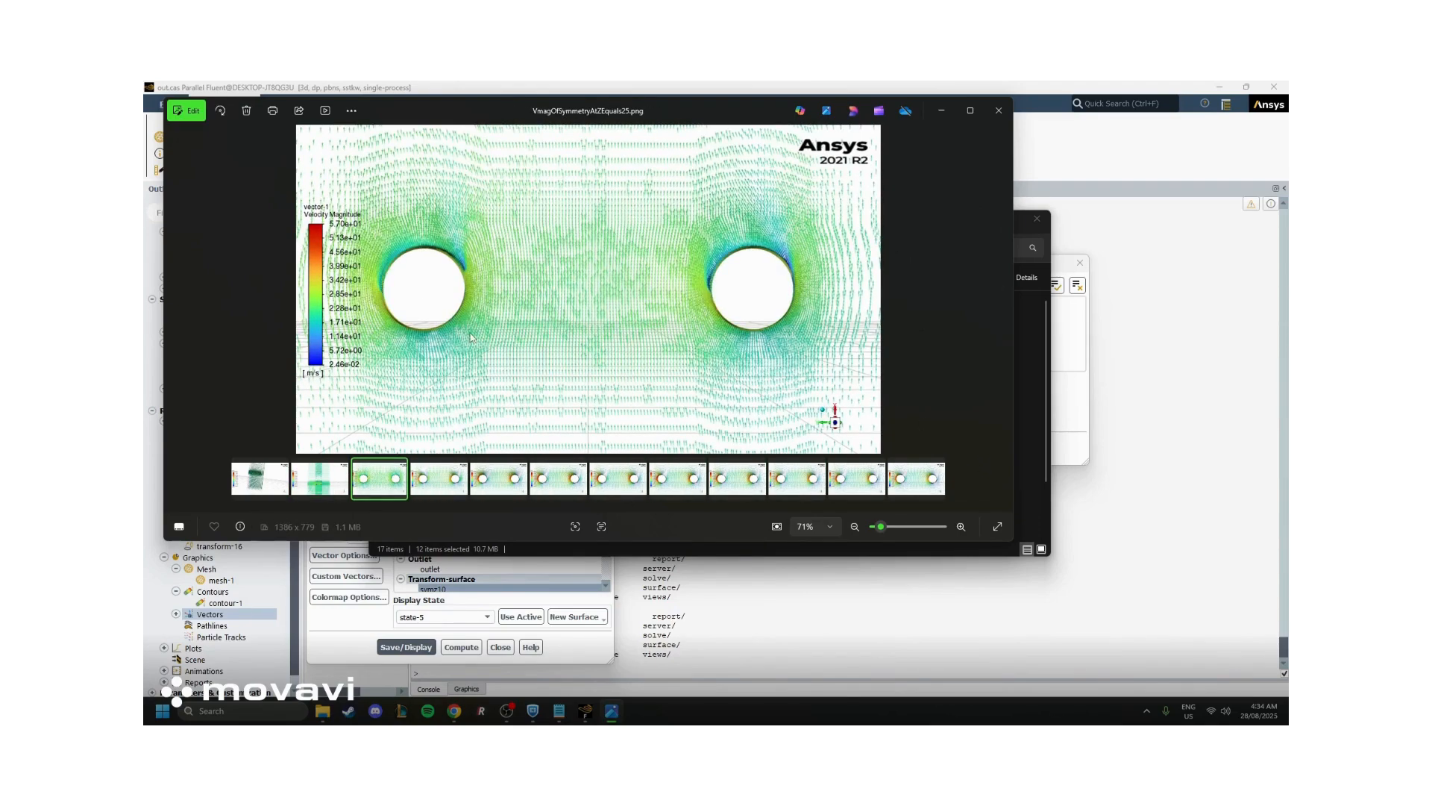